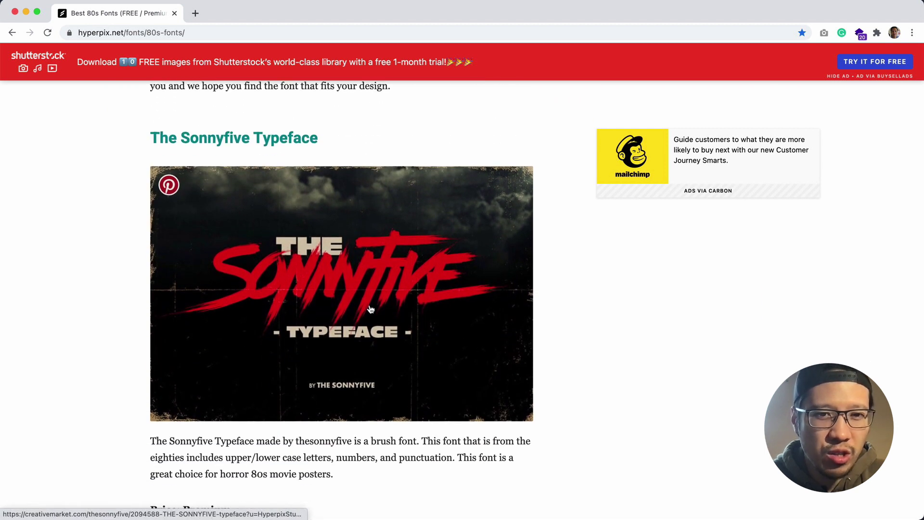
# Step: Look through the 80s font samples on the page, from The Sonnyfive Typeface to Outrunner Retro Script
pyautogui.scroll(-10, 371, 309)
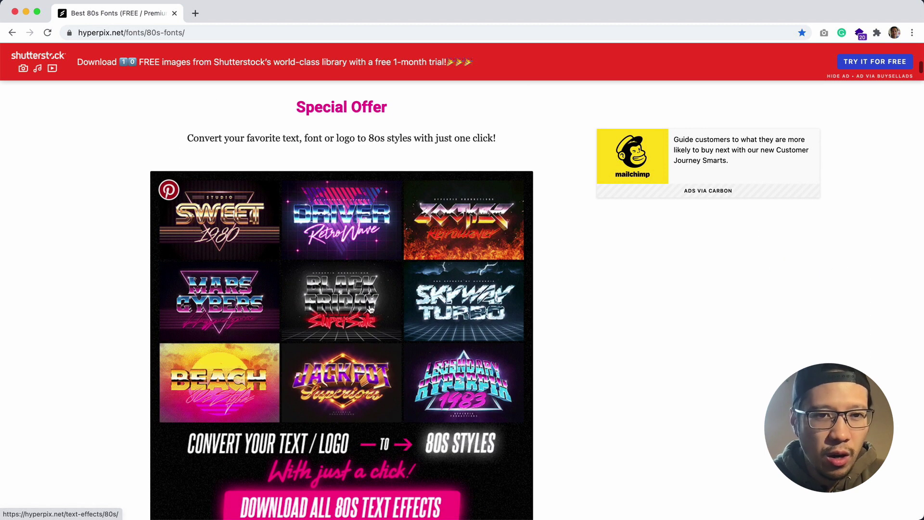
pyautogui.scroll(-2, 371, 308)
pyautogui.scroll(-1, 370, 309)
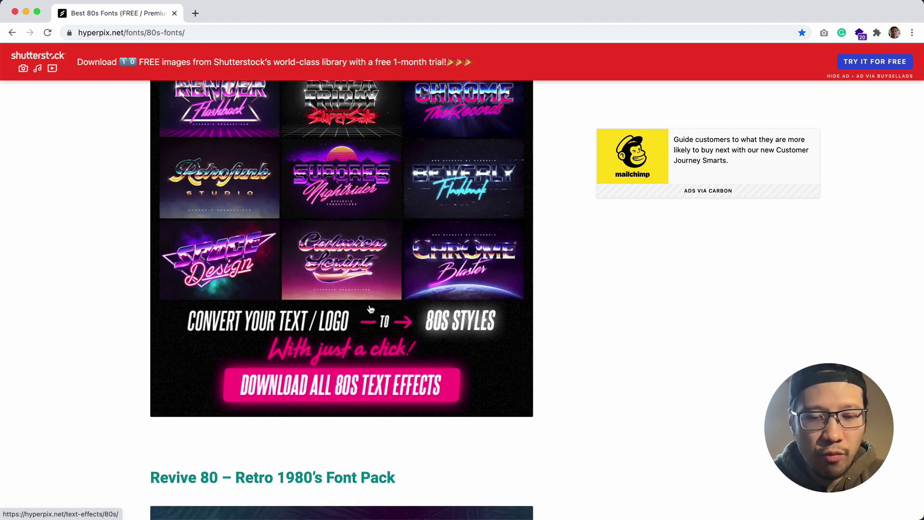
pyautogui.scroll(-2, 371, 309)
pyautogui.scroll(-3, 371, 309)
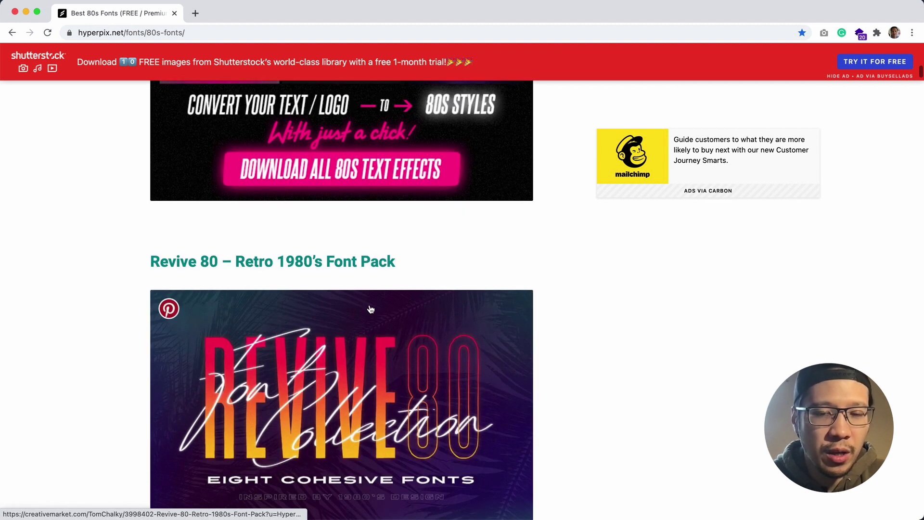
pyautogui.scroll(-2, 370, 309)
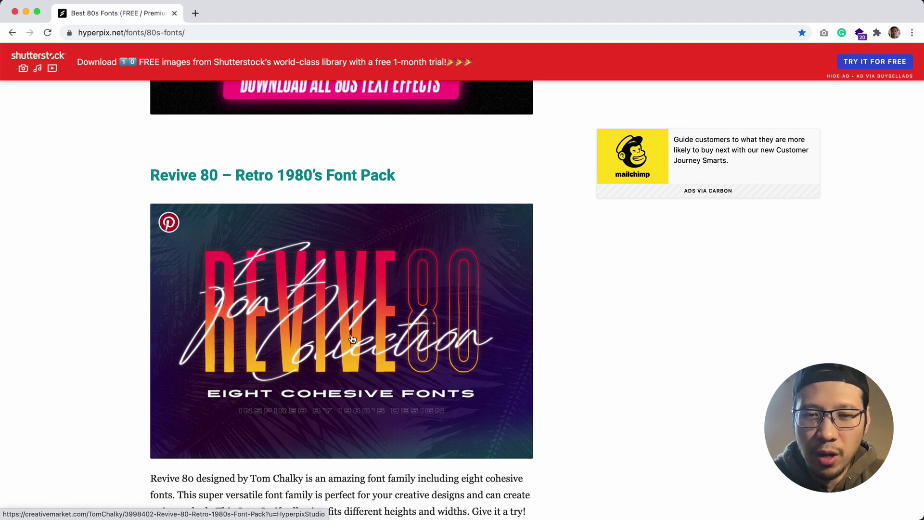
pyautogui.scroll(-10, 351, 338)
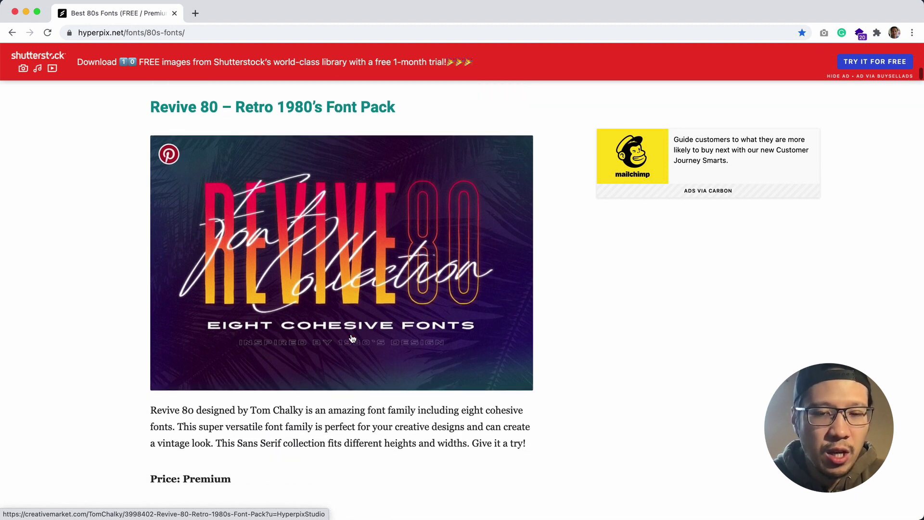
pyautogui.scroll(-9, 352, 338)
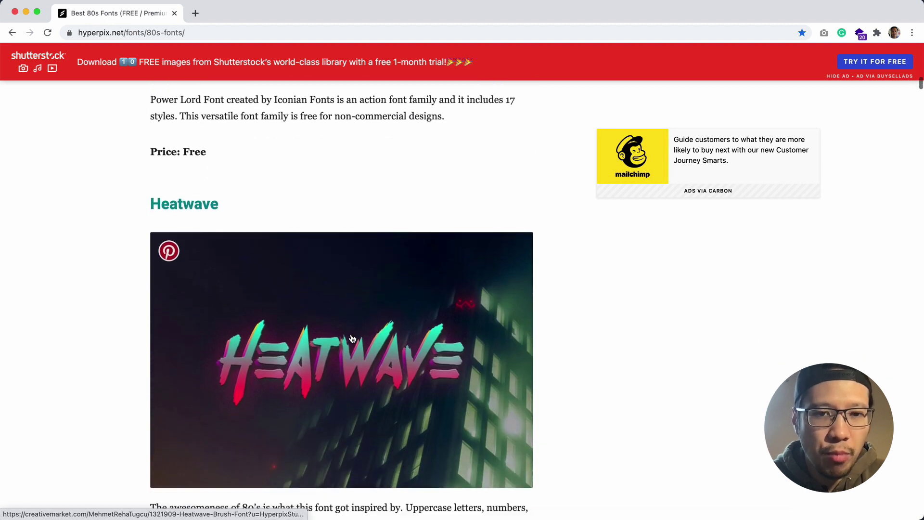
pyautogui.scroll(-5, 352, 338)
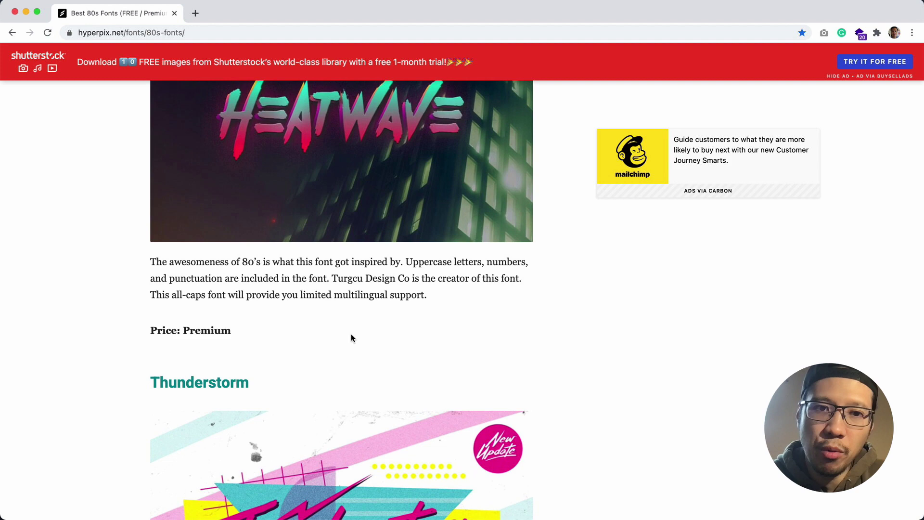
pyautogui.scroll(-16, 351, 337)
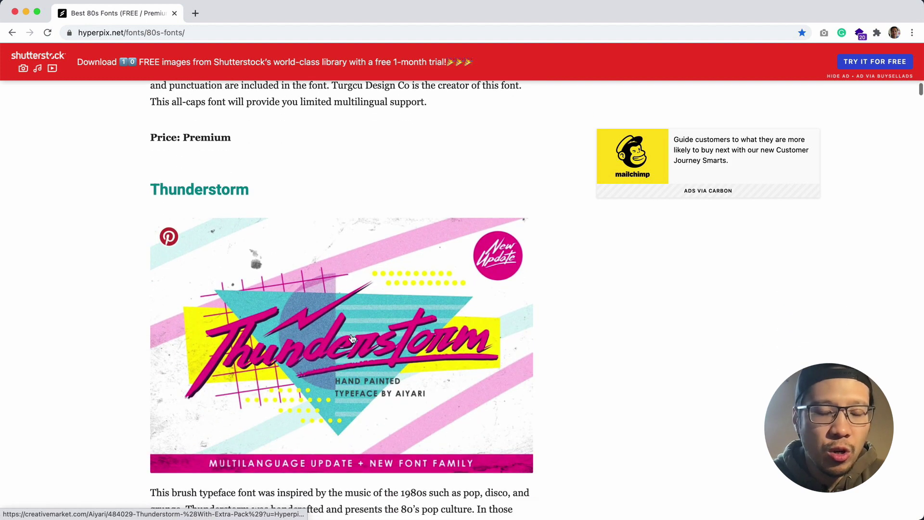
pyautogui.scroll(-13, 352, 339)
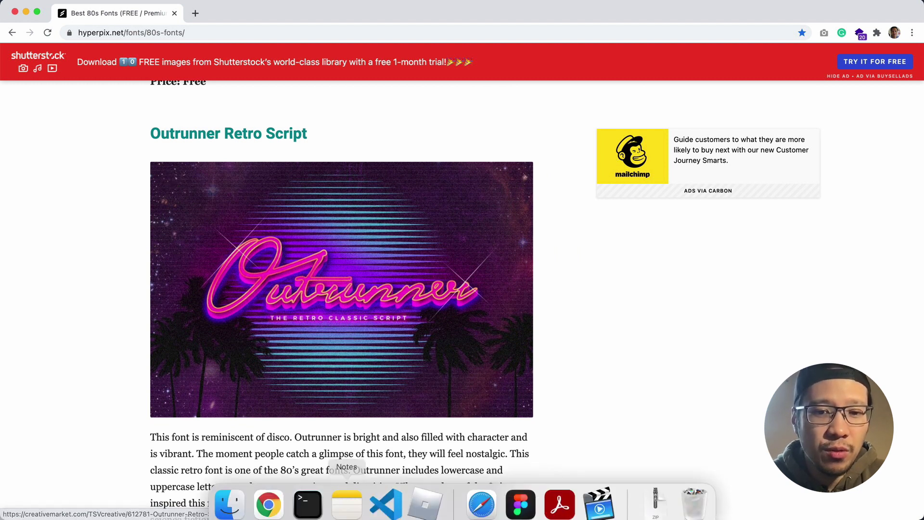
# Step: Switch to Figma and examine the lettering on the book spines in the reference photo beside the todo card
pyautogui.click(521, 505)
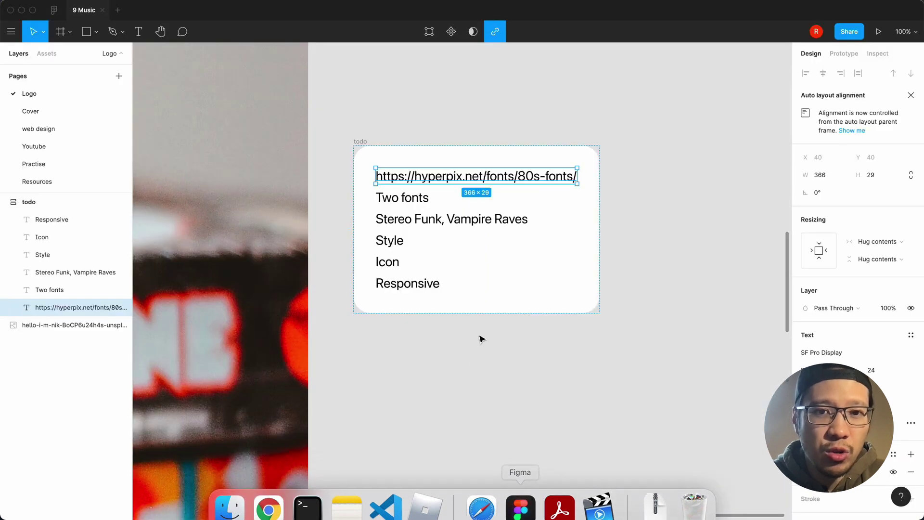
pyautogui.click(439, 359)
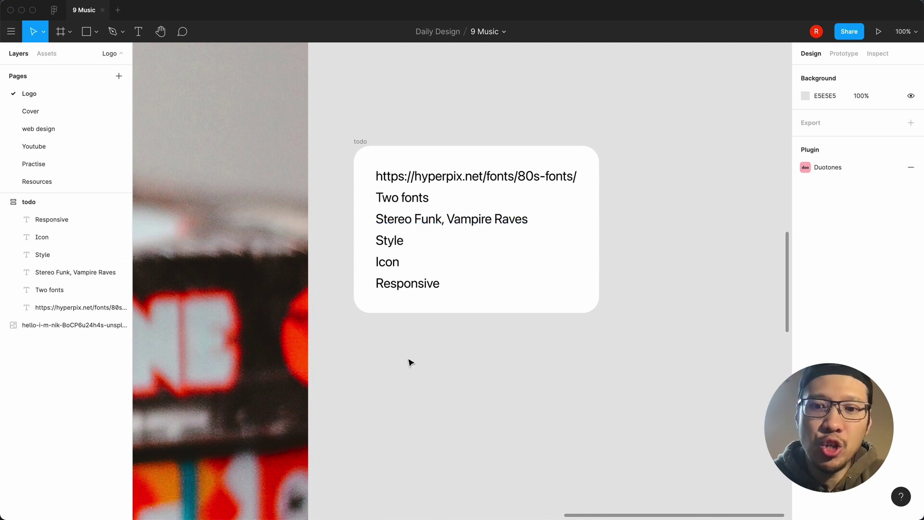
pyautogui.scroll(-10, 409, 361)
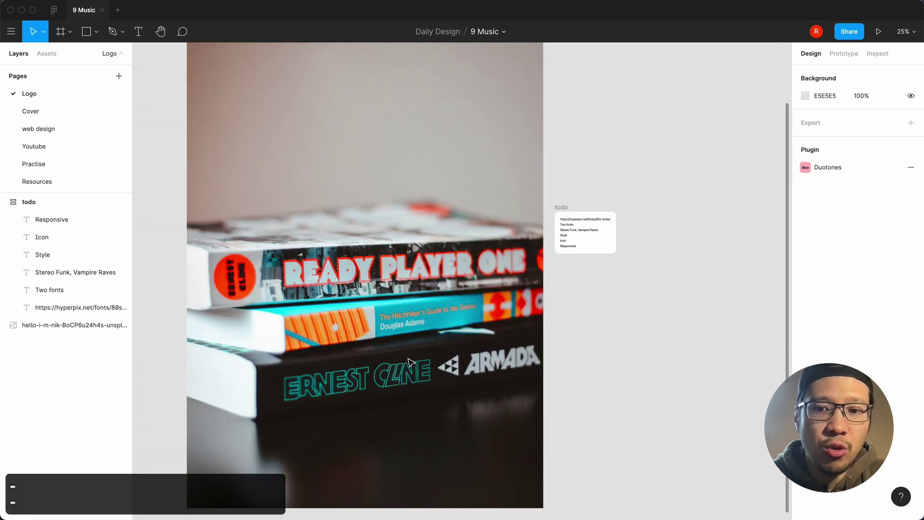
pyautogui.scroll(5, 408, 361)
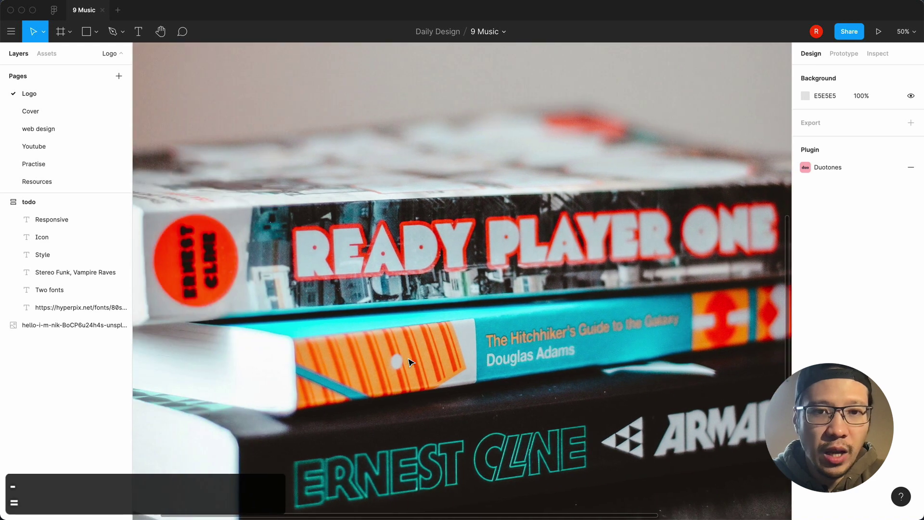
pyautogui.hscroll(2, 553, 261)
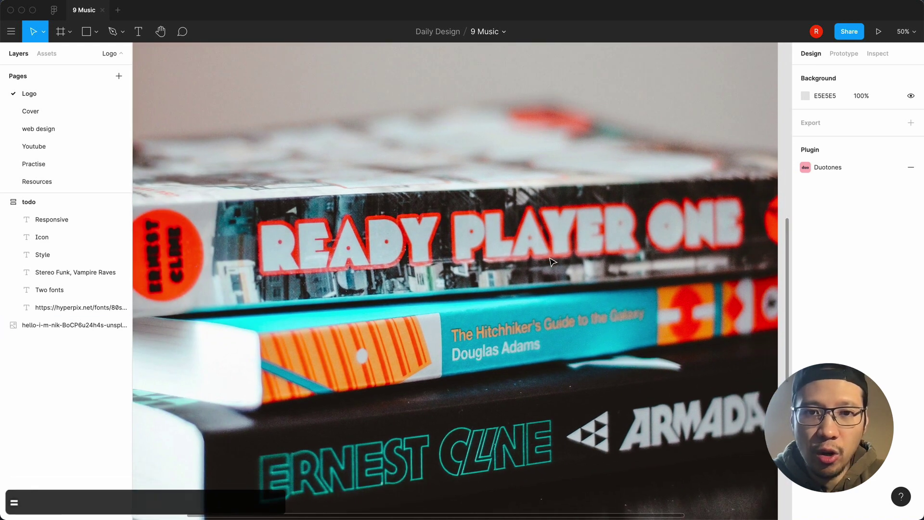
pyautogui.scroll(-2, 427, 367)
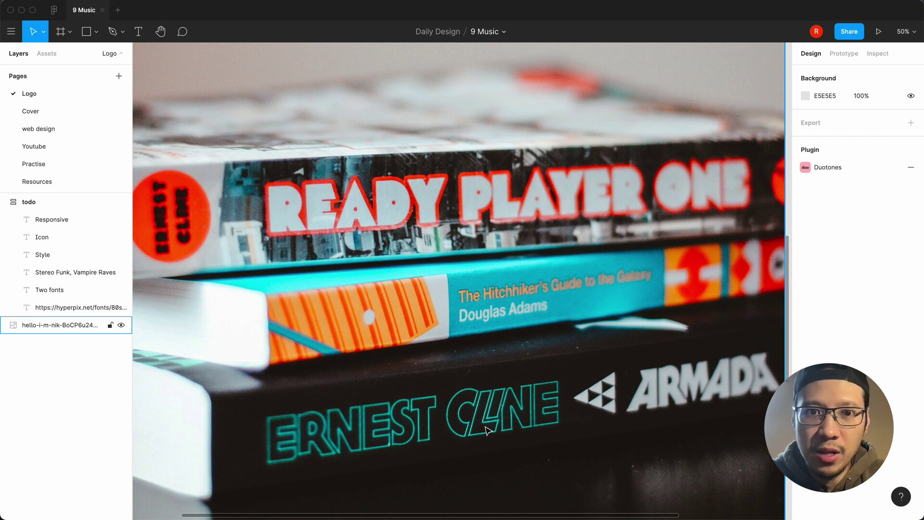
pyautogui.press('-')
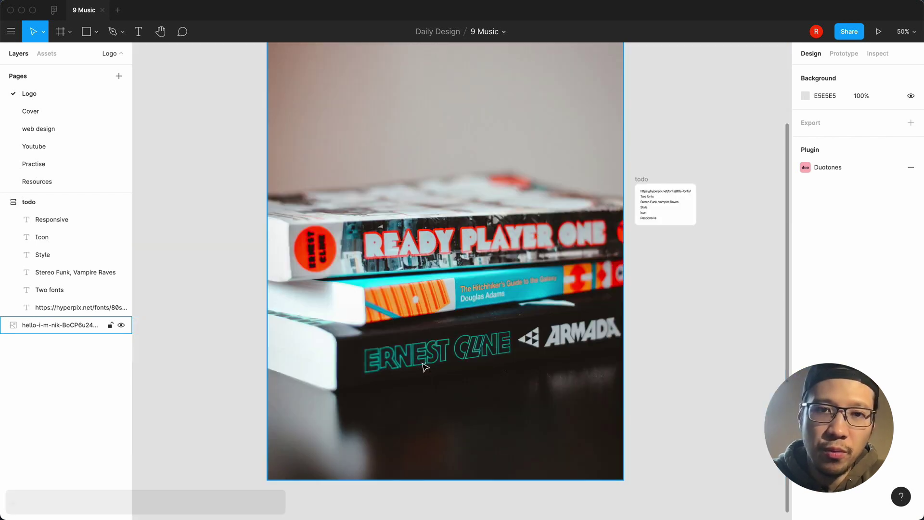
# Step: Start a text layer on the empty canvas below the todo card, using the Stereofunk font at size 288
pyautogui.hscroll(5, 423, 367)
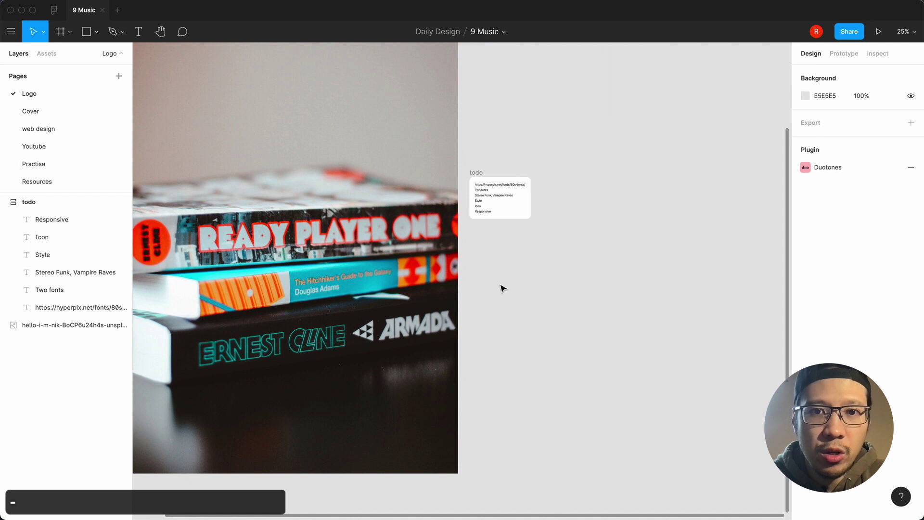
pyautogui.press('t')
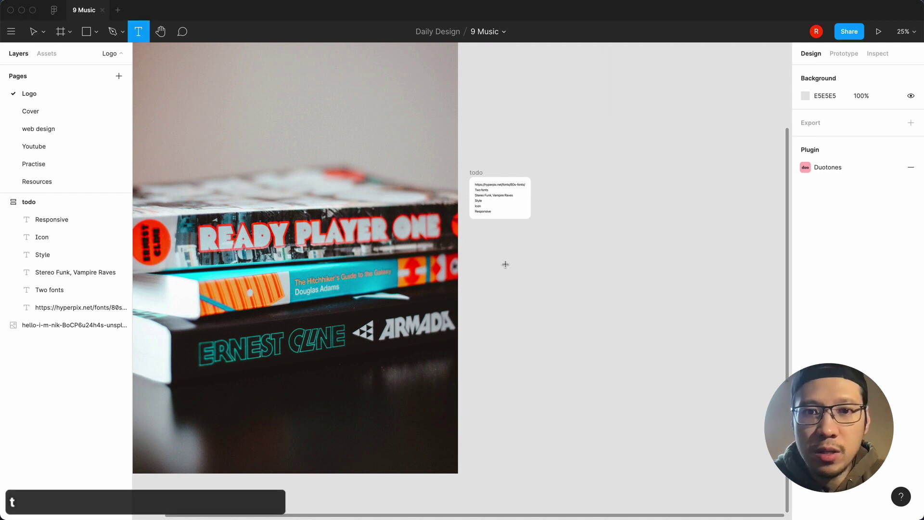
pyautogui.click(505, 264)
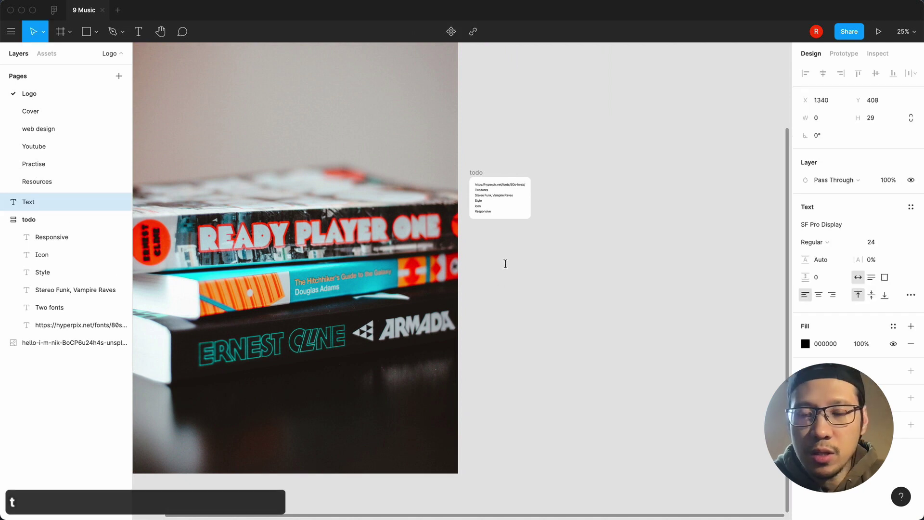
pyautogui.click(833, 224)
pyautogui.write('ste')
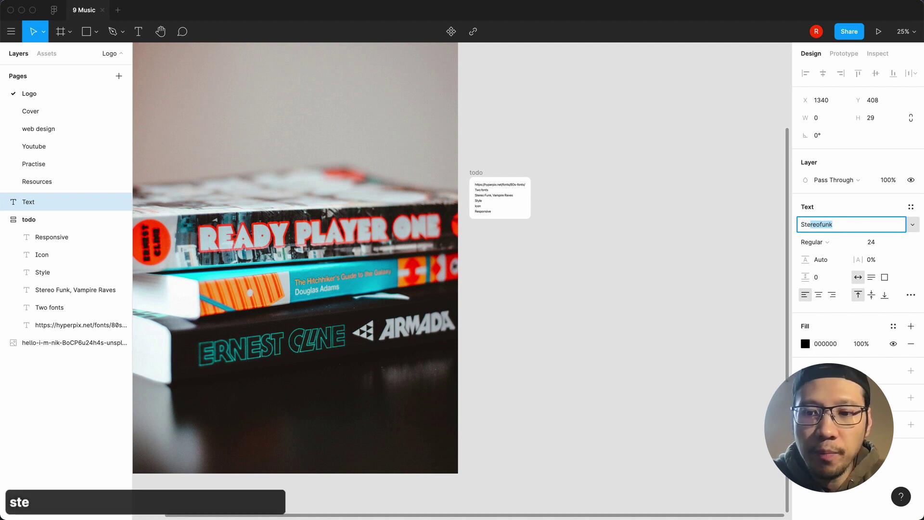
pyautogui.press('Return')
pyautogui.click(897, 246)
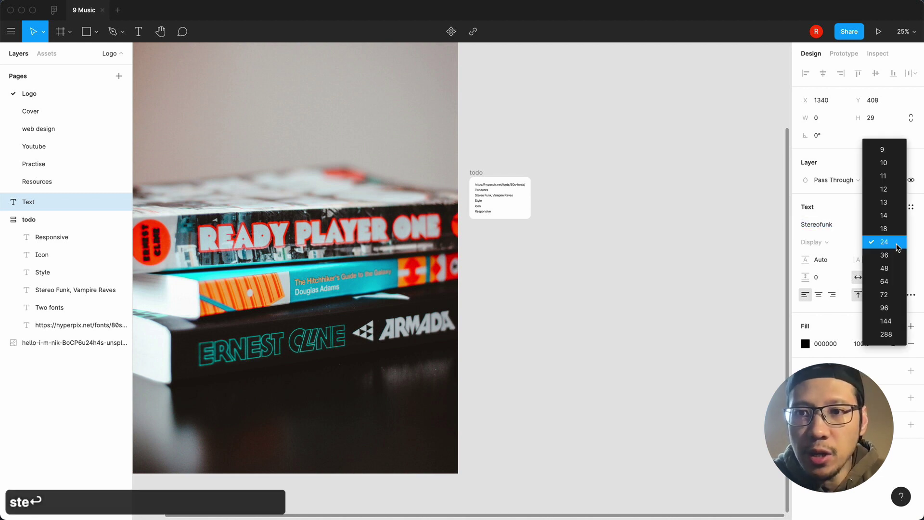
pyautogui.click(886, 334)
# Step: Enter "altartist" as the content of the new text layer
pyautogui.write('asdasd')
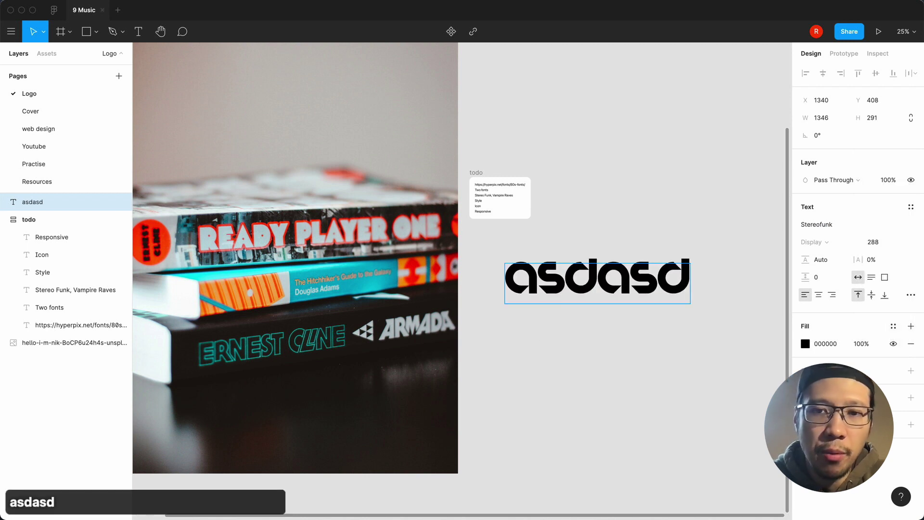
pyautogui.press('BackSpace')
pyautogui.press('BackSpace')
pyautogui.press('BackSpace')
pyautogui.press('BackSpace')
pyautogui.press('BackSpace')
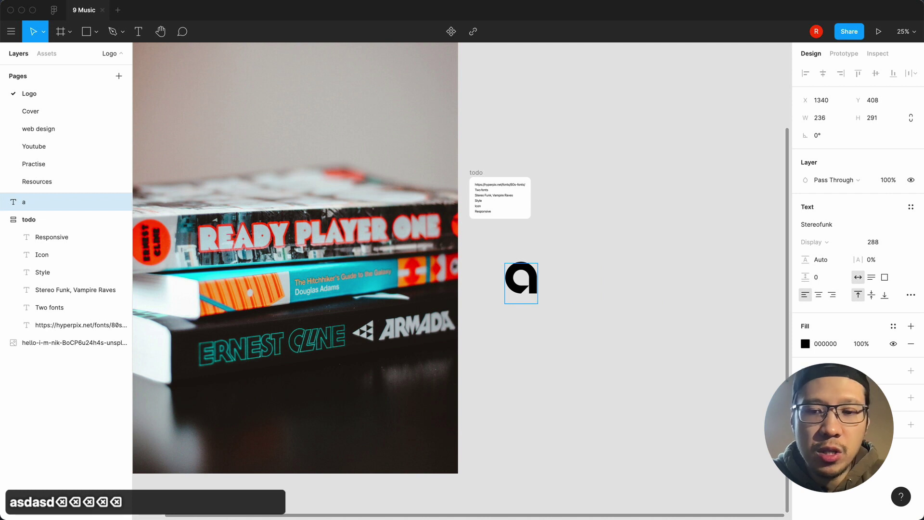
pyautogui.write('lta')
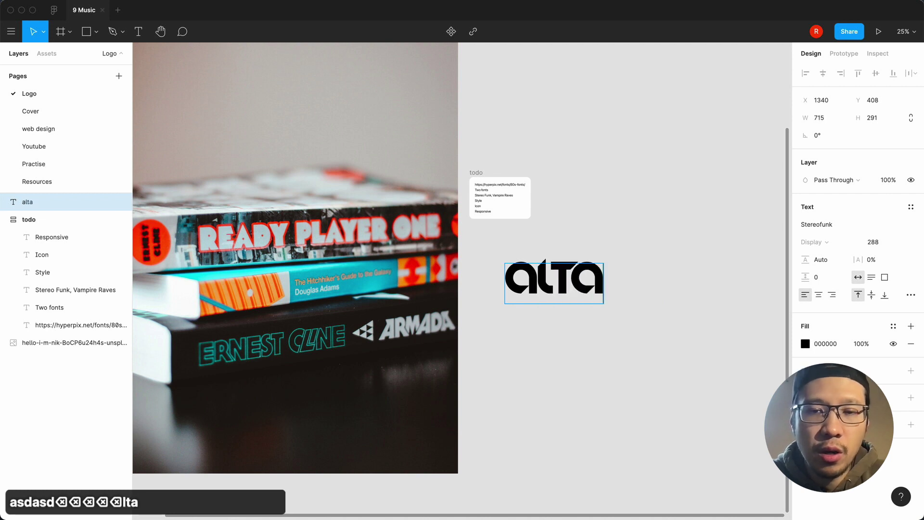
pyautogui.write('rtist')
pyautogui.press('Escape')
# Step: Move the altartist text closer beneath the todo card, to X 1196 and Y 364
pyautogui.click(629, 334)
pyautogui.click(607, 285)
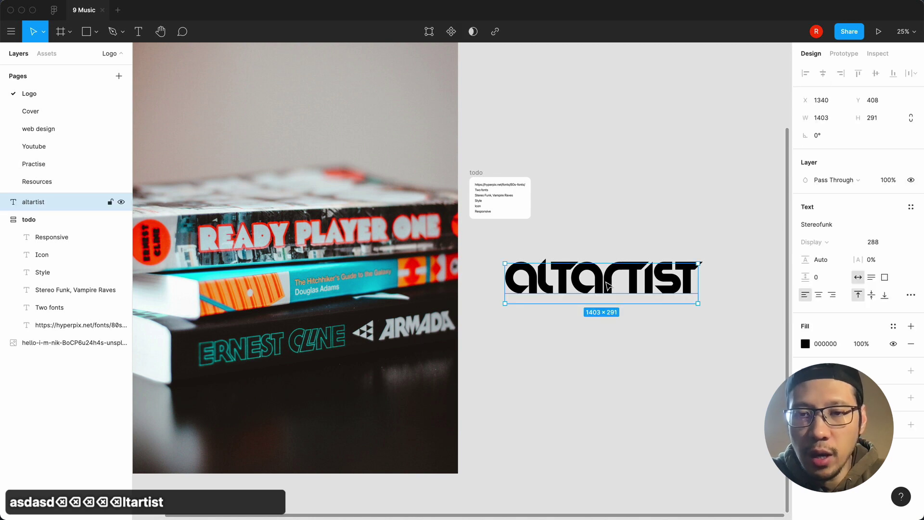
pyautogui.moveTo(605, 279); pyautogui.dragTo(596, 268)
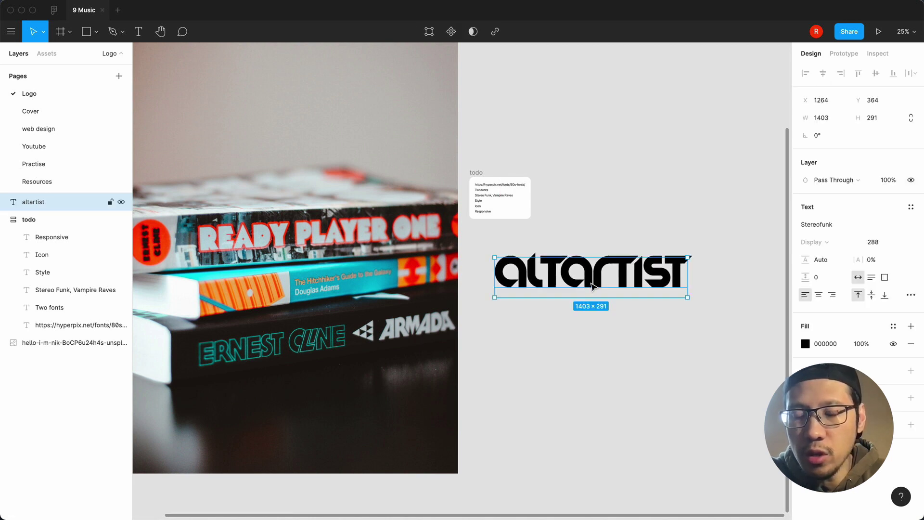
pyautogui.click(576, 329)
pyautogui.press('super+equal')
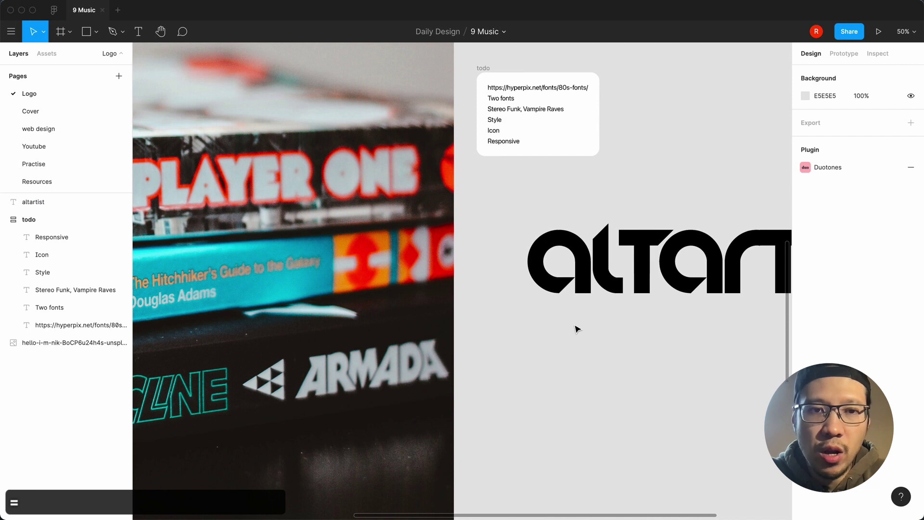
pyautogui.press('super+minus')
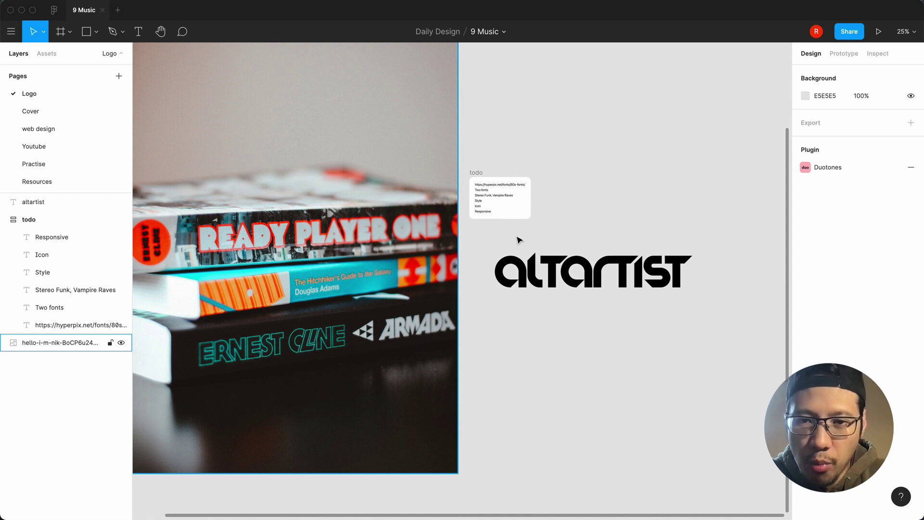
pyautogui.moveTo(554, 279); pyautogui.dragTo(544, 278)
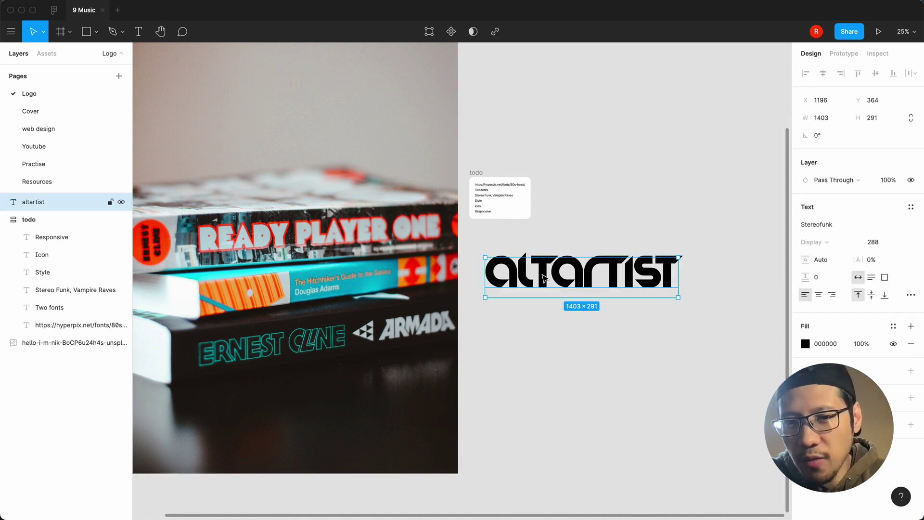
pyautogui.click(545, 350)
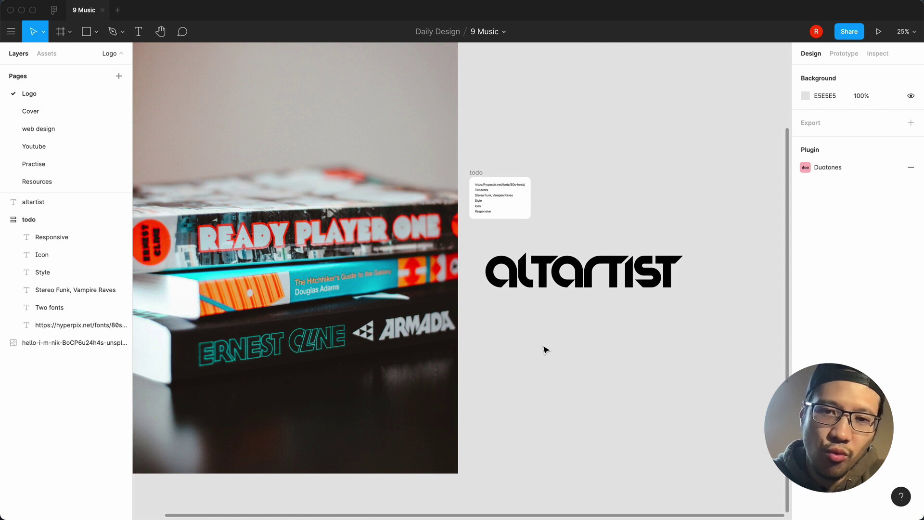
# Step: Examine the altartist wordmark's letterforms up close at 50% zoom and check its text settings
pyautogui.press('=')
pyautogui.hscroll(3, 545, 350)
pyautogui.hscroll(2, 546, 350)
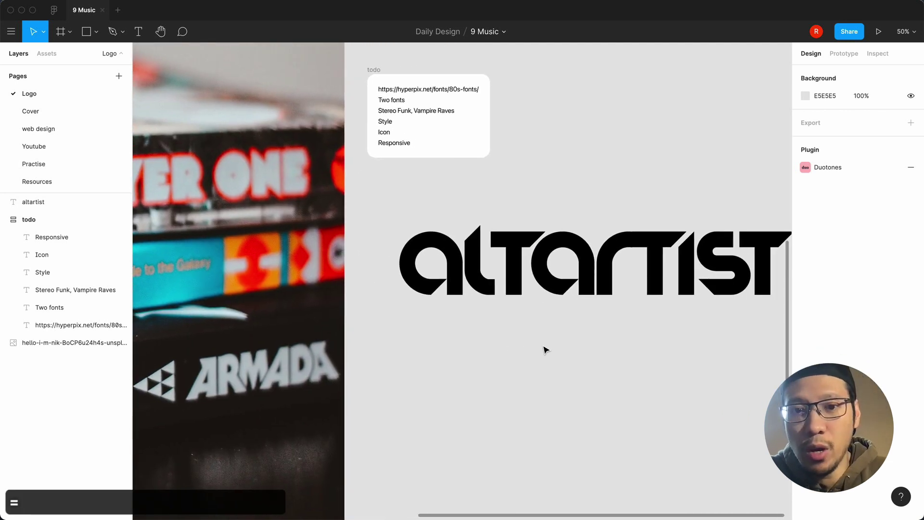
pyautogui.click(560, 300)
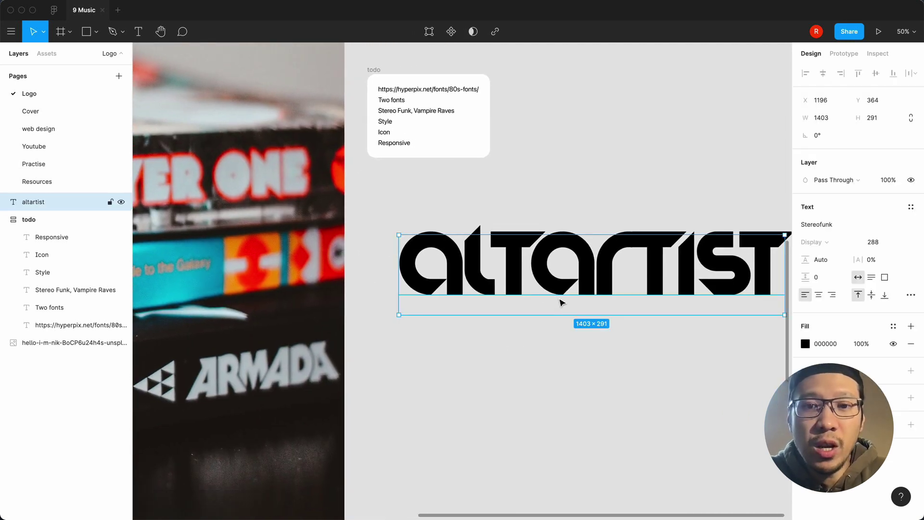
pyautogui.click(535, 354)
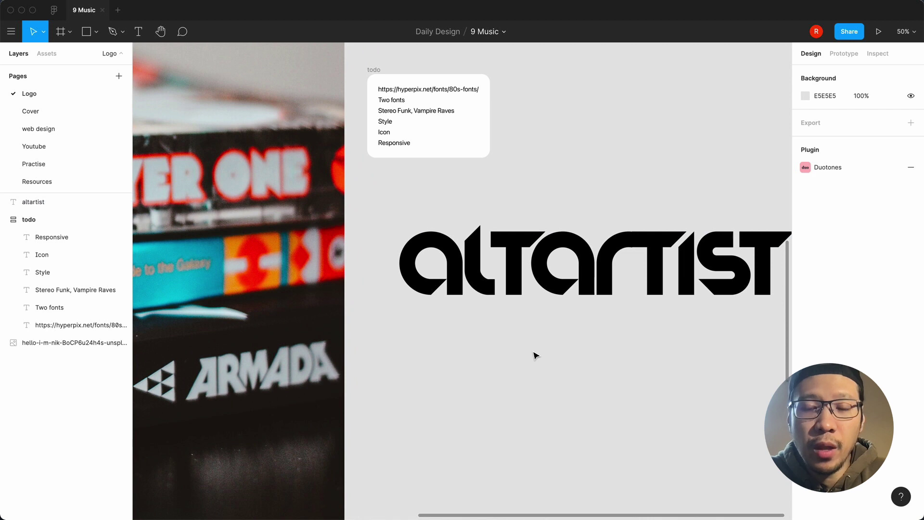
pyautogui.click(572, 281)
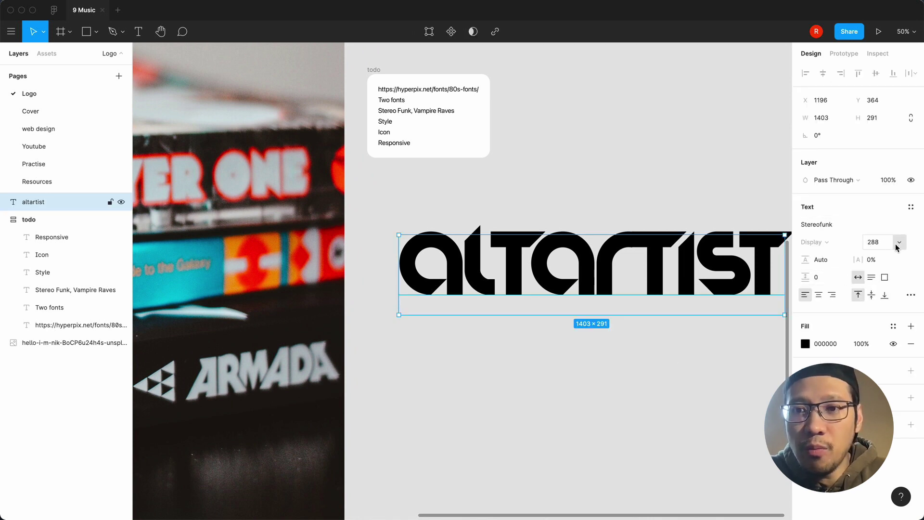
pyautogui.click(562, 369)
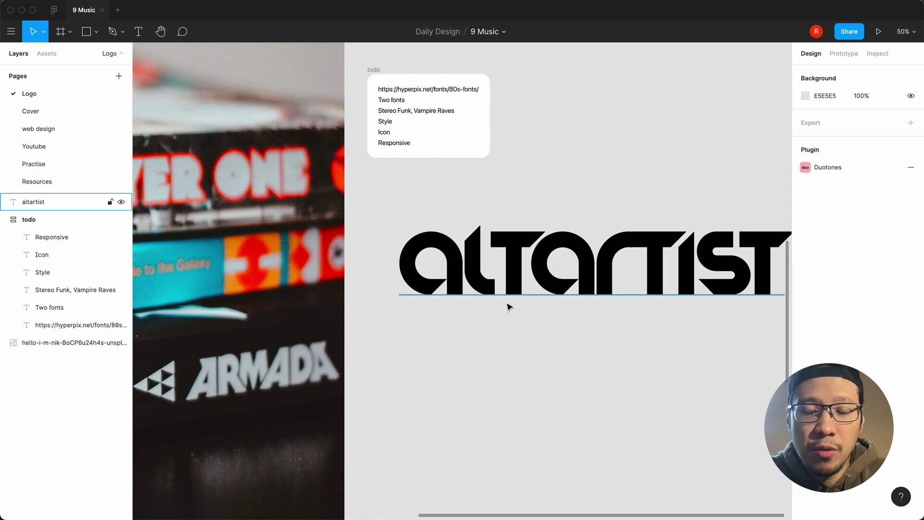
pyautogui.click(518, 268)
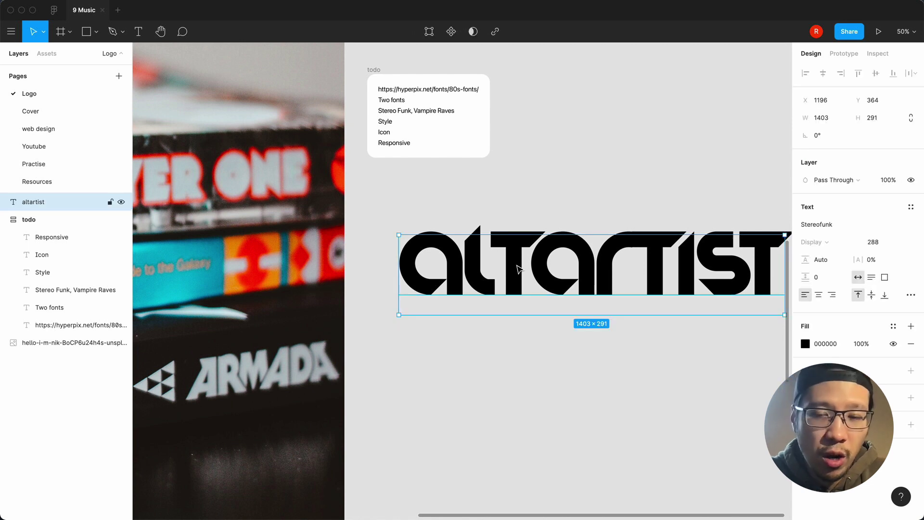
pyautogui.press('super+c')
pyautogui.press('super+v')
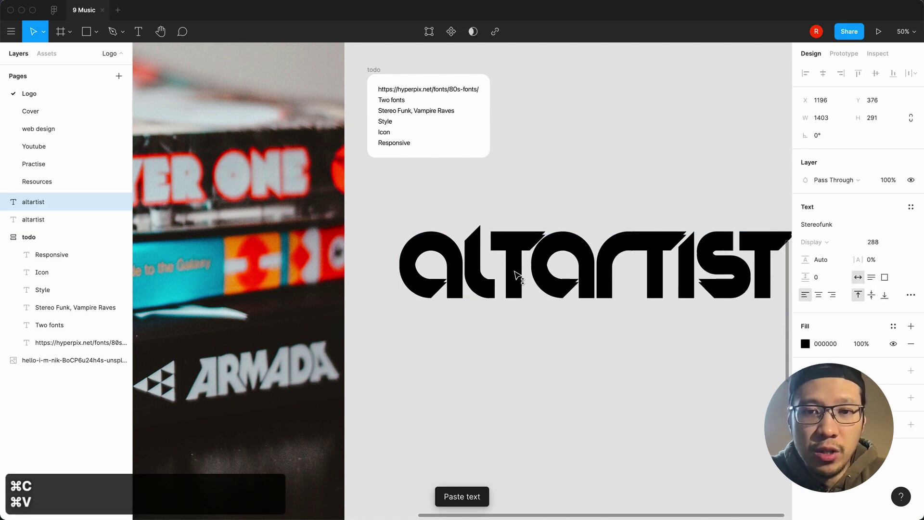
pyautogui.press('BackSpace')
# Step: Duplicate the altartist wordmark and place the copy directly below the original, at X 1196 and Y 796
pyautogui.click(518, 270)
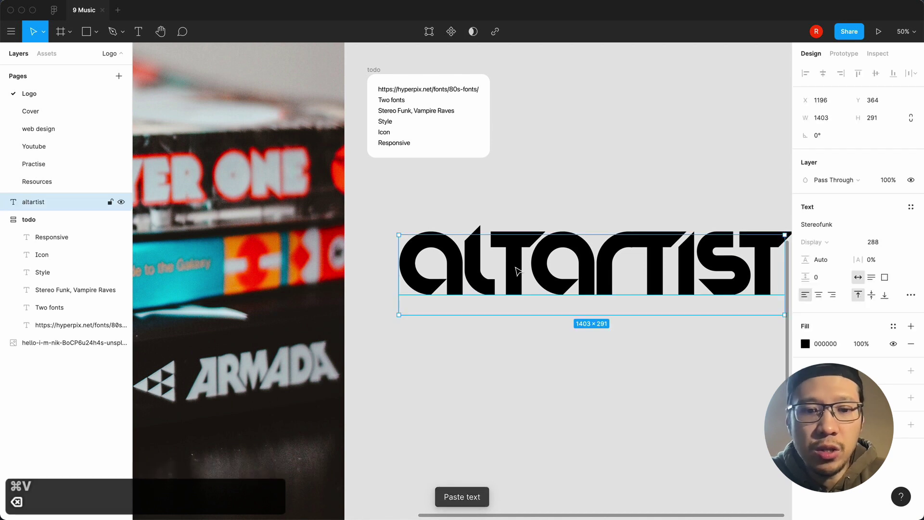
pyautogui.press('super+d')
pyautogui.moveTo(541, 270); pyautogui.dragTo(550, 400)
pyautogui.click(546, 337)
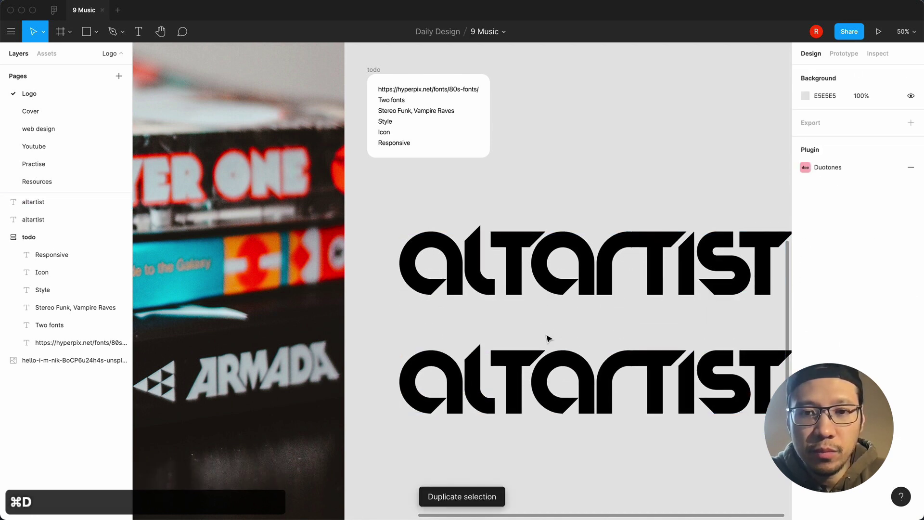
# Step: Change the font of the lower altartist wordmark to Vampire Raves
pyautogui.click(548, 371)
pyautogui.click(829, 226)
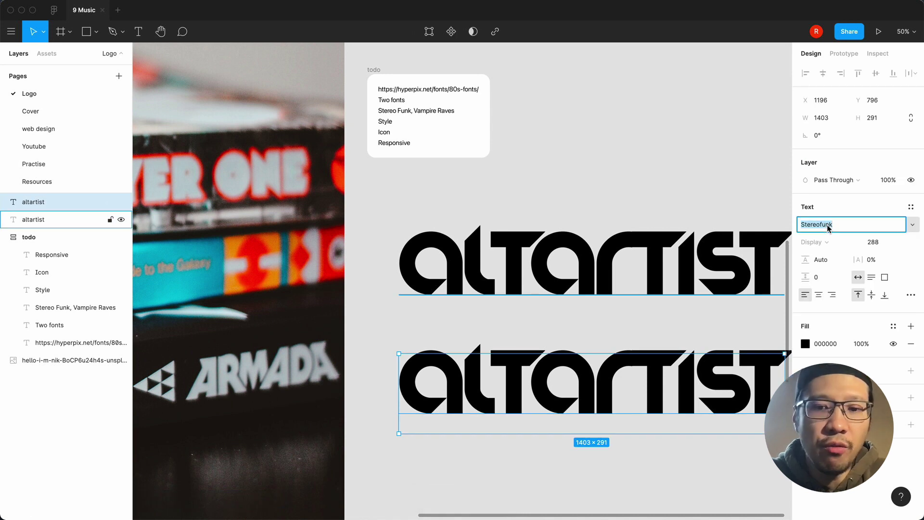
pyautogui.write('vam')
pyautogui.press('Return')
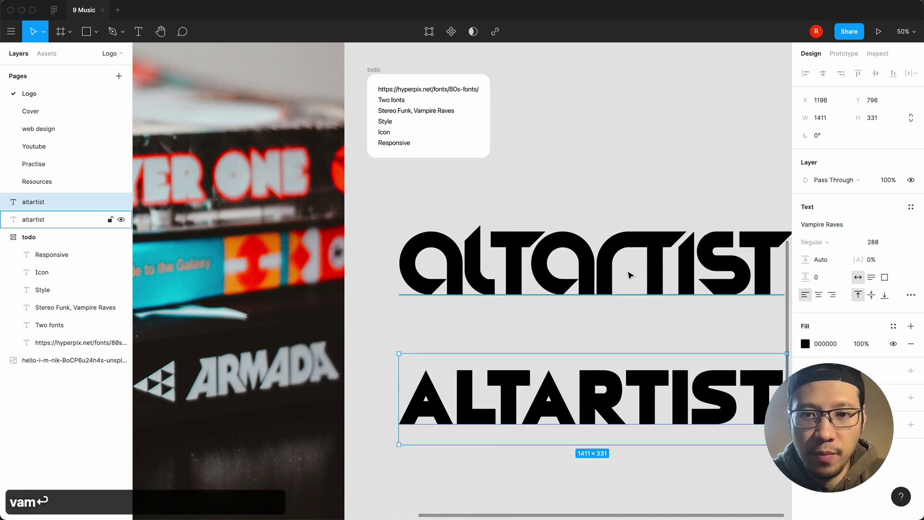
pyautogui.click(588, 332)
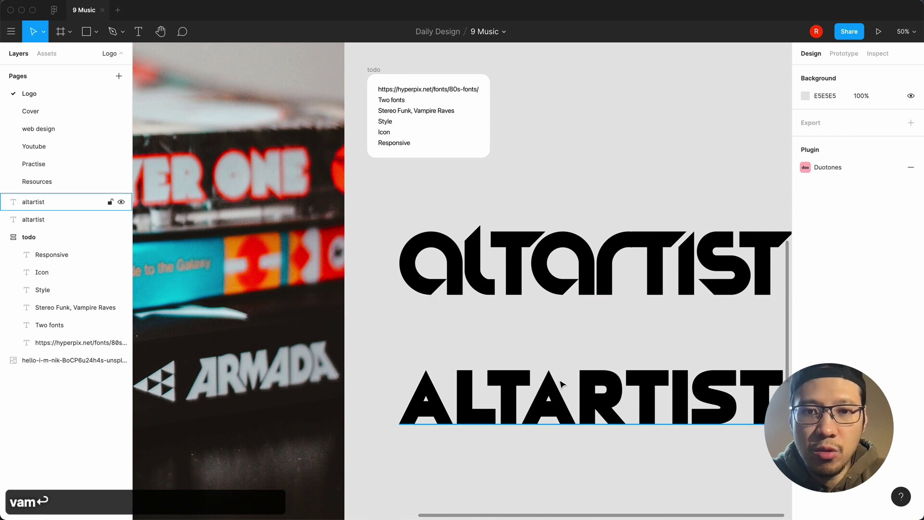
# Step: Compare the letterforms of the two altartist wordmarks with the book-spine lettering in the reference photo
pyautogui.scroll(-2, 560, 386)
pyautogui.hscroll(-2, 559, 386)
pyautogui.scroll(-2, 560, 383)
pyautogui.hscroll(-2, 561, 383)
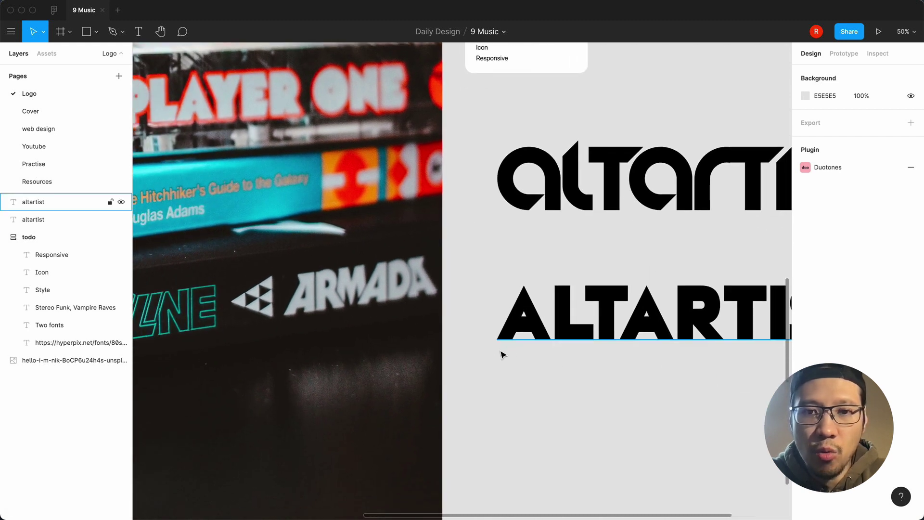
pyautogui.hscroll(5, 581, 333)
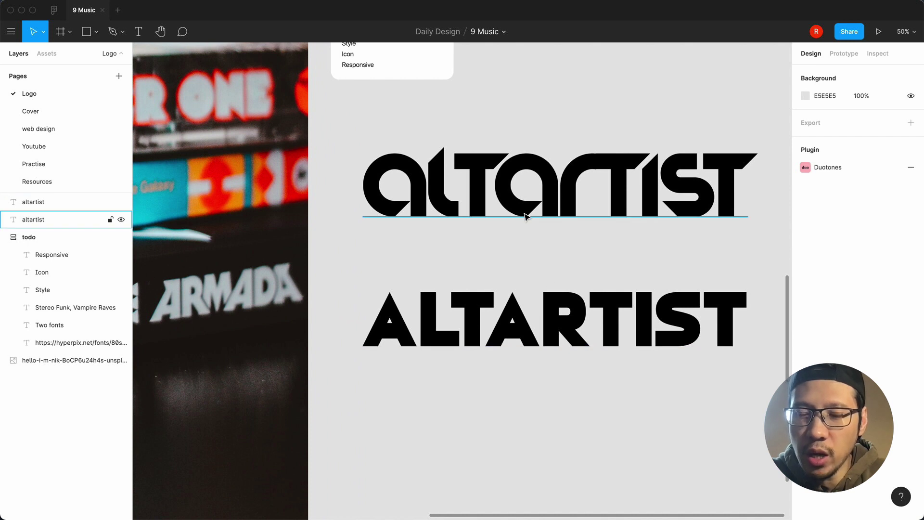
pyautogui.hscroll(-10, 573, 344)
pyautogui.scroll(-2, 573, 345)
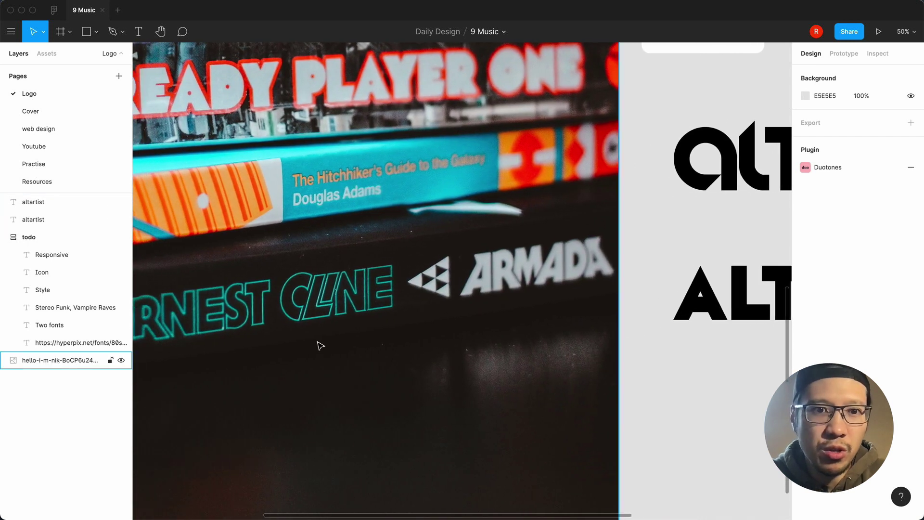
pyautogui.hscroll(15, 500, 436)
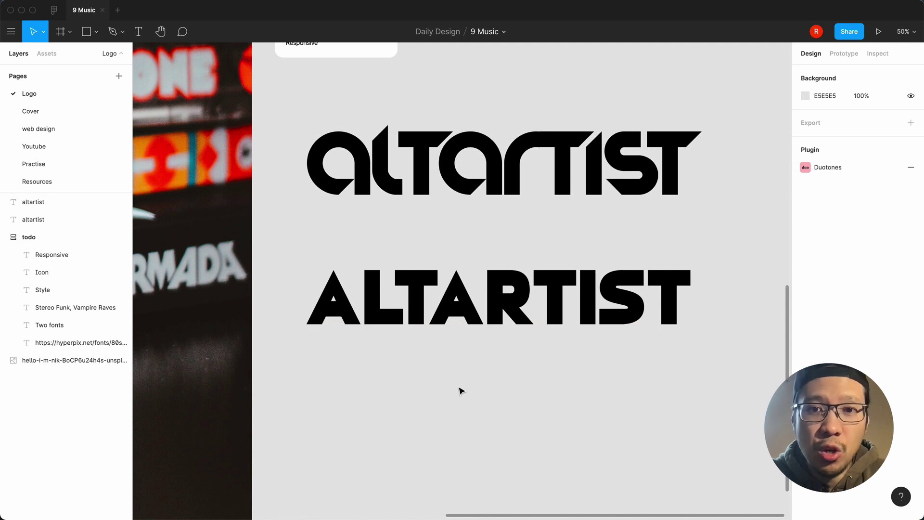
pyautogui.press('-')
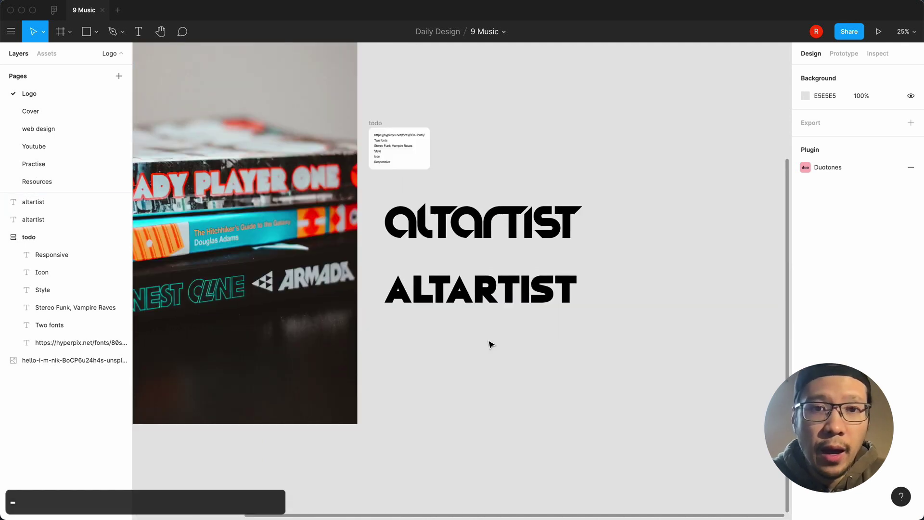
pyautogui.press('=')
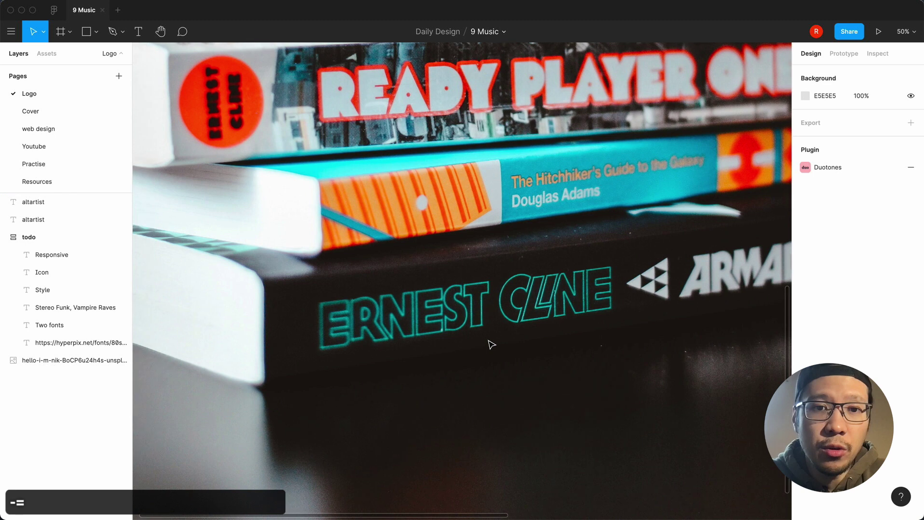
pyautogui.press('-')
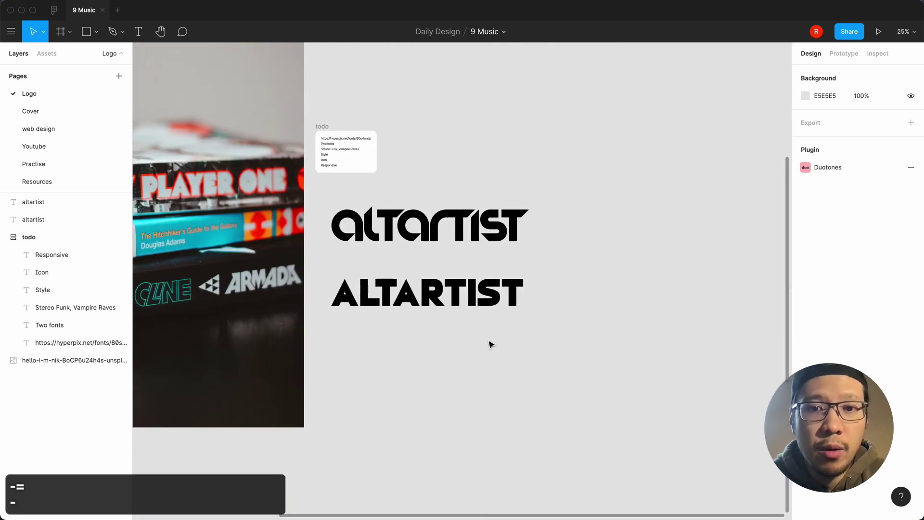
# Step: Add an iMac preset frame of 1280 × 720 and place it on the empty canvas beside the two wordmarks
pyautogui.press('f')
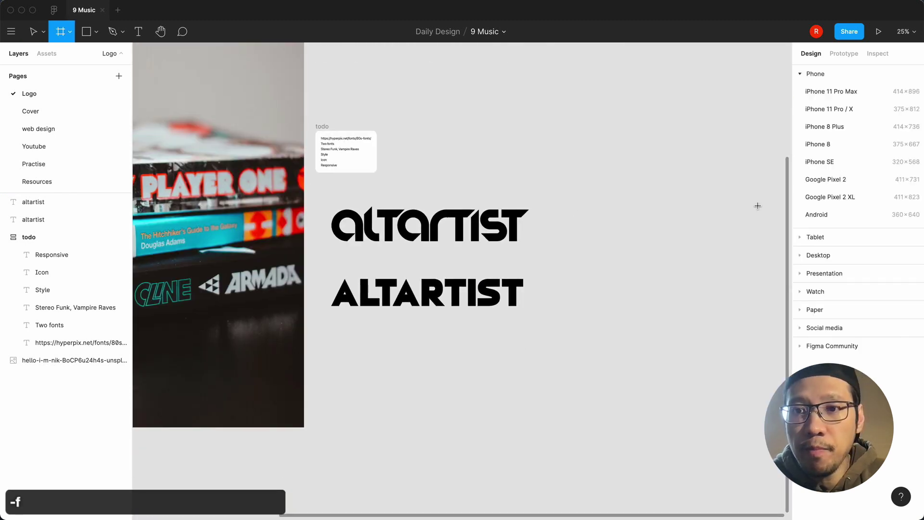
pyautogui.click(821, 255)
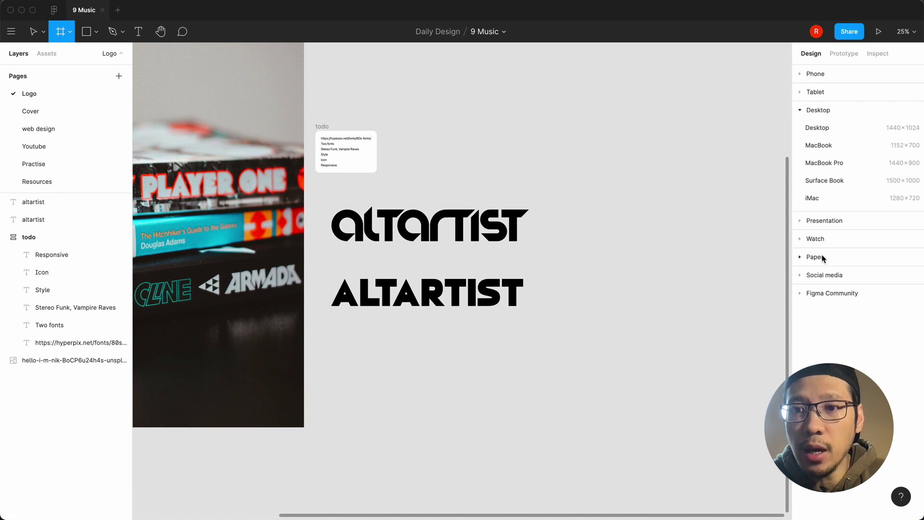
pyautogui.click(829, 203)
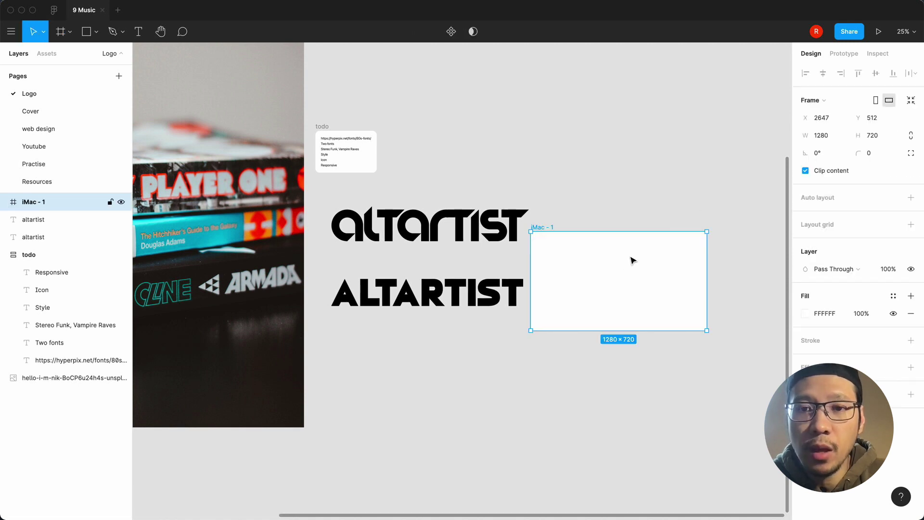
pyautogui.moveTo(631, 259); pyautogui.dragTo(657, 238)
# Step: Set the font size of both altartist wordmarks to 72
pyautogui.click(481, 226)
pyautogui.keyDown('shift'); pyautogui.click(481, 293); pyautogui.keyUp('shift')
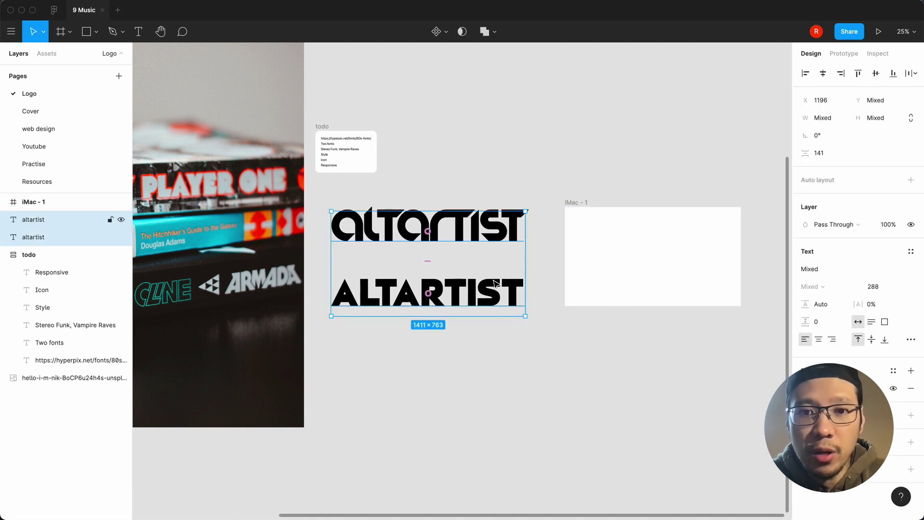
pyautogui.click(898, 288)
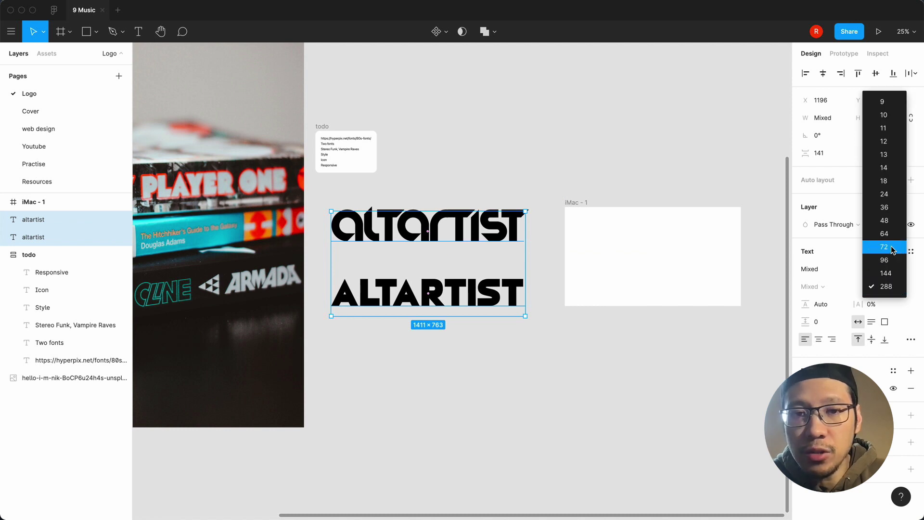
pyautogui.click(883, 246)
pyautogui.click(530, 350)
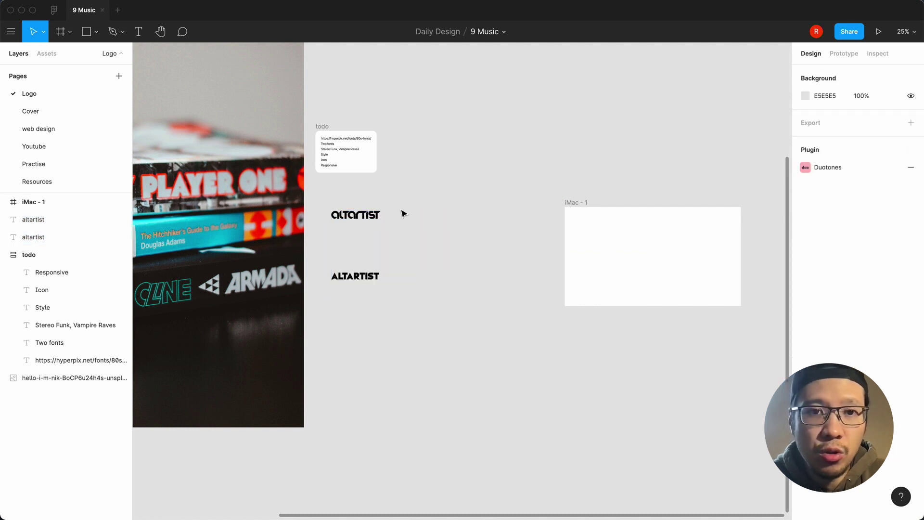
# Step: Move both wordmarks into the iMac frame, and reposition the frame beneath the todo card at X 1103 and Y 273
pyautogui.click(373, 216)
pyautogui.keyDown('shift'); pyautogui.click(356, 277); pyautogui.keyUp('shift')
pyautogui.moveTo(357, 277); pyautogui.dragTo(652, 283)
pyautogui.click(583, 202)
pyautogui.moveTo(583, 201); pyautogui.dragTo(342, 194)
pyautogui.press('super+equal')
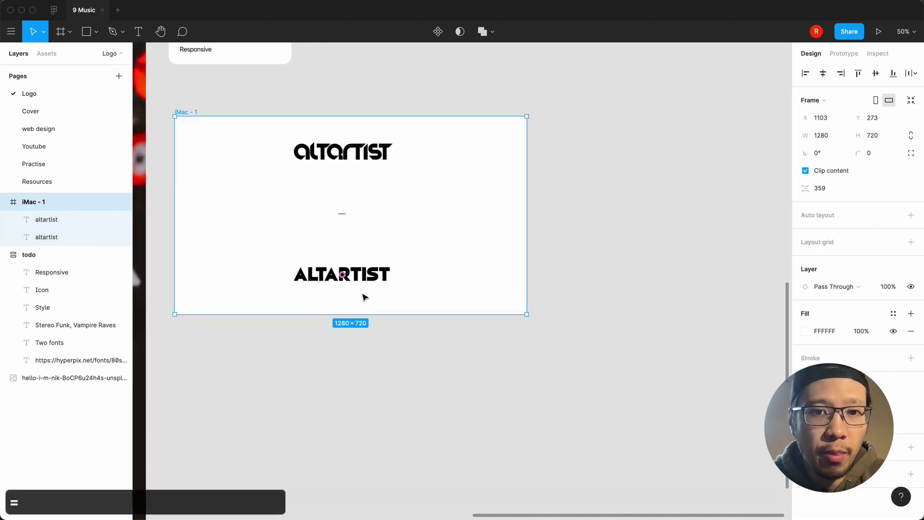
# Step: Group the two wordmarks in a vertical auto layout with 80 spacing between them
pyautogui.click(367, 274)
pyautogui.keyDown('shift'); pyautogui.click(376, 167); pyautogui.keyUp('shift')
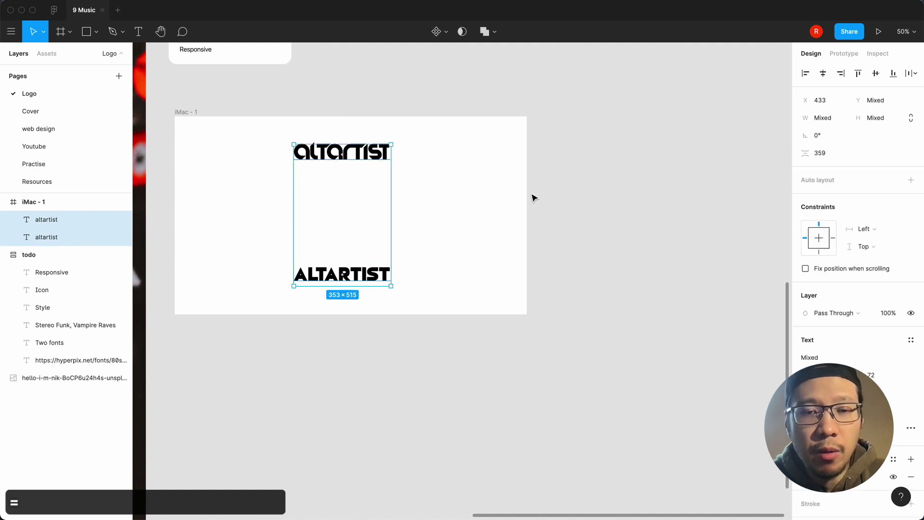
pyautogui.hotkey('shift', 'a')
pyautogui.click(860, 219)
pyautogui.write('80')
pyautogui.press('Return')
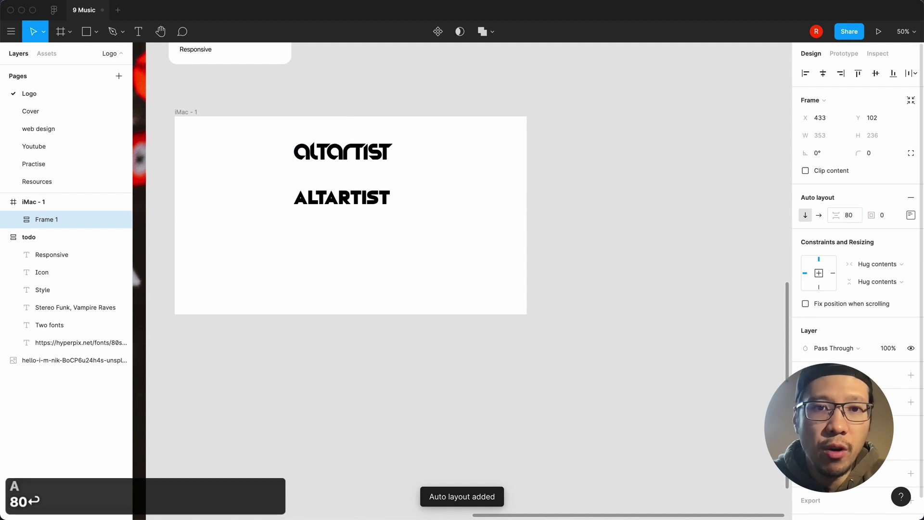
# Step: Center the auto-layout group of wordmarks horizontally and vertically within the iMac frame
pyautogui.click(822, 73)
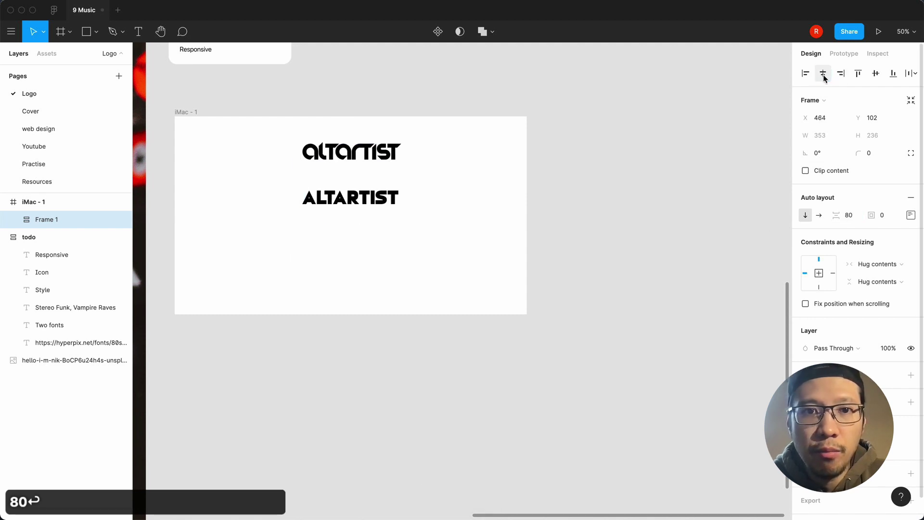
pyautogui.click(880, 77)
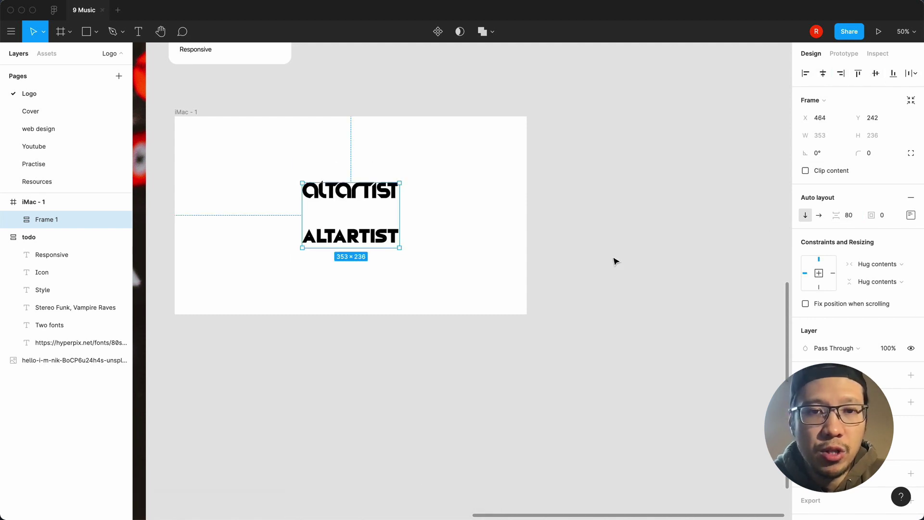
pyautogui.click(615, 261)
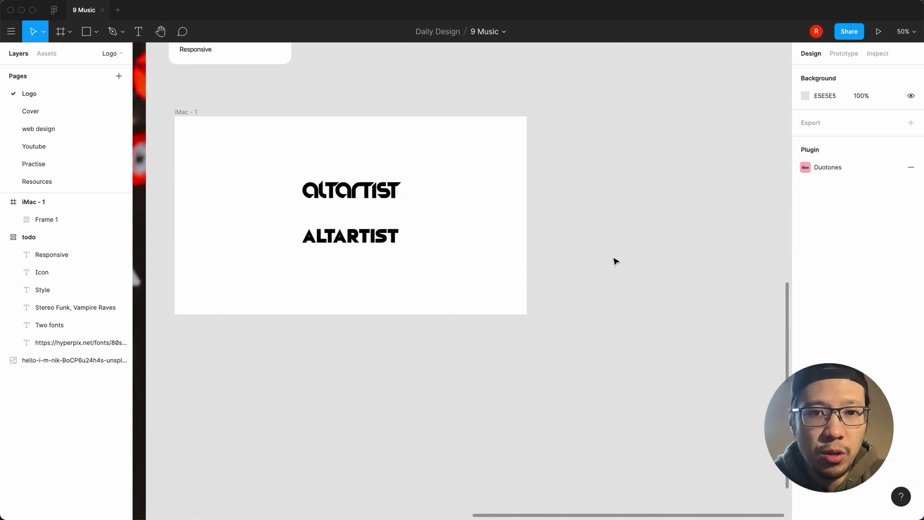
# Step: Set the spacing between the two wordmarks in the auto layout to 160
pyautogui.click(359, 255)
pyautogui.click(853, 217)
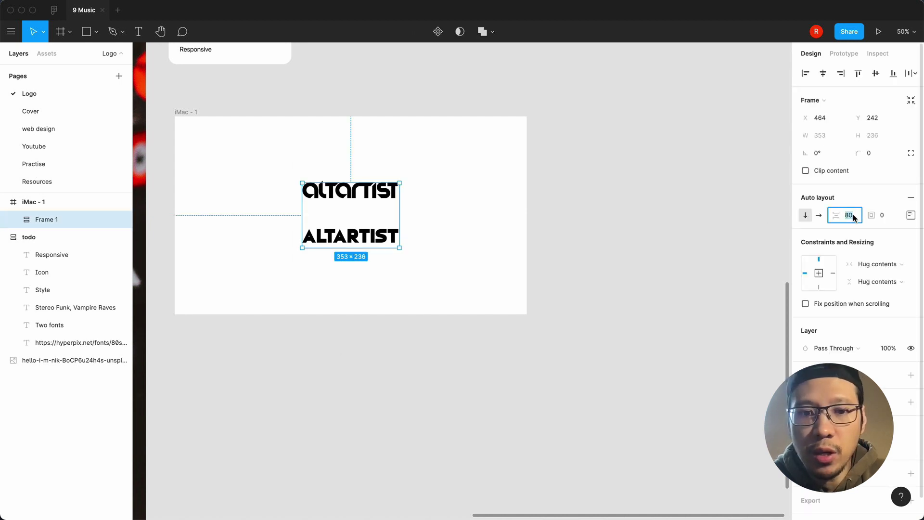
pyautogui.write('160')
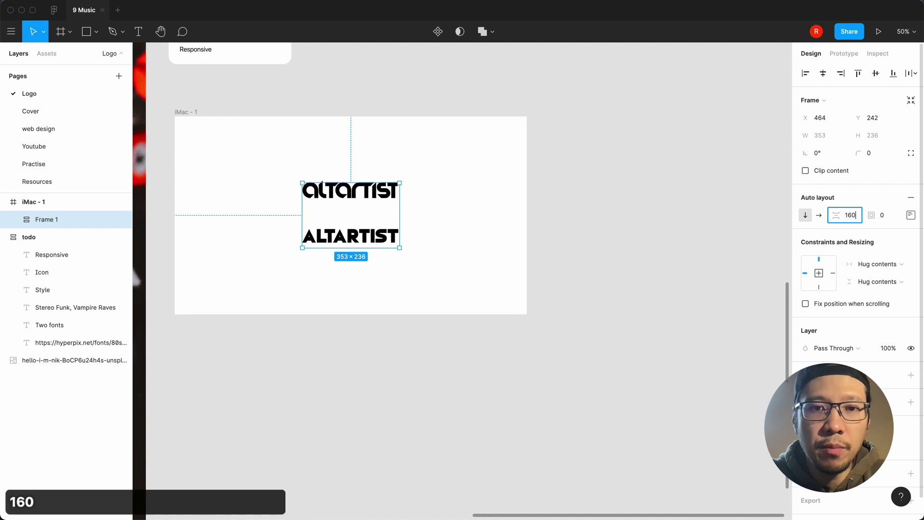
pyautogui.press('Return')
pyautogui.click(601, 247)
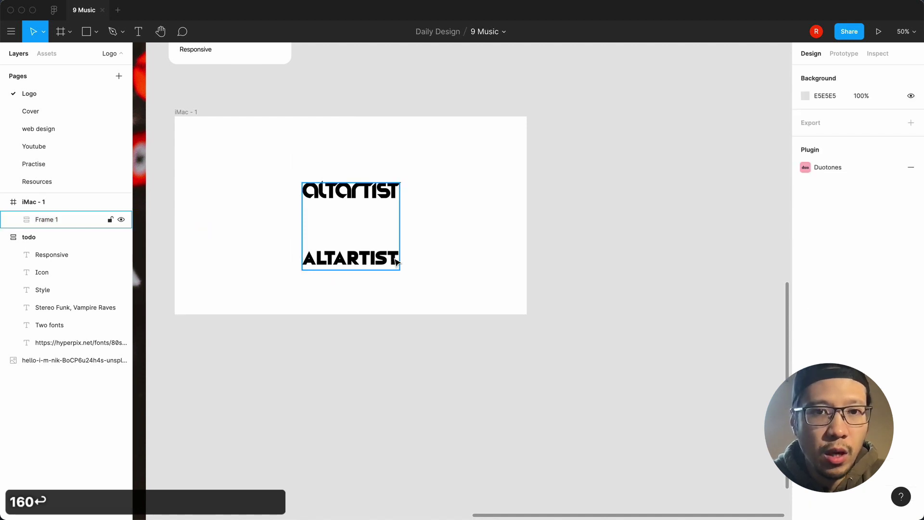
# Step: Switch the wordmarks' auto layout to a horizontal row and center the row both ways in the iMac frame
pyautogui.click(399, 260)
pyautogui.click(819, 215)
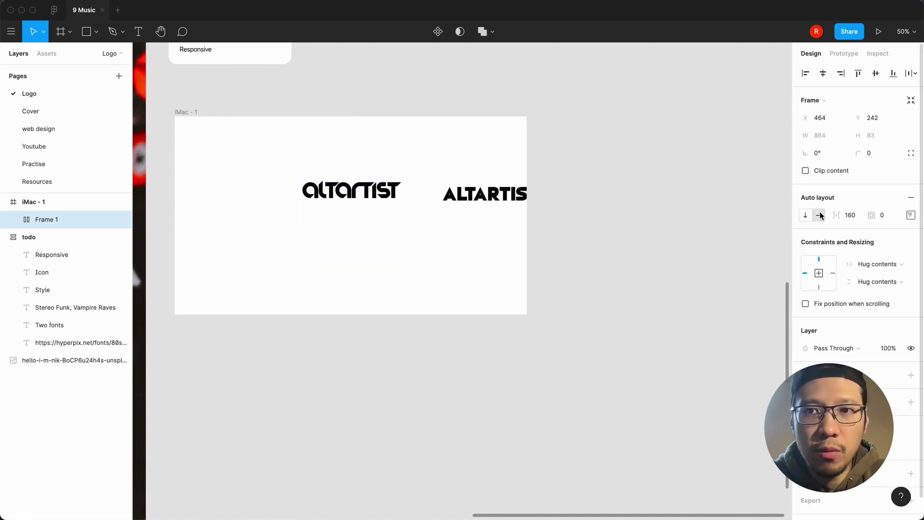
pyautogui.click(876, 73)
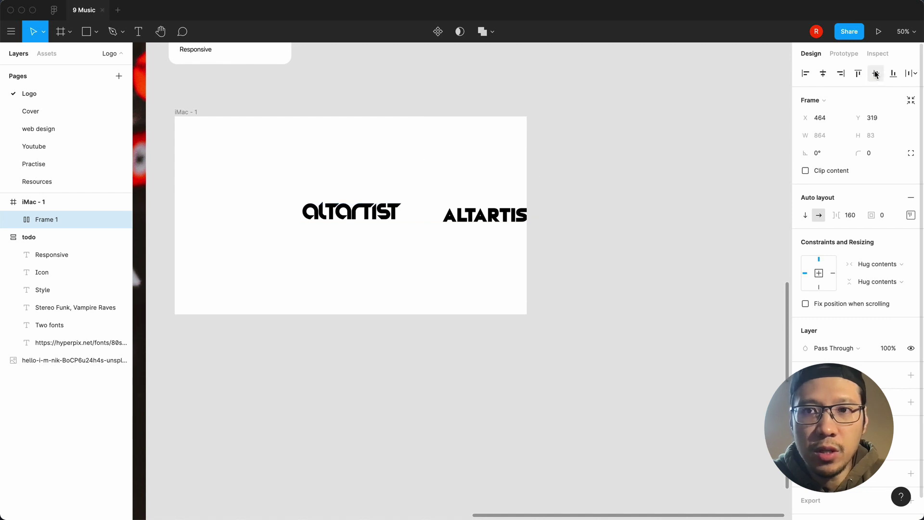
pyautogui.click(823, 73)
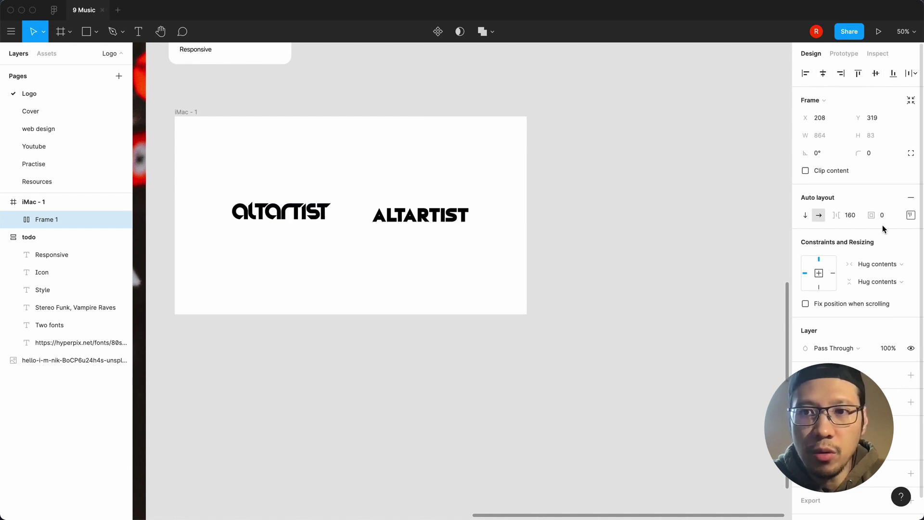
# Step: Set the auto layout's content alignment to center for the row of wordmarks
pyautogui.click(911, 215)
pyautogui.click(873, 261)
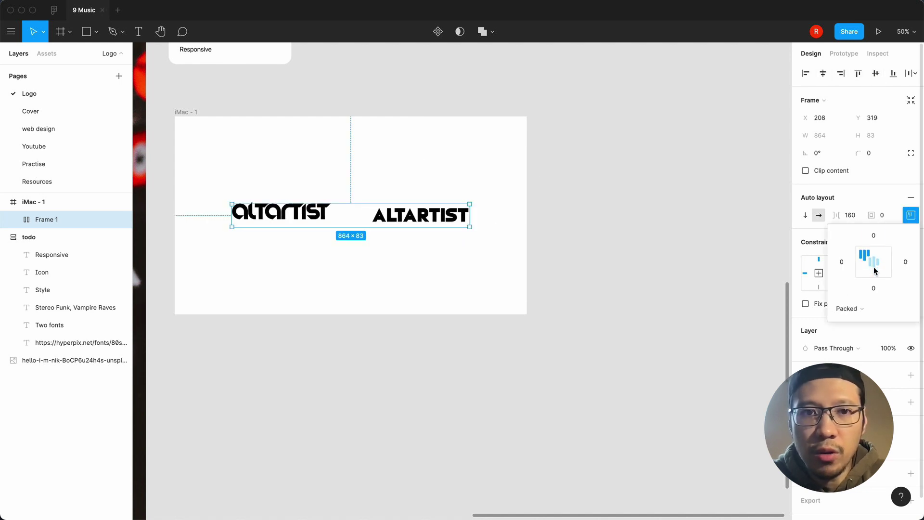
pyautogui.click(559, 397)
# Step: Switch the wordmarks' auto layout to a vertical stack and center the group both ways in the iMac - 1 frame
pyautogui.click(293, 214)
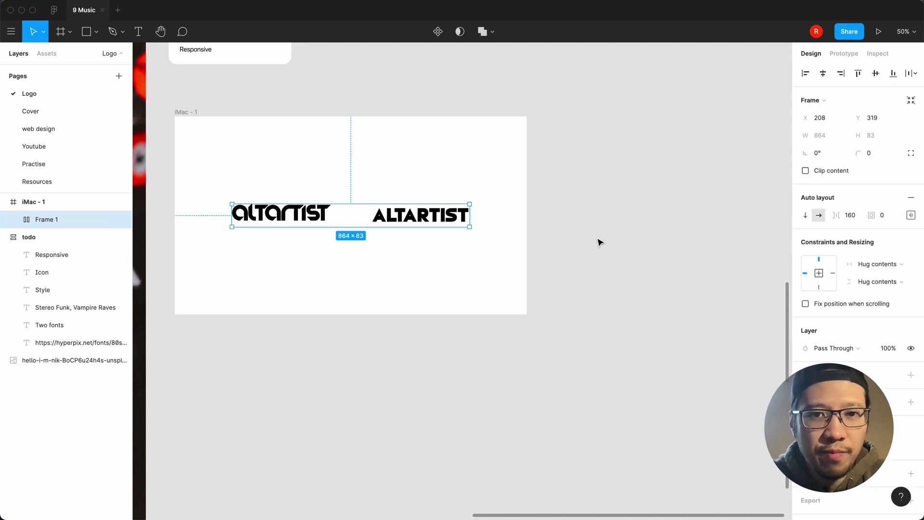
pyautogui.click(807, 216)
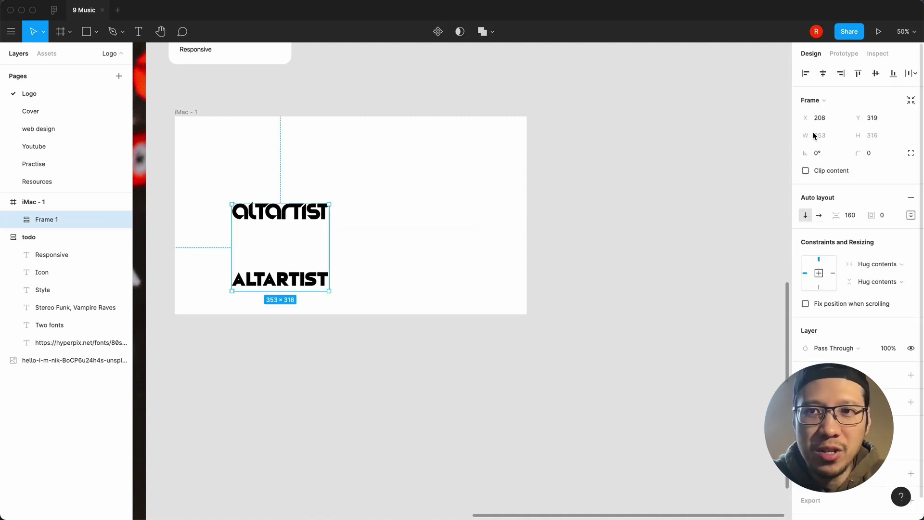
pyautogui.click(823, 73)
pyautogui.click(551, 368)
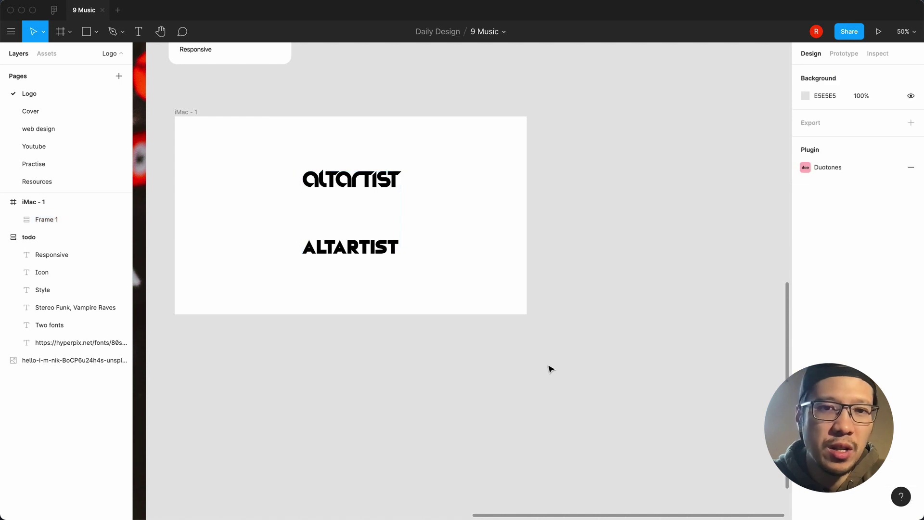
pyautogui.hscroll(-5, 548, 367)
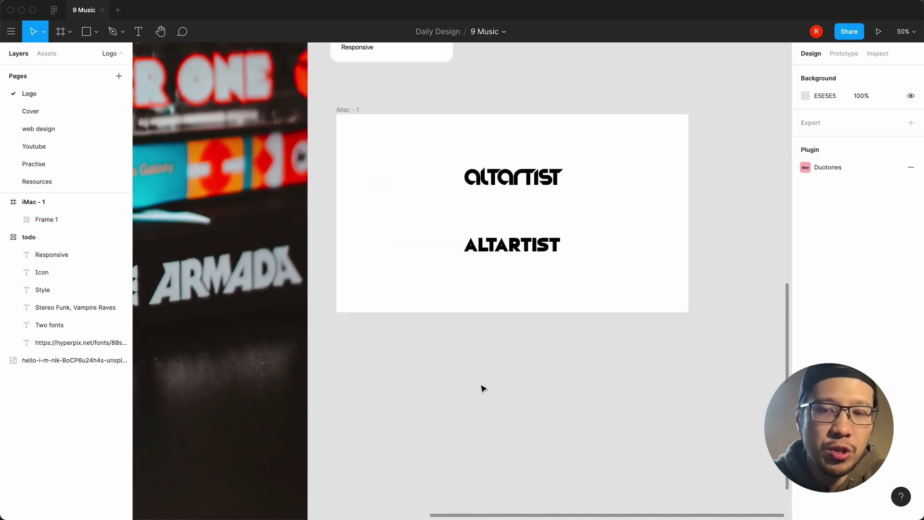
# Step: Duplicate the iMac - 1 frame and set the copy's fill to 18181B from the TailwindCSS Colors v2.0 library
pyautogui.click(356, 117)
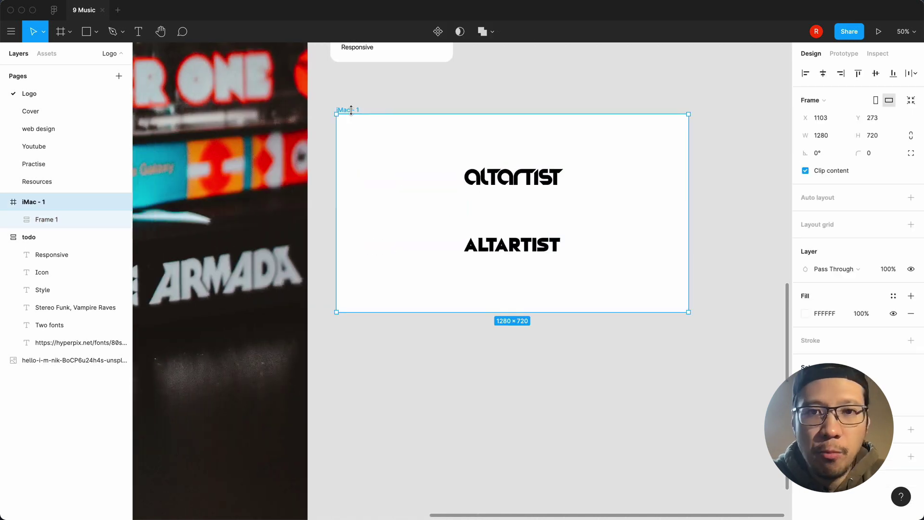
pyautogui.press('super+c')
pyautogui.press('super+v')
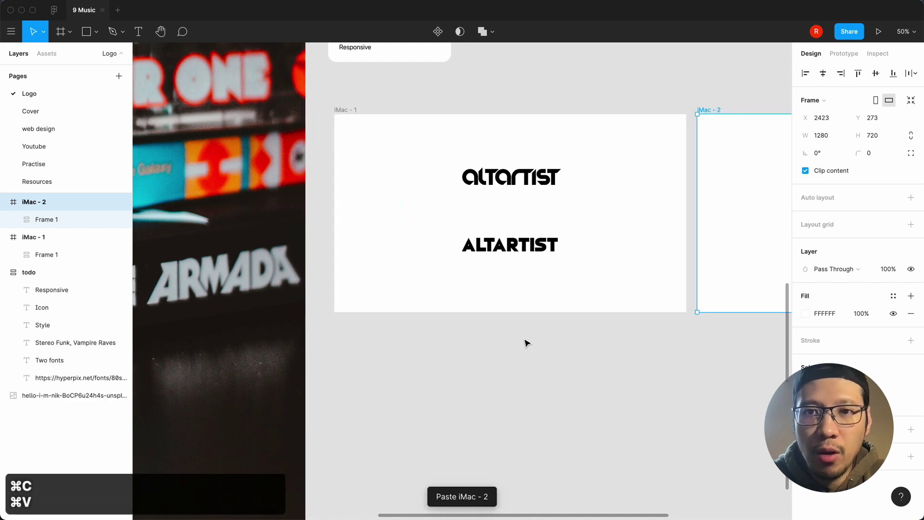
pyautogui.click(804, 313)
pyautogui.click(711, 449)
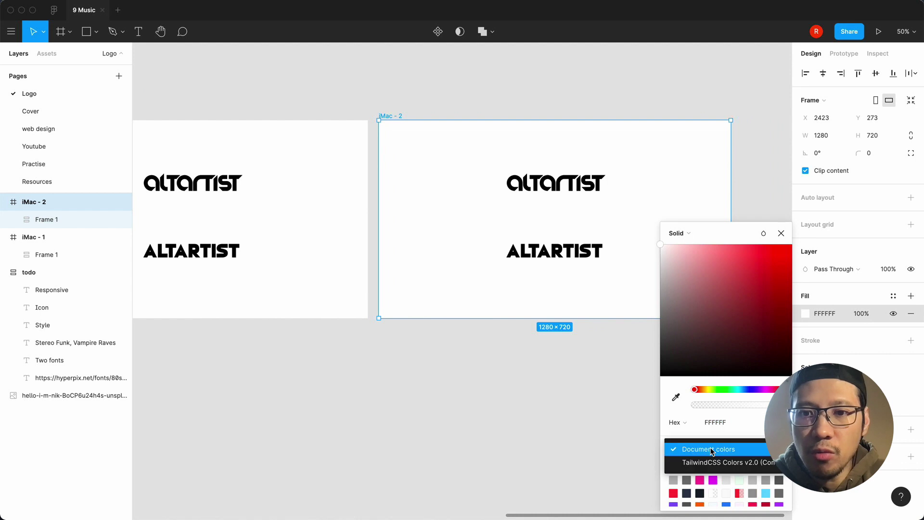
pyautogui.click(706, 462)
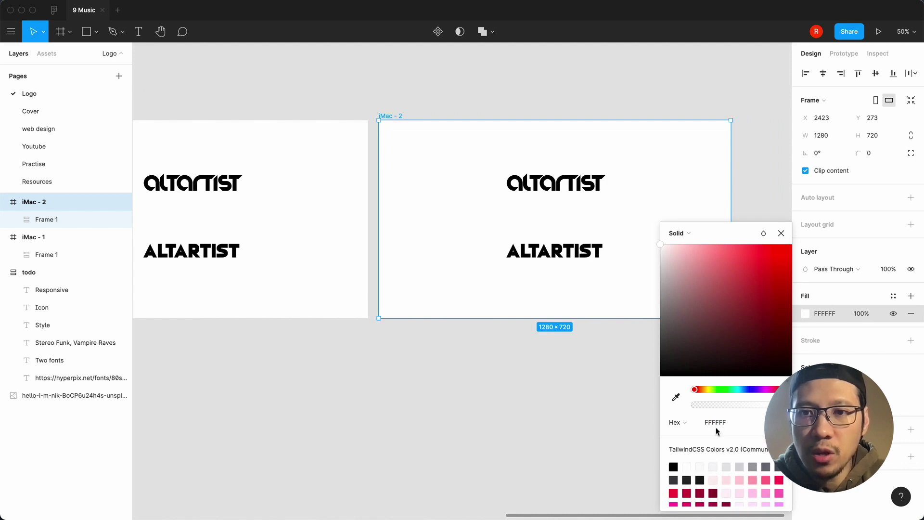
pyautogui.press('super+v')
pyautogui.click(781, 233)
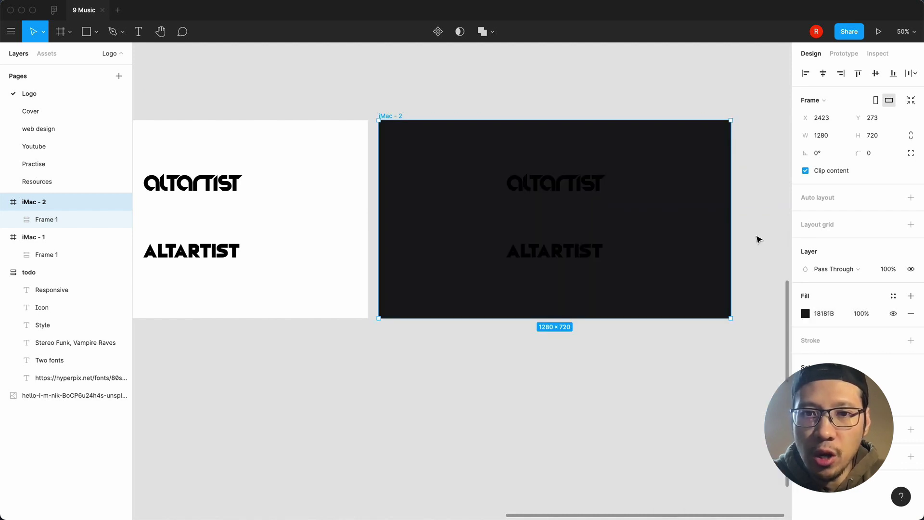
# Step: Set the color of both wordmarks in the dark iMac - 2 frame to white
pyautogui.click(592, 249)
pyautogui.click(805, 446)
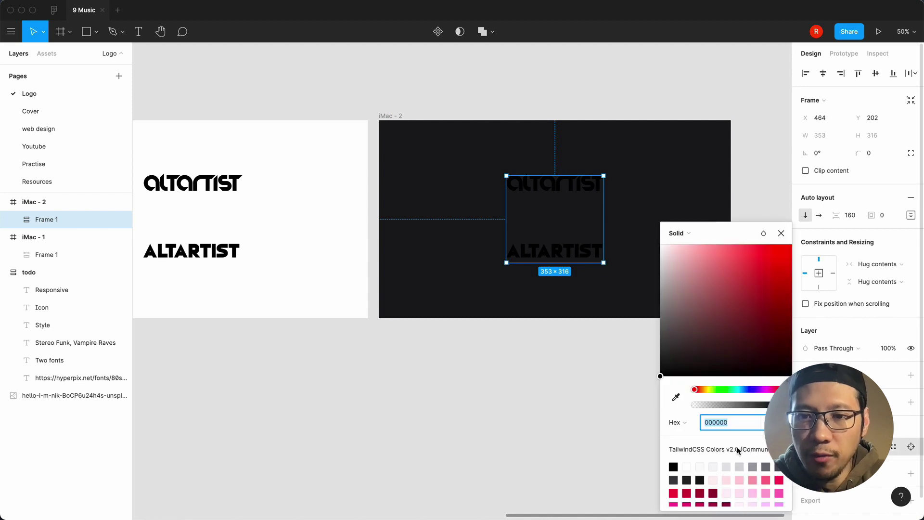
pyautogui.press('i')
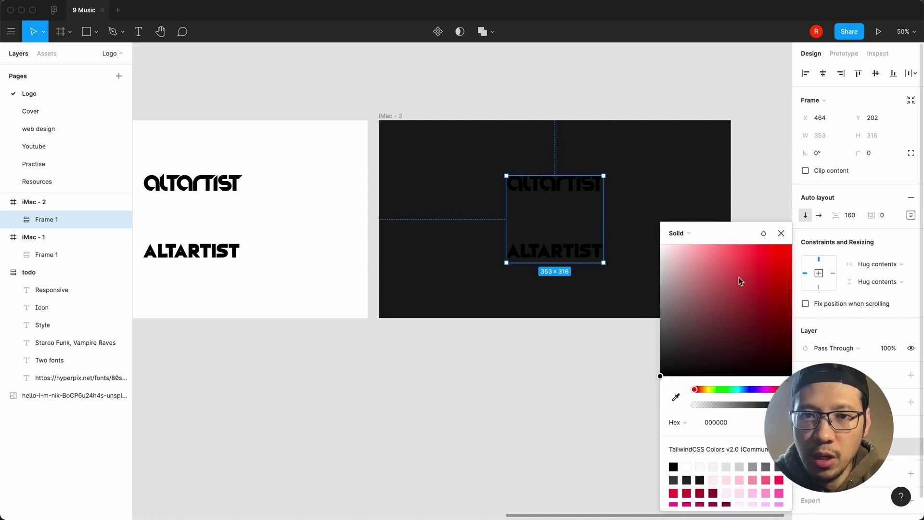
pyautogui.press('super+z')
pyautogui.click(503, 392)
pyautogui.click(490, 402)
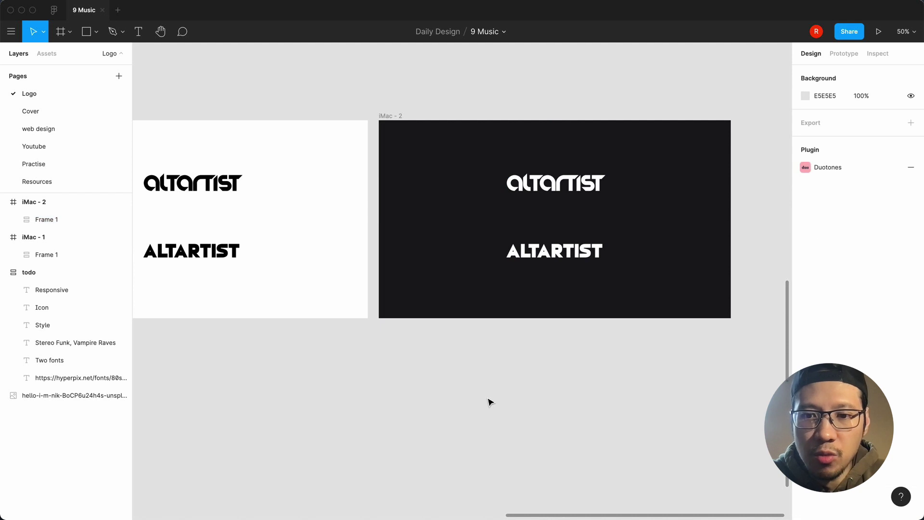
# Step: Duplicate the white iMac - 1 frame and place the copy below it, at about X 1143, Y 1133
pyautogui.press('=')
pyautogui.press('-')
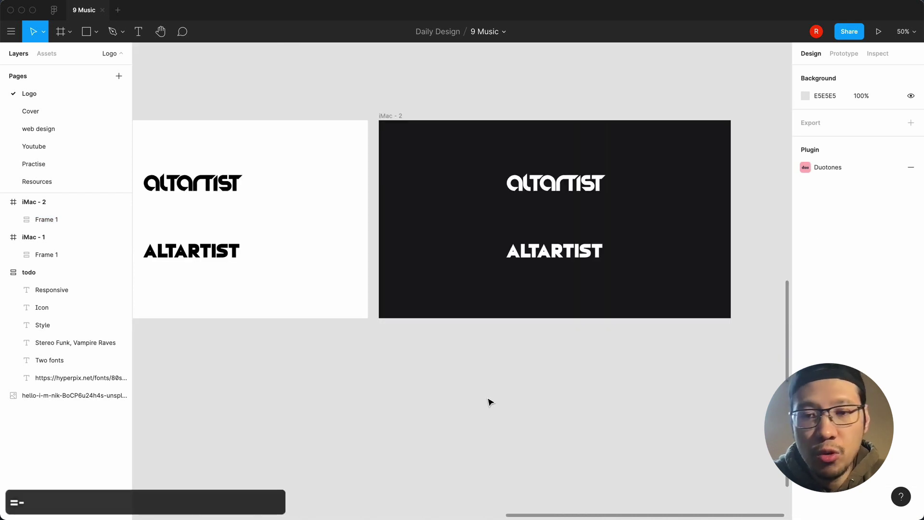
pyautogui.press('-')
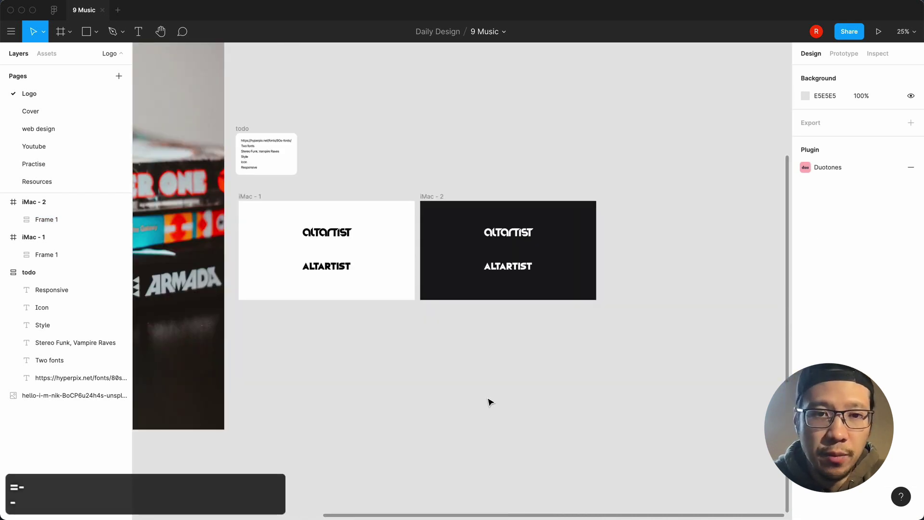
pyautogui.hscroll(-10, 489, 402)
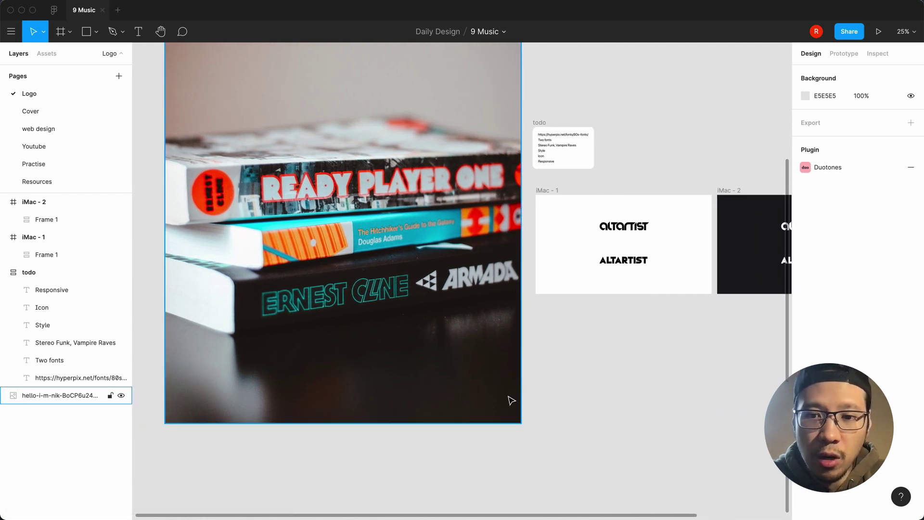
pyautogui.press('=')
pyautogui.hscroll(8, 509, 398)
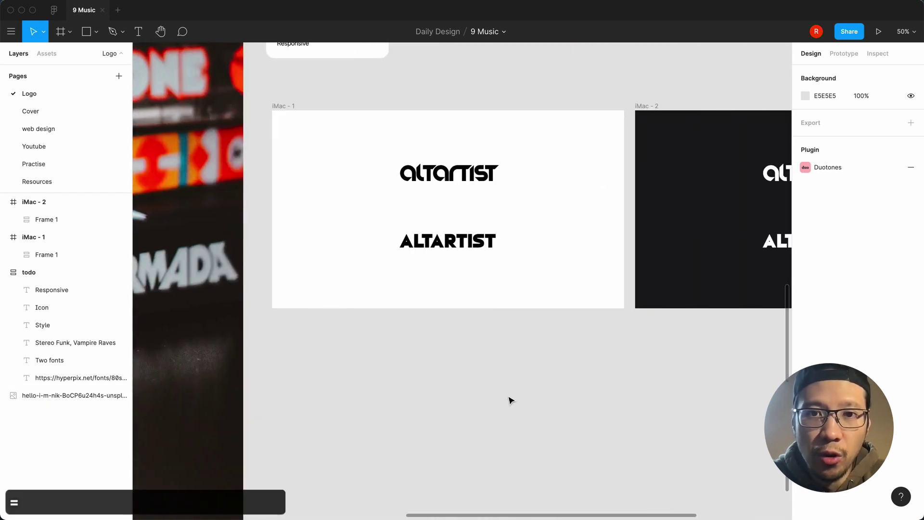
pyautogui.click(282, 107)
pyautogui.press('super+c')
pyautogui.press('super+v')
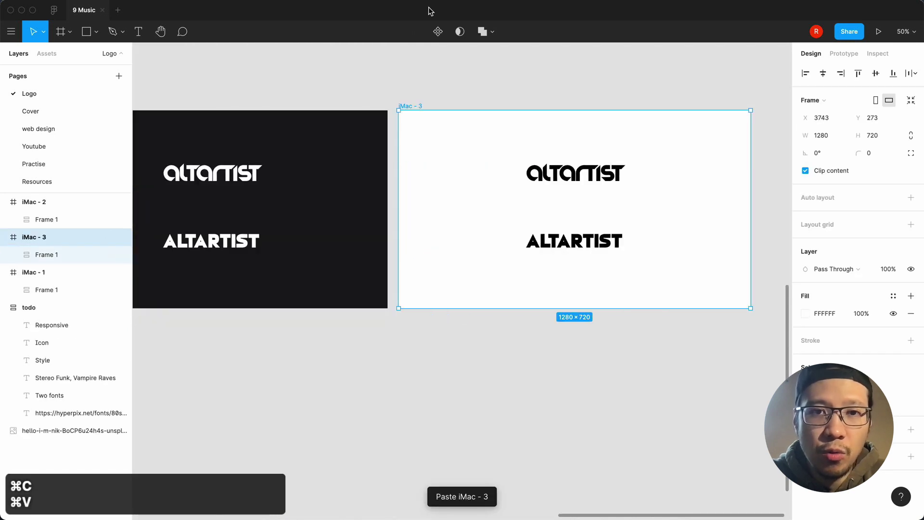
pyautogui.press('-')
pyautogui.hscroll(-5, 423, 140)
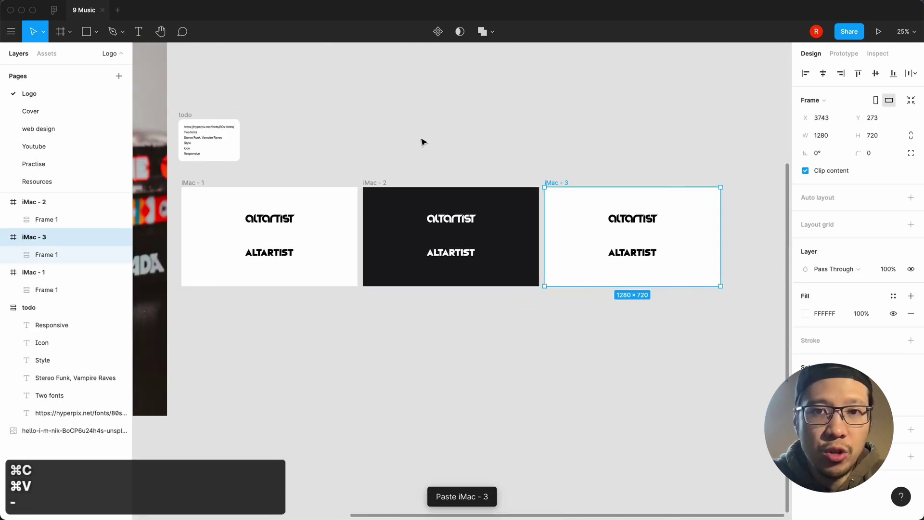
pyautogui.moveTo(592, 183); pyautogui.dragTo(231, 302)
# Step: Add a stroke in color 444444 to the Stereofunk wordmark in the iMac - 3 frame
pyautogui.press('=')
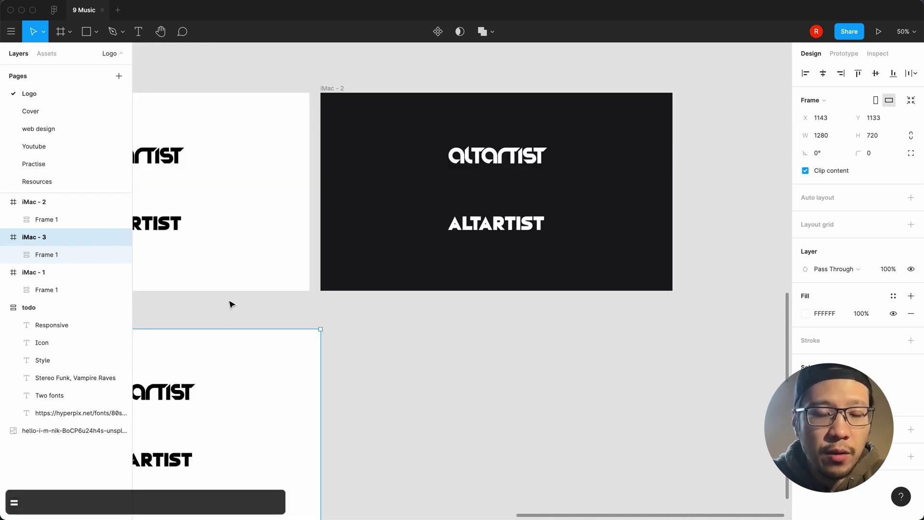
pyautogui.click(360, 323)
pyautogui.click(383, 332)
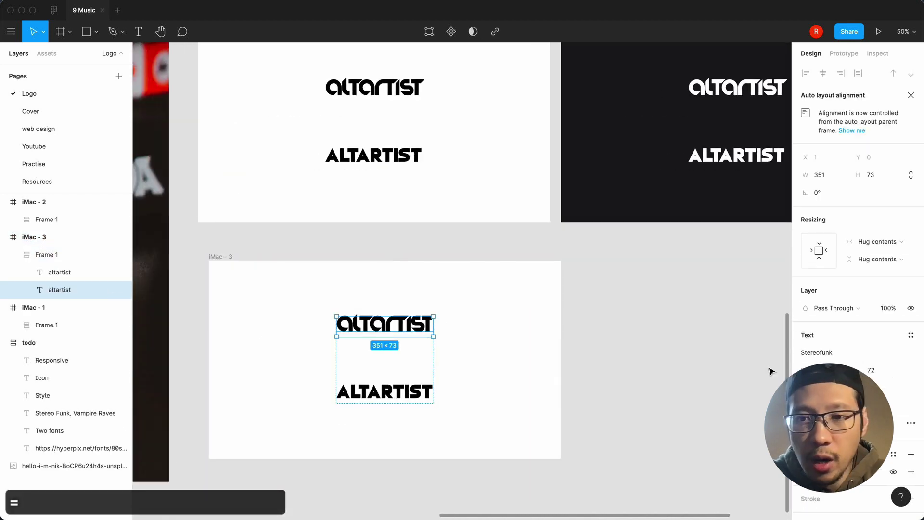
pyautogui.scroll(-3, 910, 424)
pyautogui.click(911, 430)
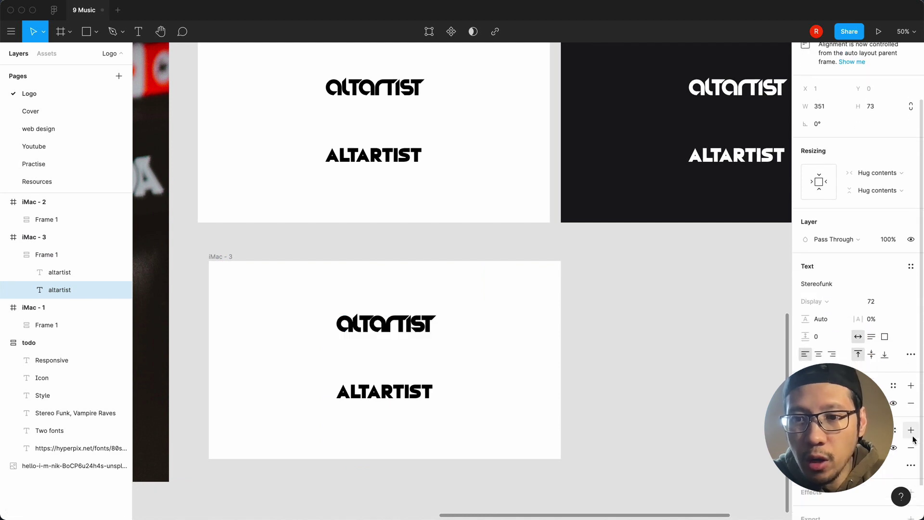
pyautogui.press('4')
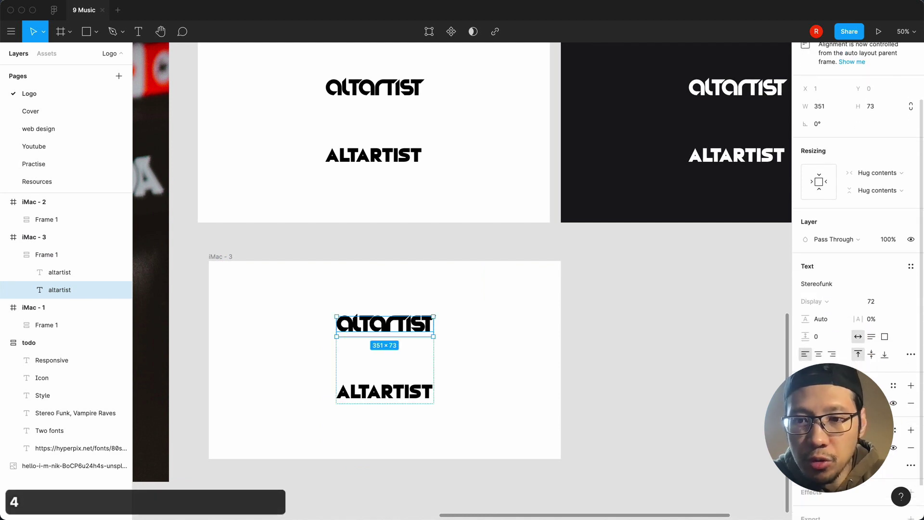
pyautogui.click(881, 465)
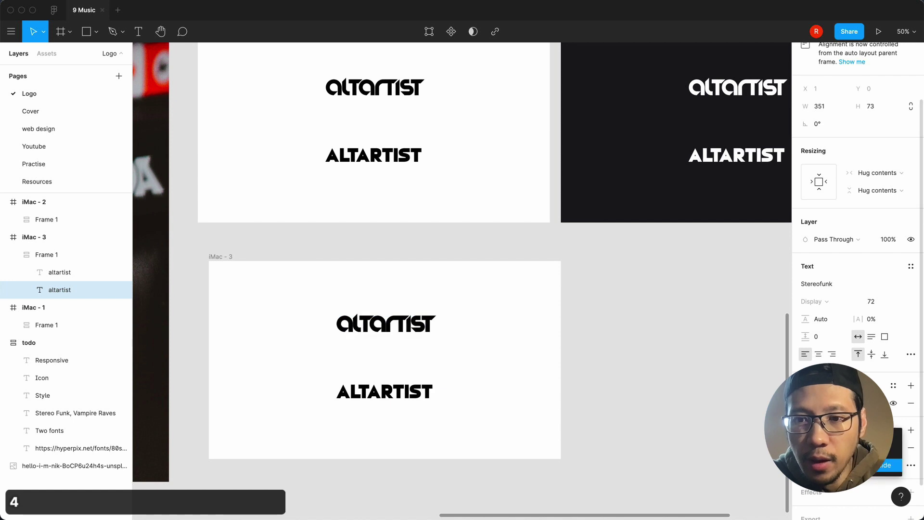
pyautogui.click(885, 465)
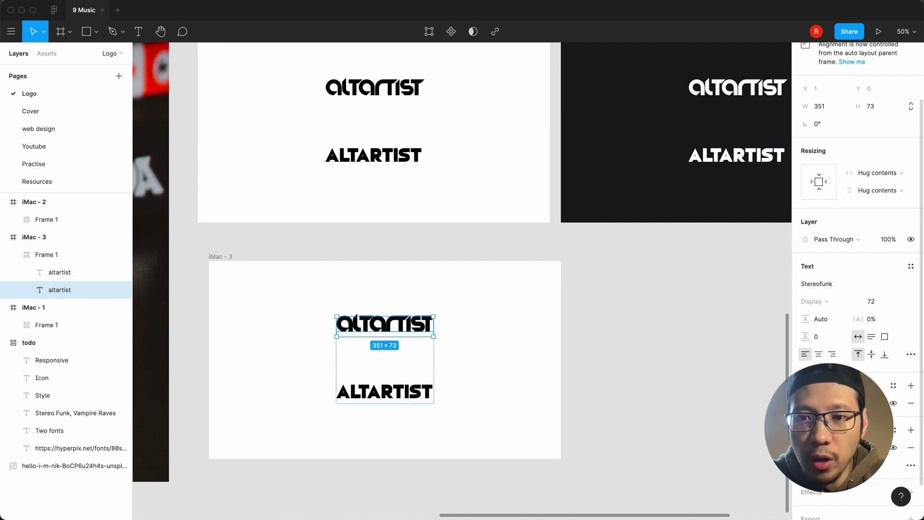
pyautogui.click(808, 447)
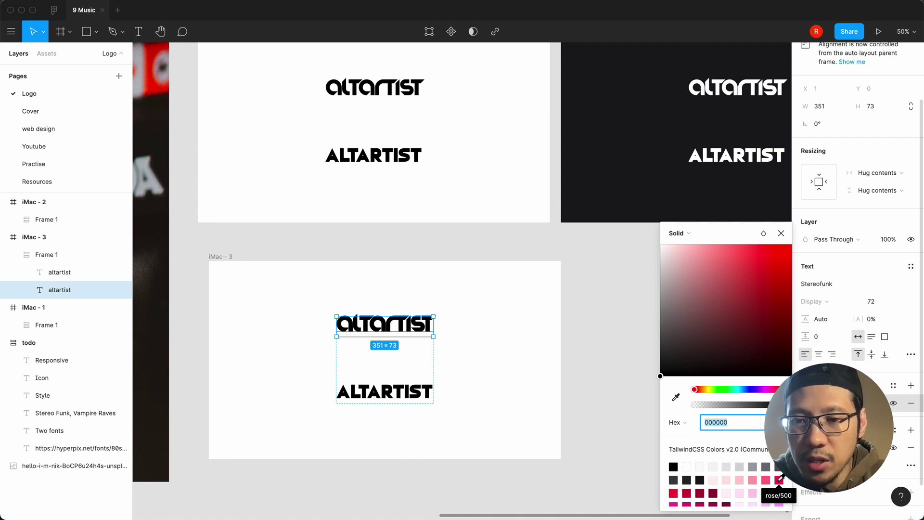
pyautogui.click(757, 249)
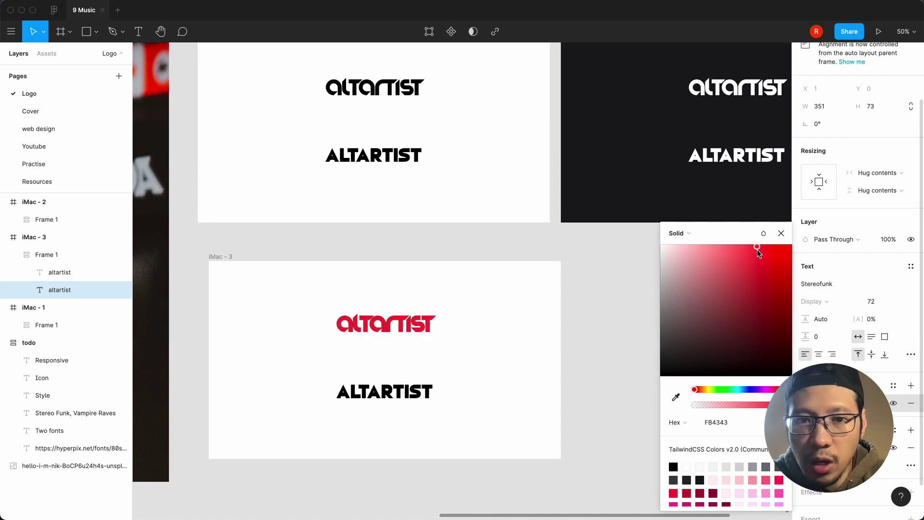
pyautogui.click(781, 235)
# Step: Remove the fill from the Stereofunk wordmark in iMac - 3 and set its stroke color to FF5656
pyautogui.click(911, 403)
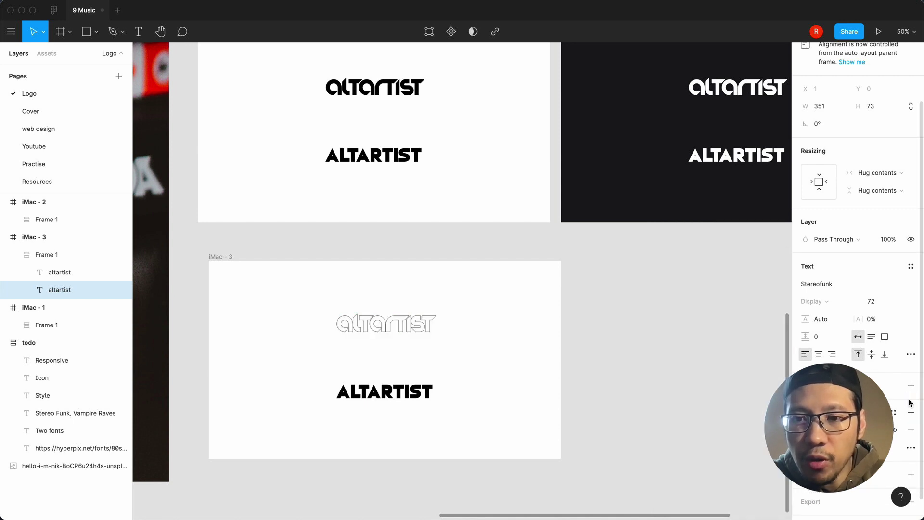
pyautogui.click(806, 430)
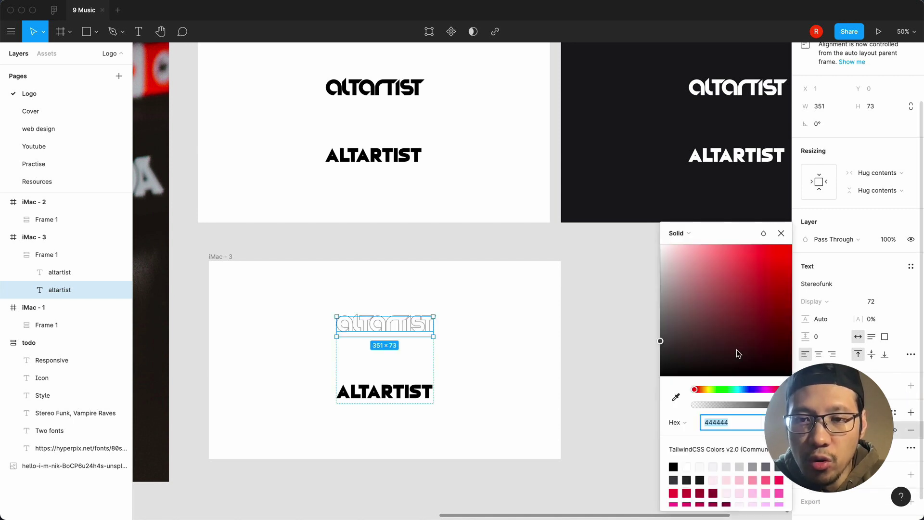
pyautogui.click(748, 250)
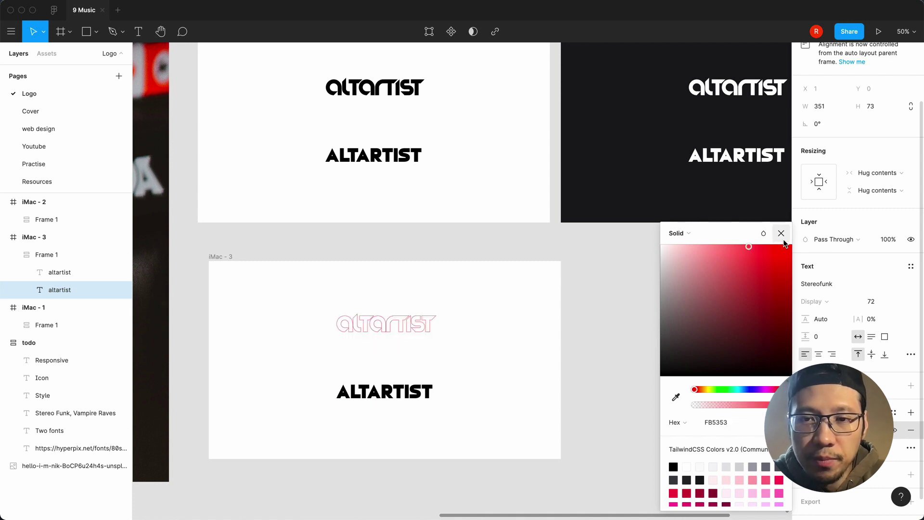
pyautogui.click(746, 244)
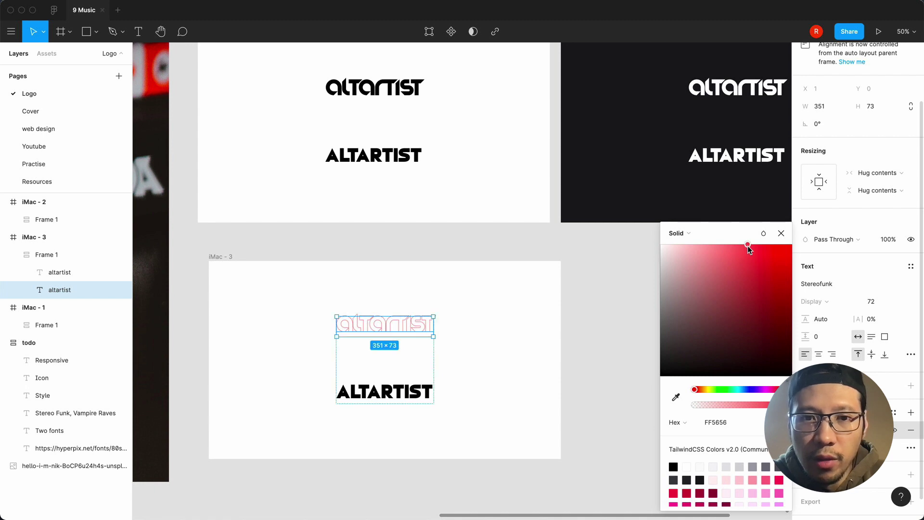
pyautogui.click(782, 234)
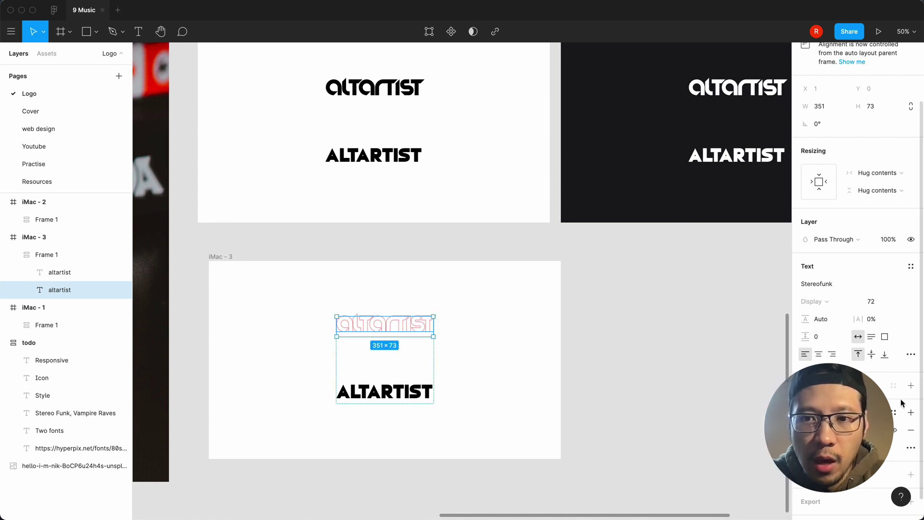
# Step: Add a white FFFFFF fill to the outlined Stereofunk wordmark in the iMac - 3 frame
pyautogui.click(911, 385)
pyautogui.click(806, 403)
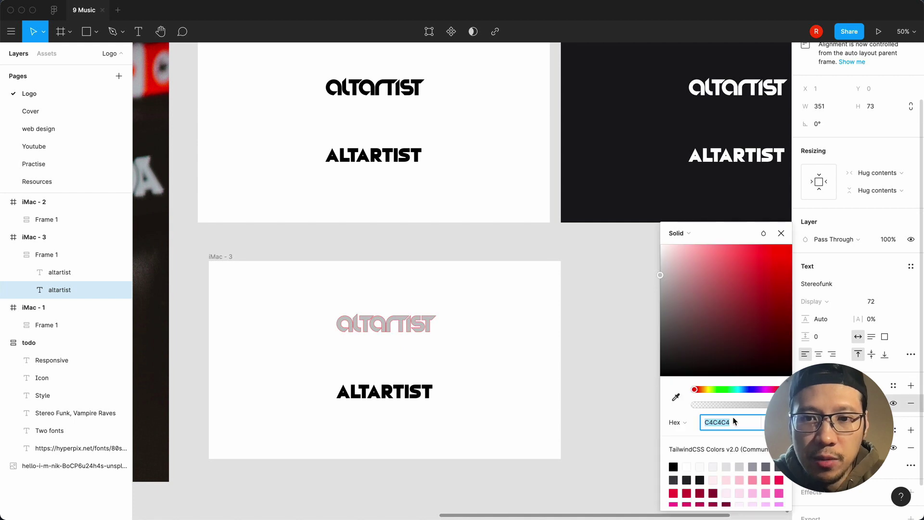
pyautogui.moveTo(659, 273); pyautogui.dragTo(656, 217)
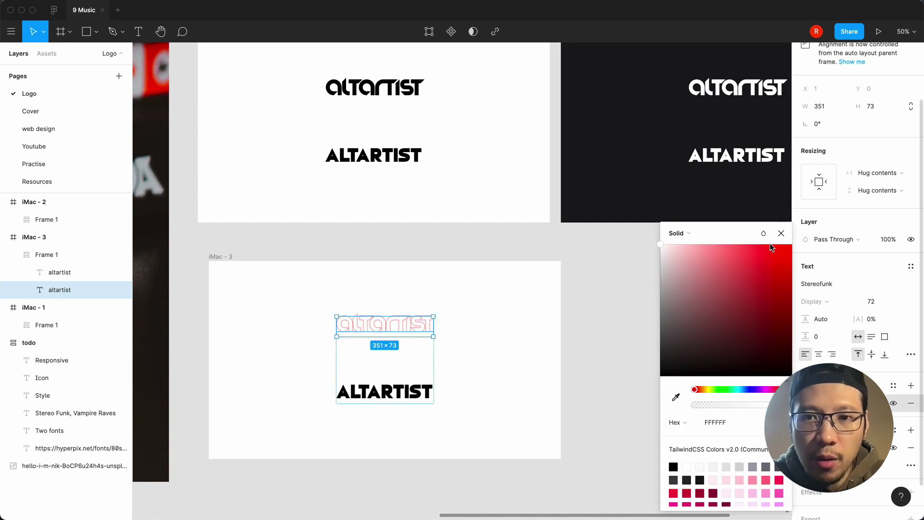
pyautogui.click(781, 233)
pyautogui.click(673, 321)
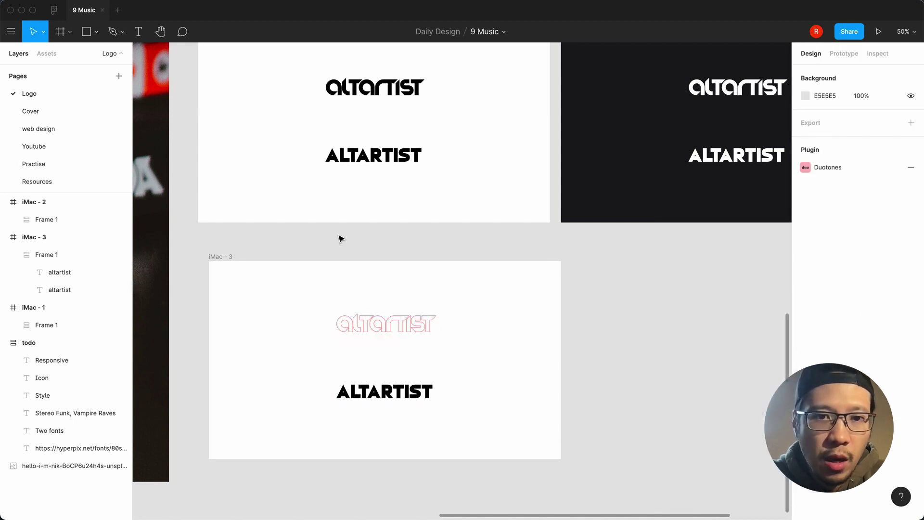
# Step: Change the iMac - 3 frame's background fill to black 000000
pyautogui.click(216, 256)
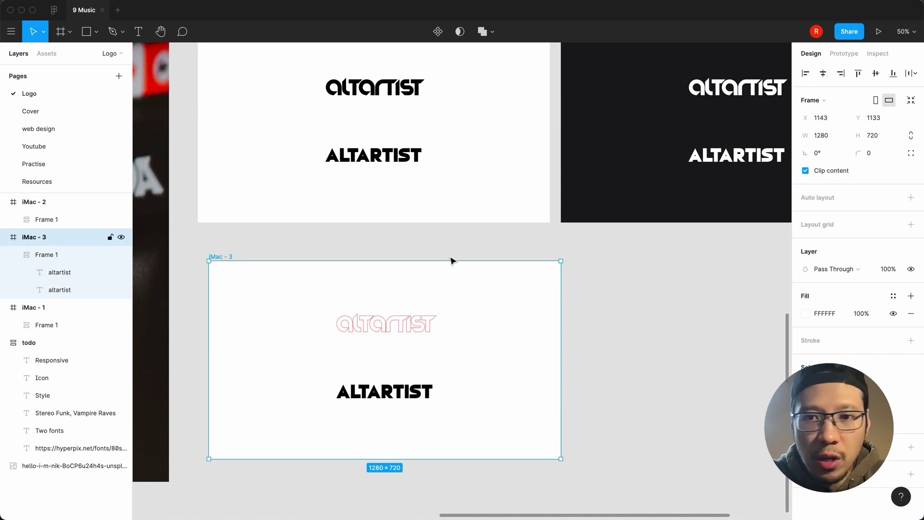
pyautogui.click(805, 314)
pyautogui.moveTo(659, 243); pyautogui.dragTo(645, 429)
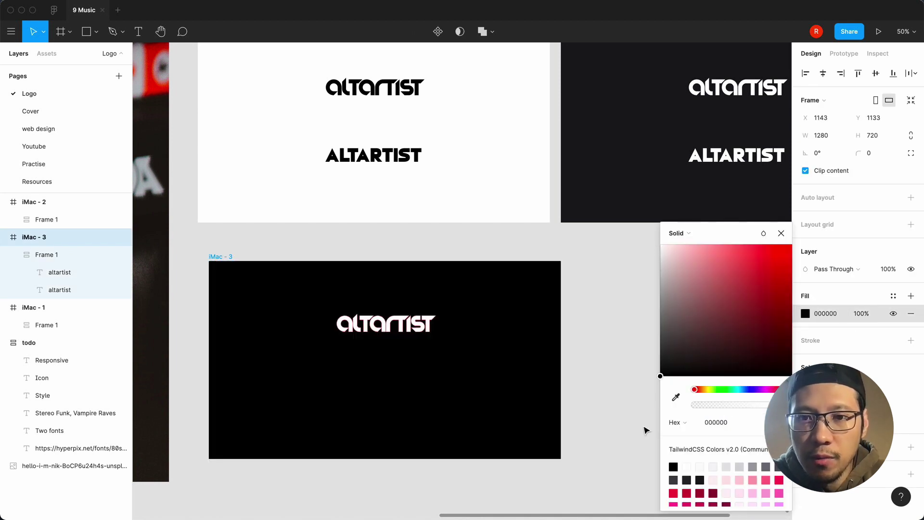
pyautogui.click(781, 233)
pyautogui.click(621, 351)
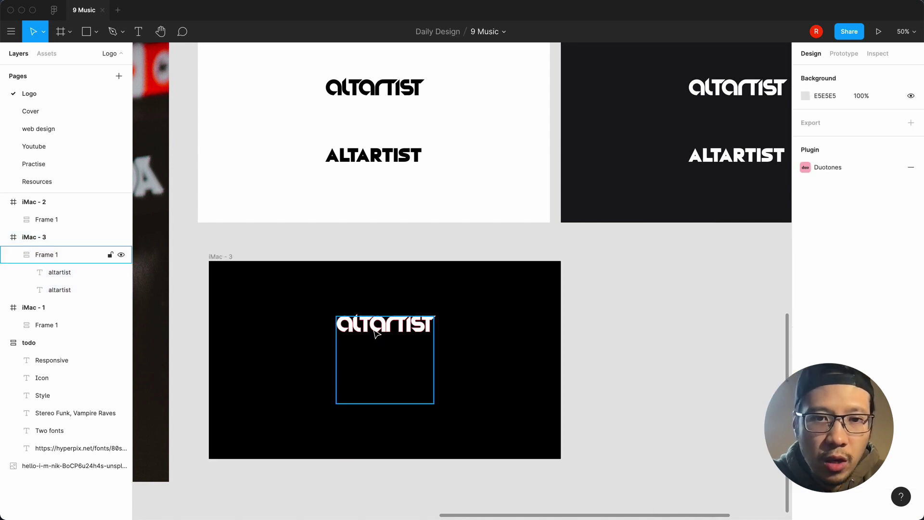
# Step: Set the stroke weight of the Stereofunk wordmark in iMac - 3 to 4
pyautogui.click(377, 334)
pyautogui.hotkey('shift', '0')
pyautogui.doubleClick(343, 368)
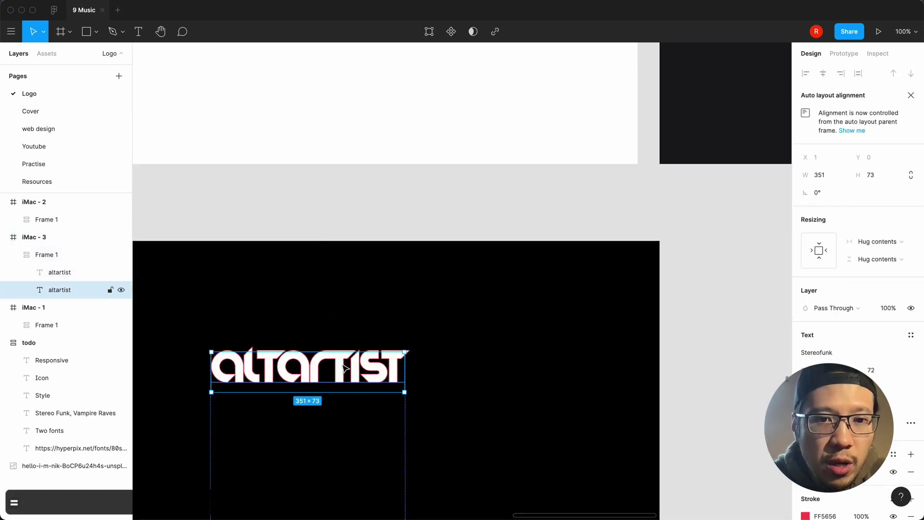
pyautogui.scroll(-3, 344, 368)
pyautogui.scroll(5, 345, 368)
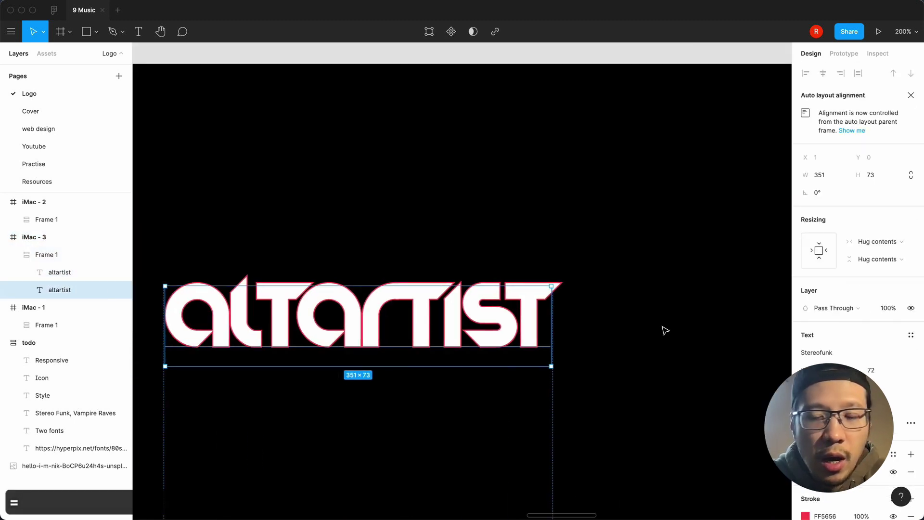
pyautogui.scroll(-2, 856, 241)
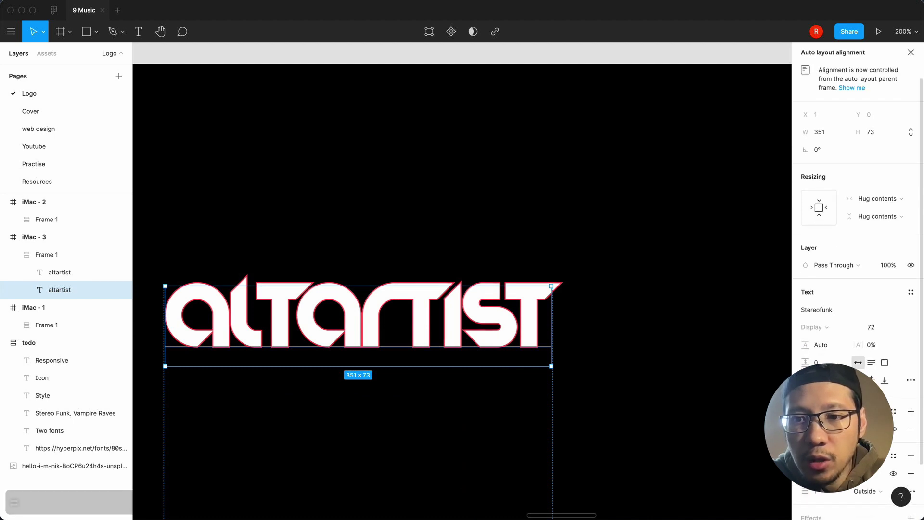
pyautogui.click(822, 491)
pyautogui.write('4')
pyautogui.press('Return')
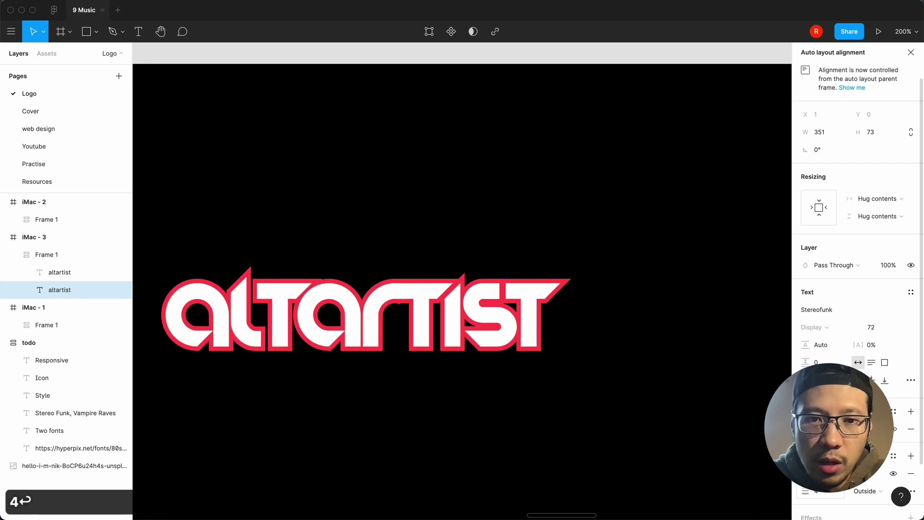
pyautogui.click(617, 335)
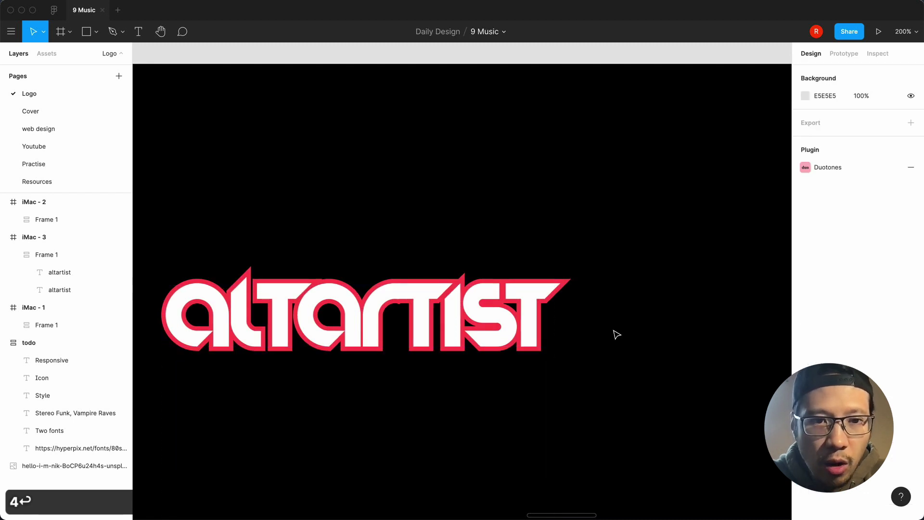
# Step: Compare the red-outlined Stereofunk wordmark in iMac - 3 with the book-spine lettering in the reference photo
pyautogui.press('-')
pyautogui.hscroll(-15, 617, 335)
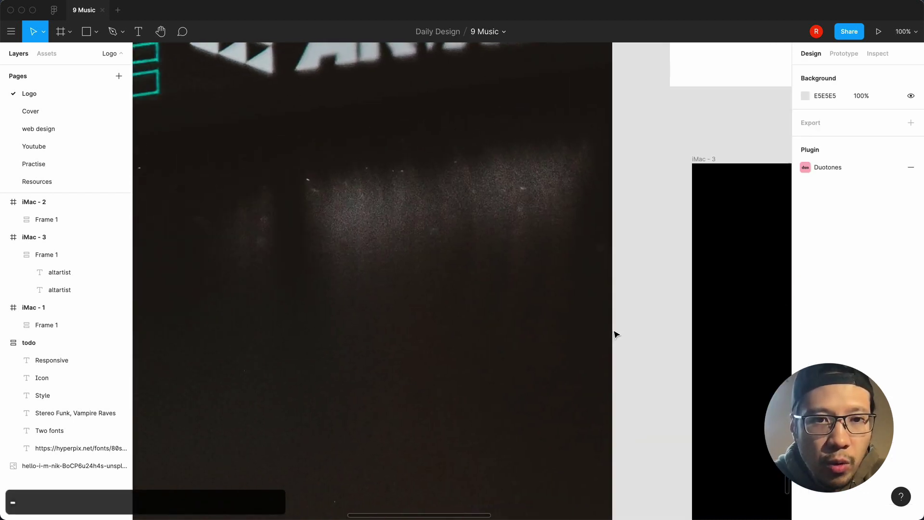
pyautogui.press('-')
pyautogui.scroll(6, 616, 335)
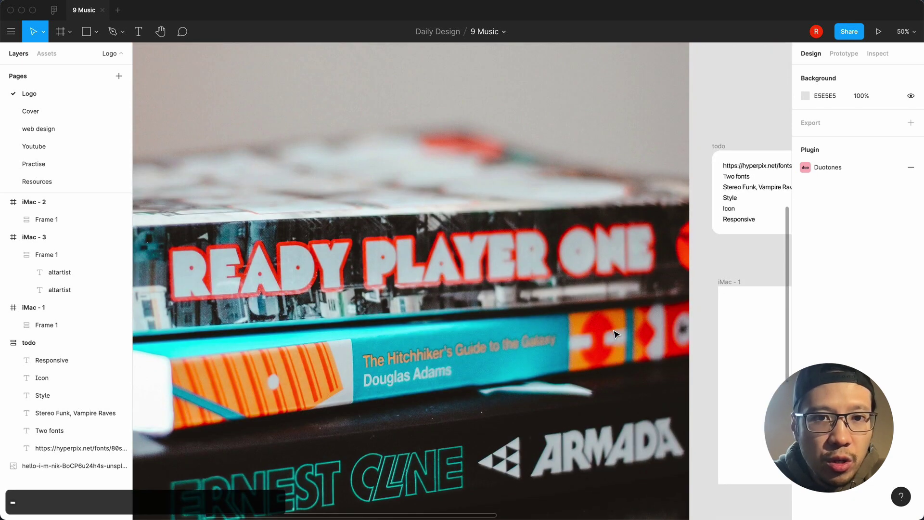
pyautogui.scroll(-10, 616, 335)
pyautogui.hscroll(8, 616, 334)
pyautogui.press('=')
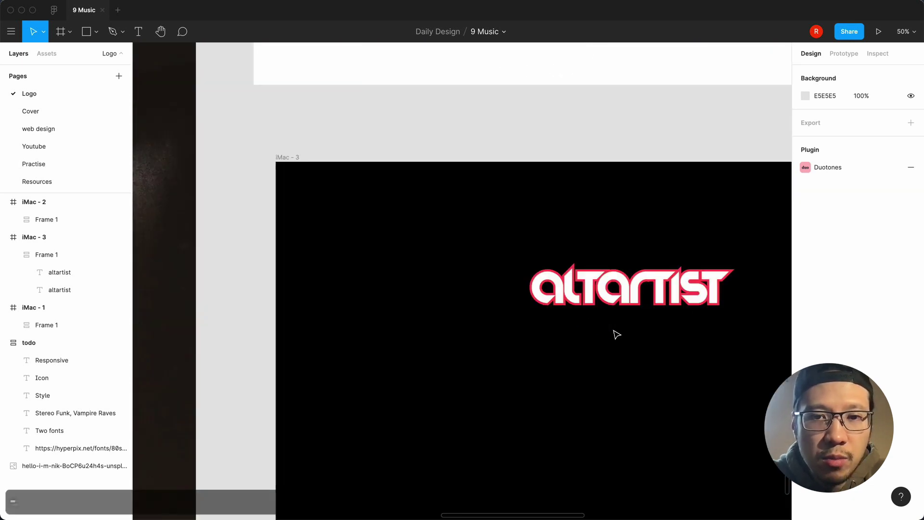
pyautogui.hscroll(5, 616, 334)
pyautogui.press('=')
pyautogui.hscroll(-4, 616, 334)
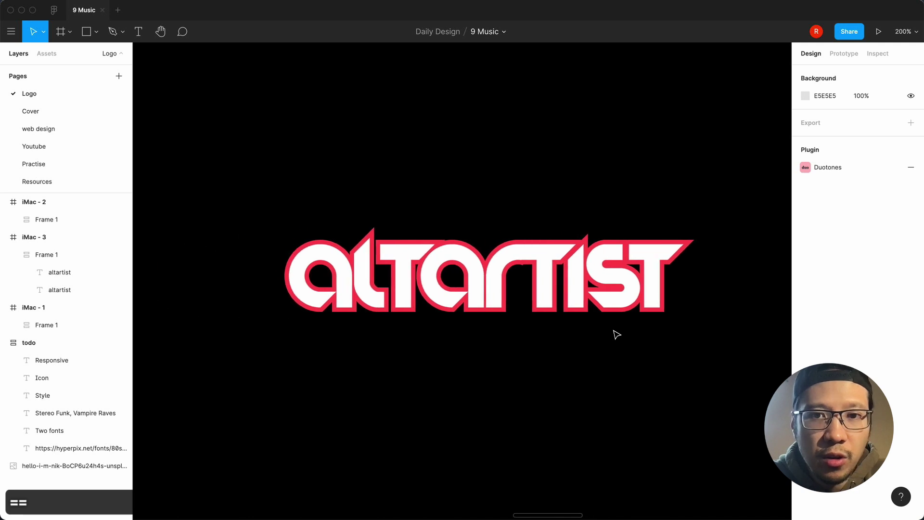
pyautogui.press('-')
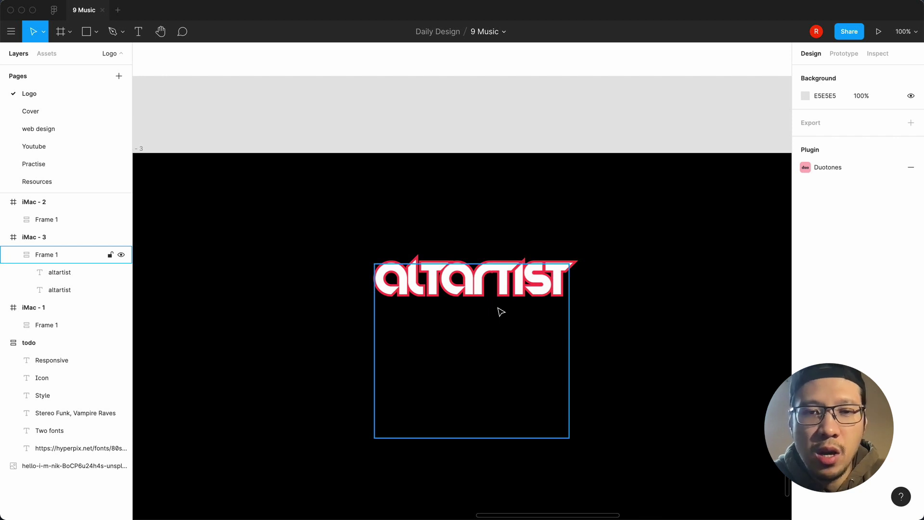
# Step: Change the fill of the black Vampire Raves wordmark in iMac - 3 to white
pyautogui.doubleClick(479, 417)
pyautogui.scroll(-1, 858, 288)
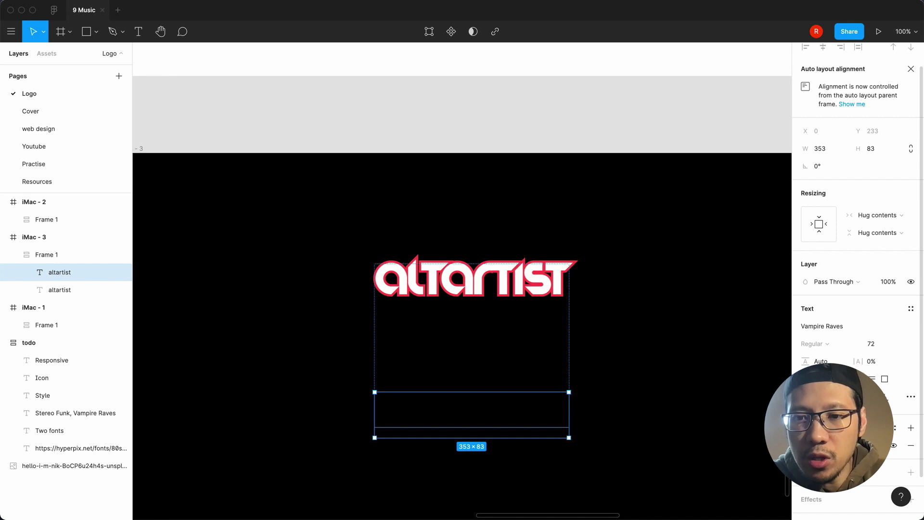
pyautogui.click(805, 445)
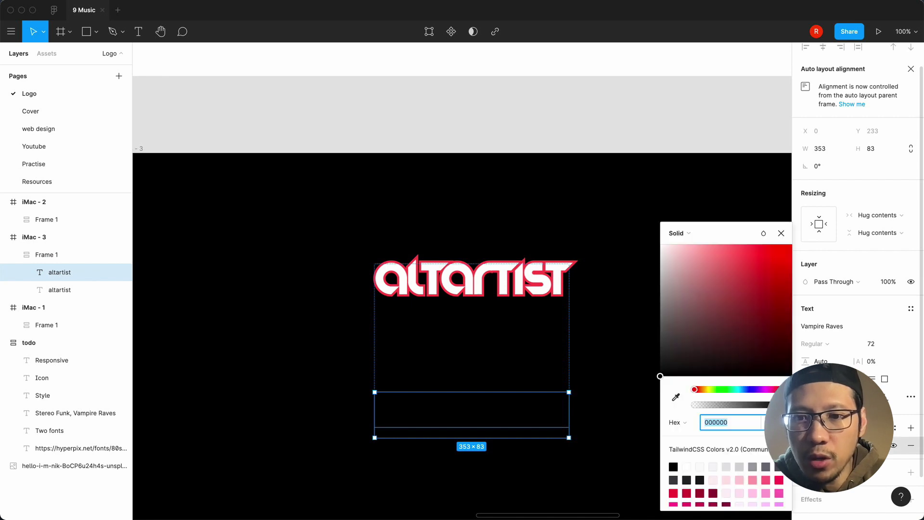
pyautogui.click(687, 465)
pyautogui.click(781, 233)
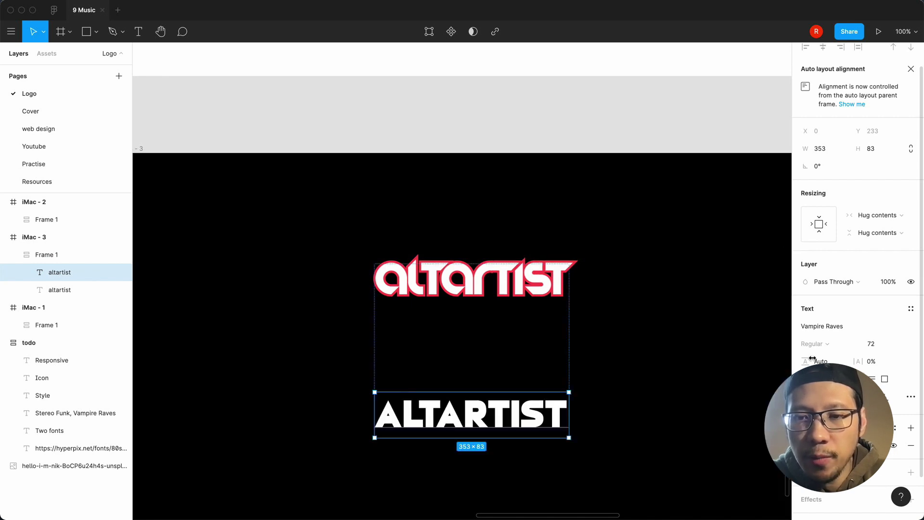
# Step: Add a stroke of weight 4 in color F95555 to the Vampire Raves wordmark in iMac - 3
pyautogui.scroll(-1, 847, 289)
pyautogui.click(910, 425)
pyautogui.write('4')
pyautogui.press('Return')
pyautogui.click(805, 442)
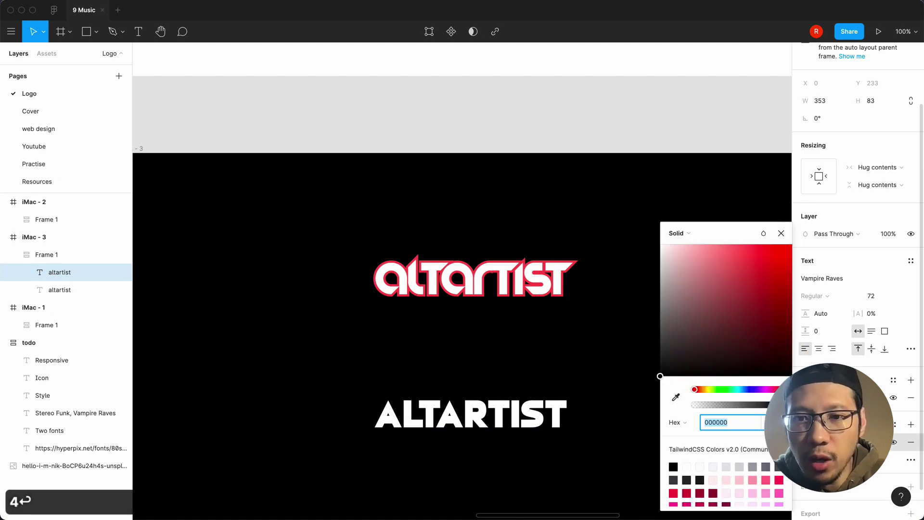
pyautogui.click(747, 247)
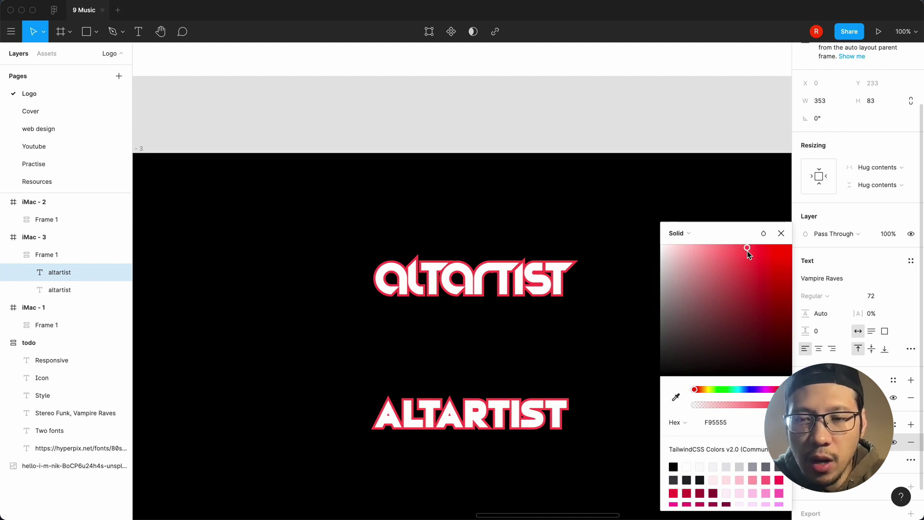
pyautogui.click(781, 235)
pyautogui.click(623, 132)
# Step: Duplicate the black iMac - 3 frame with its two outlined wordmarks by copying and pasting it
pyautogui.press('-')
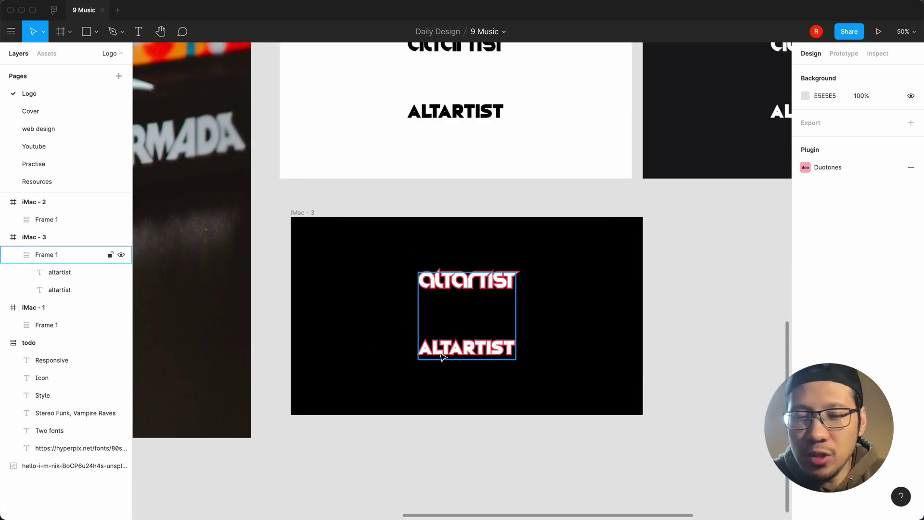
pyautogui.press('=')
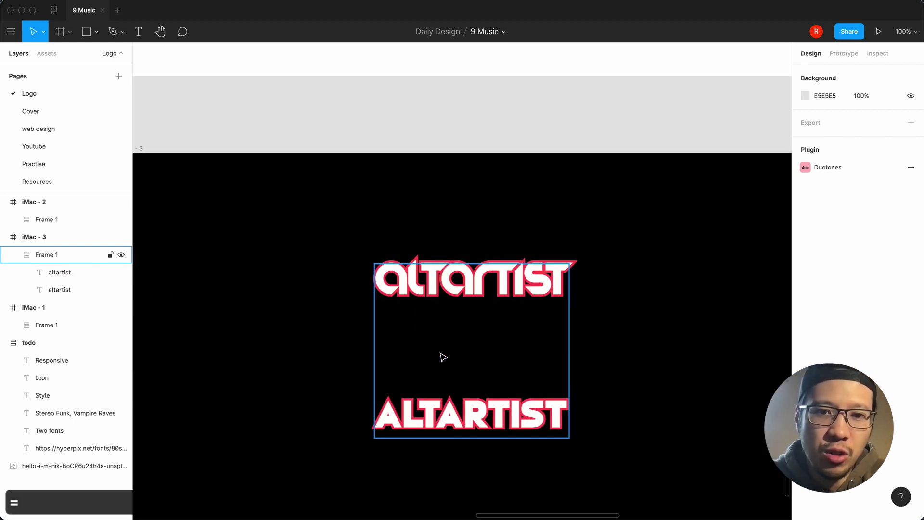
pyautogui.press('-')
pyautogui.hscroll(-10, 444, 357)
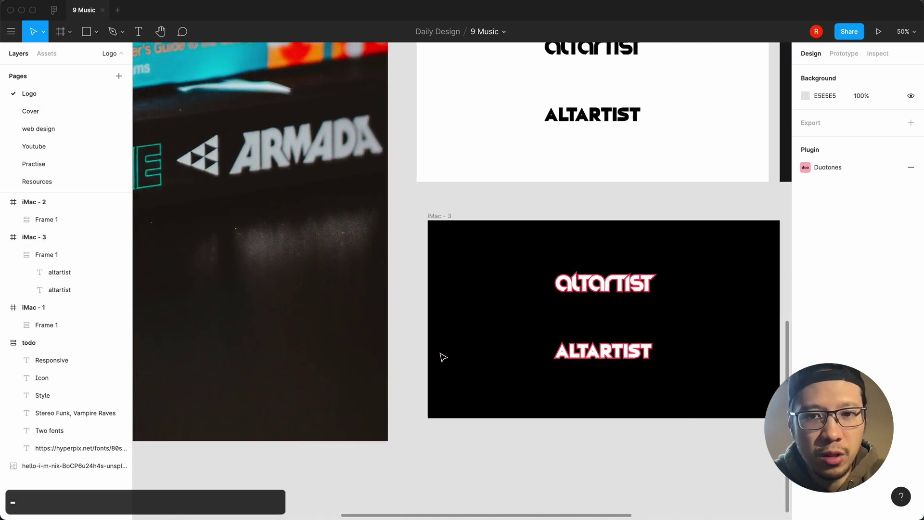
pyautogui.press('-')
pyautogui.click(425, 224)
pyautogui.click(526, 392)
pyautogui.press('=')
pyautogui.hscroll(10, 526, 392)
pyautogui.click(264, 222)
pyautogui.press('super+c')
pyautogui.press('super+v')
pyautogui.click(497, 194)
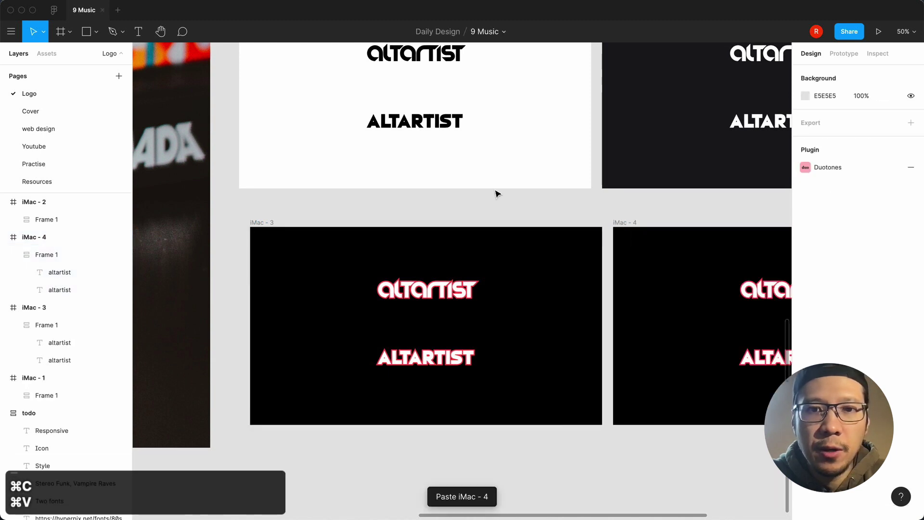
# Step: Align iMac - 3 directly beneath the white frame and iMac - 4 beneath the dark frame at X 2423, Y 1097
pyautogui.hscroll(1, 497, 194)
pyautogui.click(260, 222)
pyautogui.press('super+r')
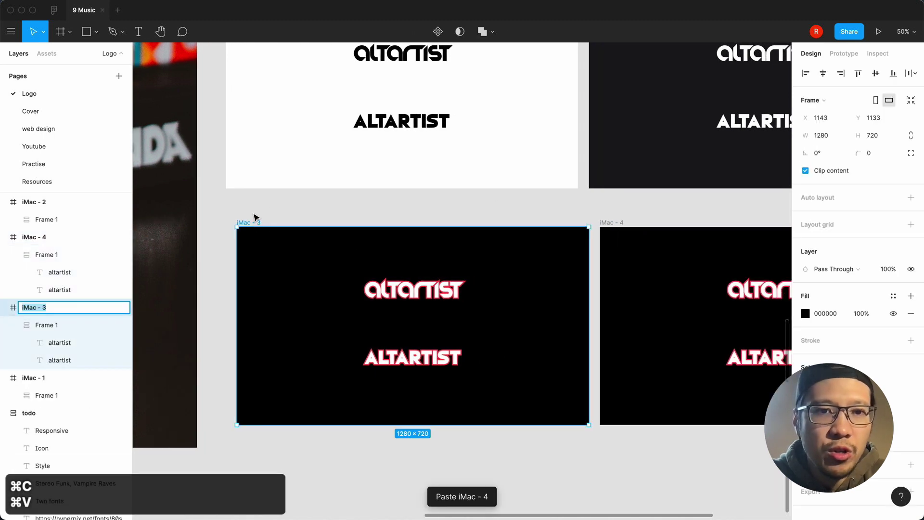
pyautogui.click(253, 215)
pyautogui.moveTo(253, 222); pyautogui.dragTo(244, 215)
pyautogui.click(632, 205)
pyautogui.moveTo(610, 223); pyautogui.dragTo(604, 211)
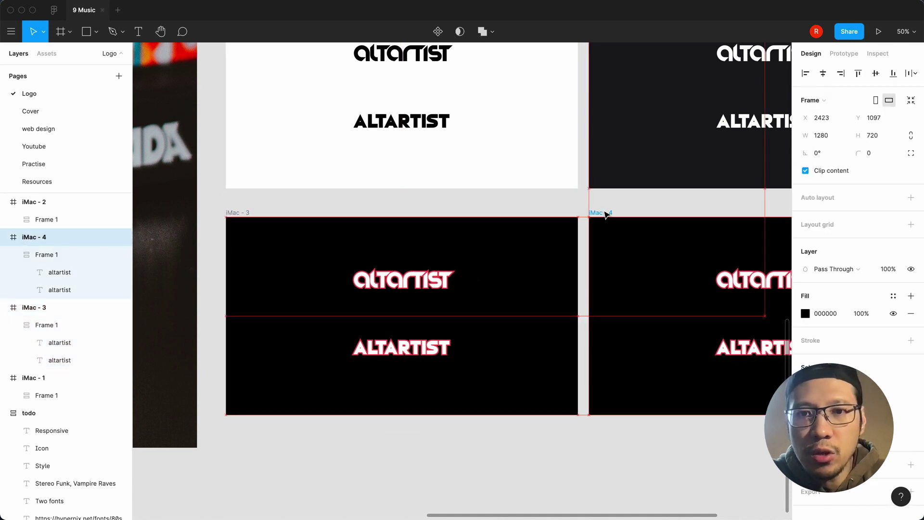
pyautogui.click(550, 212)
# Step: Remove the white fill from the Stereofunk wordmark in the iMac - 4 frame
pyautogui.hscroll(5, 550, 212)
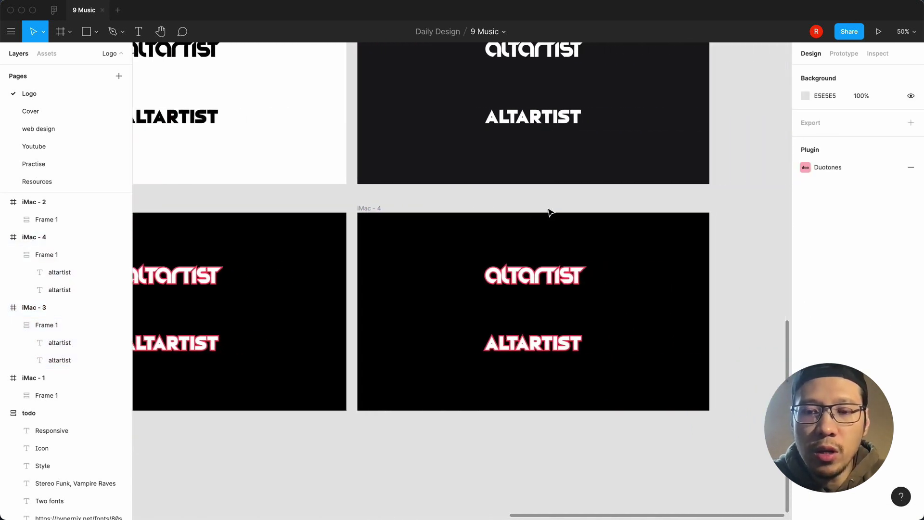
pyautogui.hotkey('shift', '0')
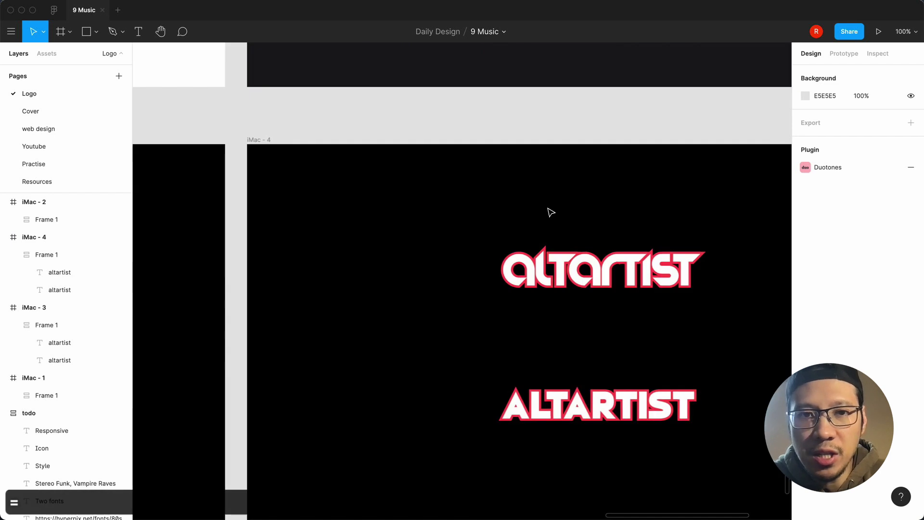
pyautogui.hscroll(5, 551, 212)
pyautogui.scroll(-2, 551, 212)
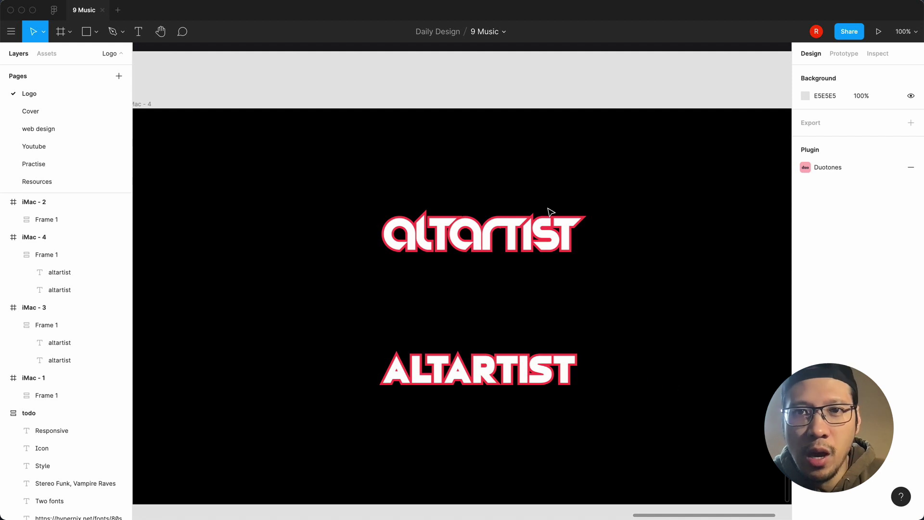
pyautogui.click(492, 365)
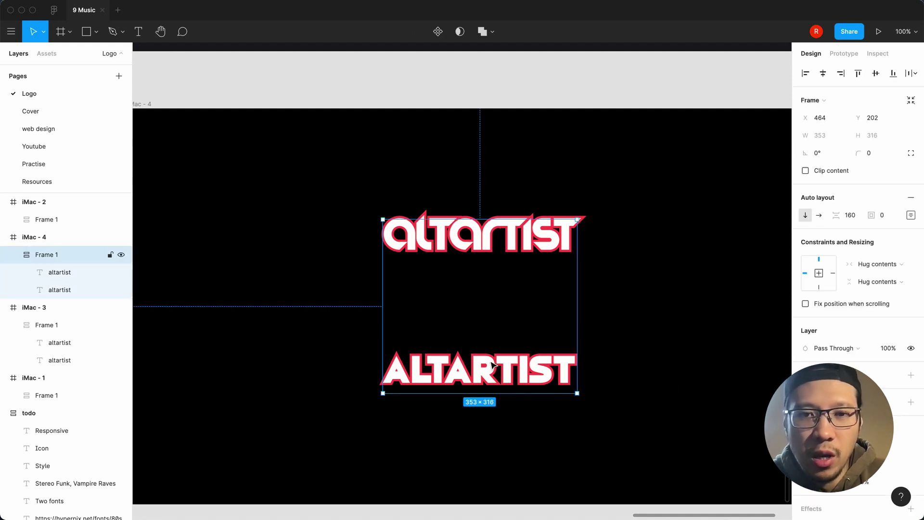
pyautogui.doubleClick(510, 238)
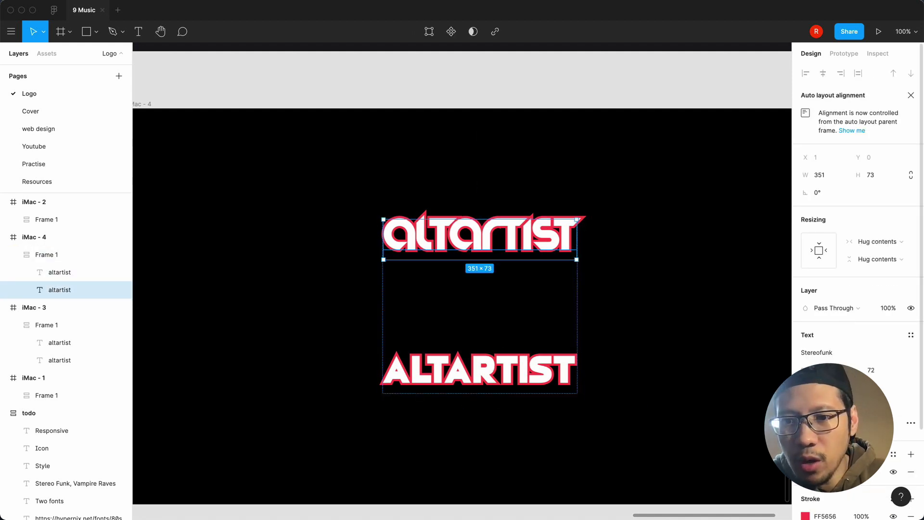
pyautogui.click(910, 472)
pyautogui.scroll(-1, 911, 472)
pyautogui.scroll(-1, 846, 289)
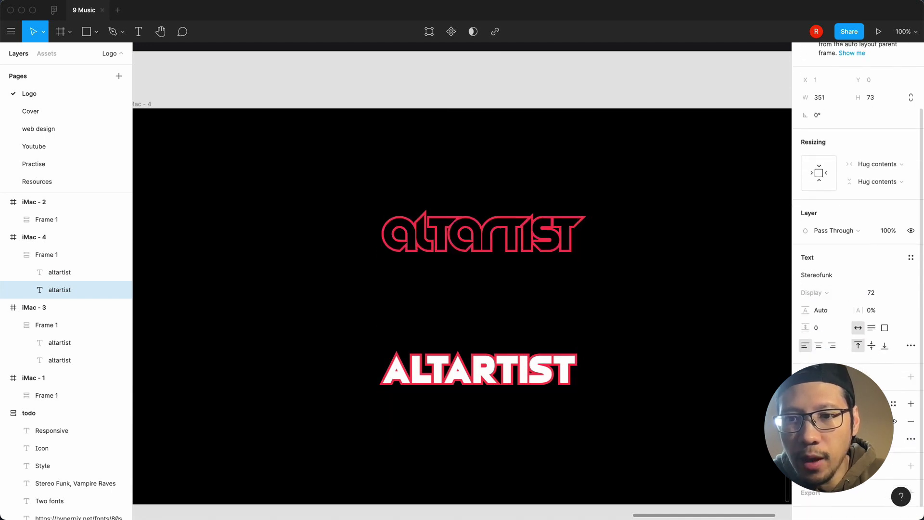
# Step: Change the stroke color of the Stereofunk wordmark in iMac - 4 to cyan 56E1FF and copy the hex value
pyautogui.click(805, 421)
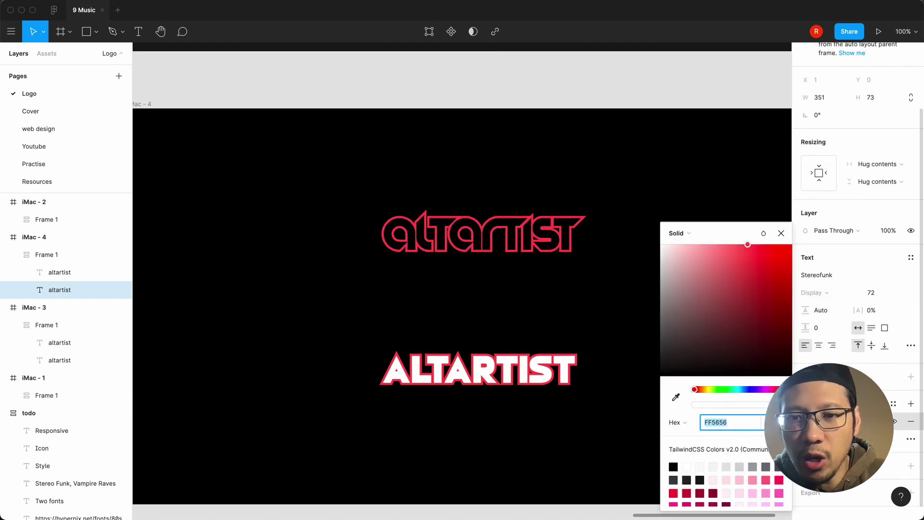
pyautogui.click(740, 389)
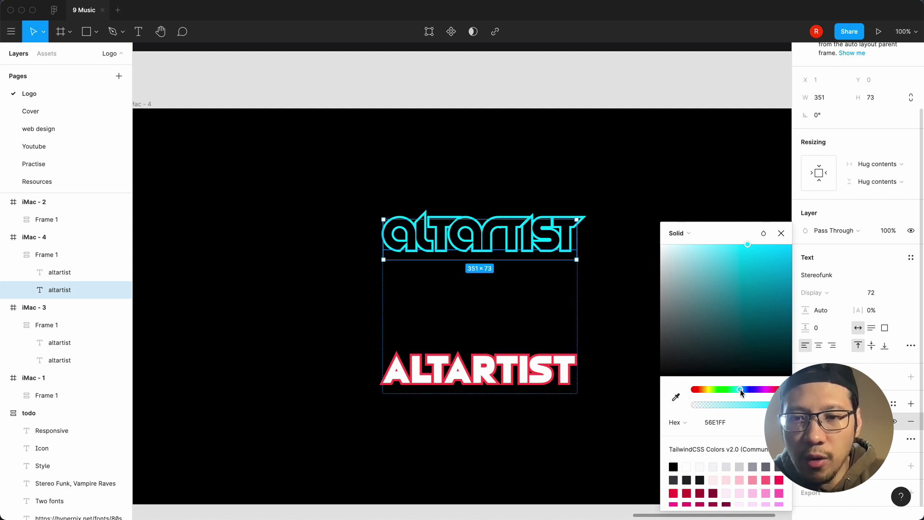
pyautogui.click(714, 425)
pyautogui.press('super+c')
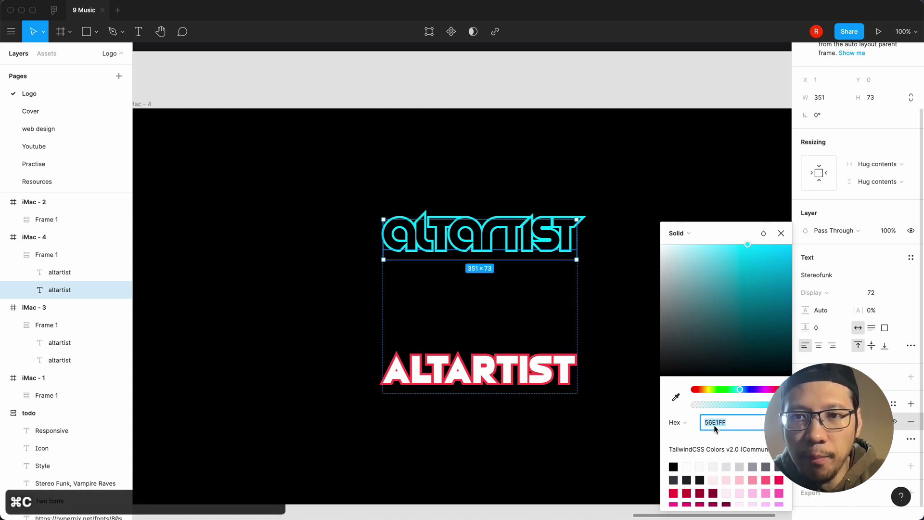
pyautogui.click(782, 234)
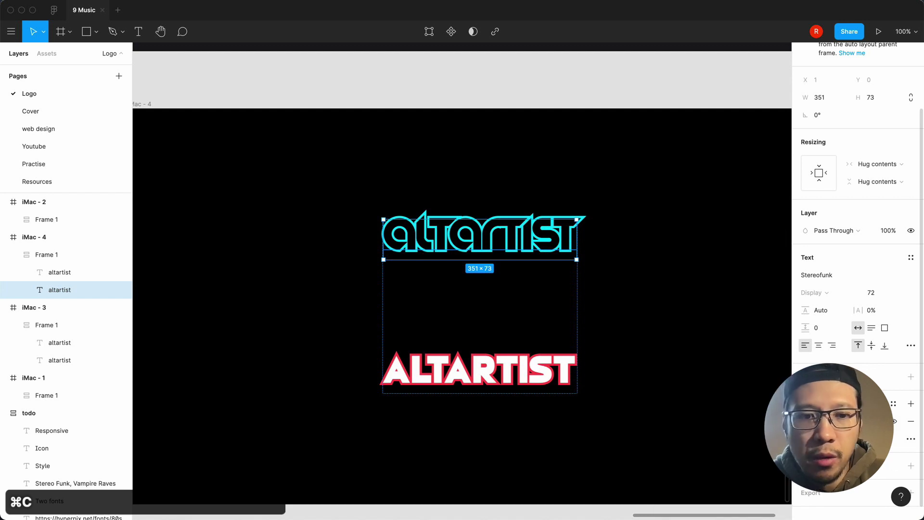
# Step: Set the stroke weight of the cyan Stereofunk wordmark in iMac - 4 to 2
pyautogui.press('Return')
pyautogui.press('Return')
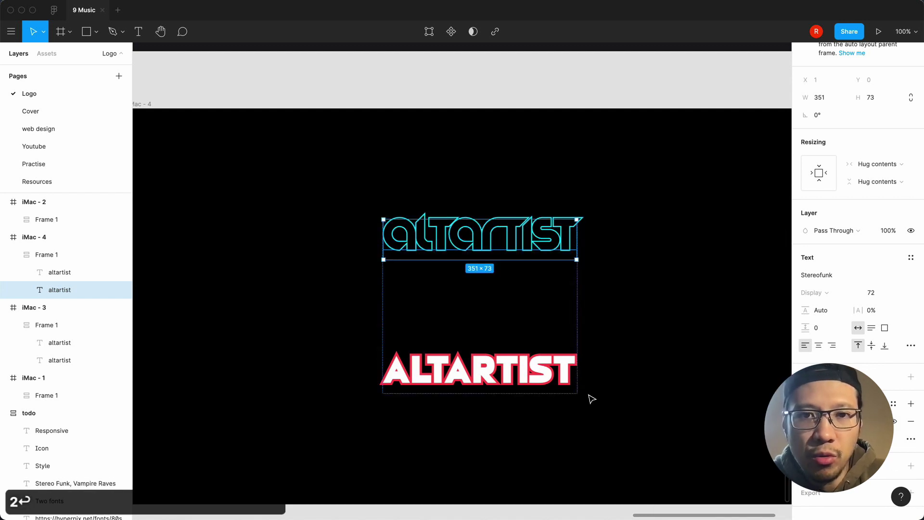
# Step: Set the Vampire Raves wordmark in iMac - 4 to a cyan 56E1FF stroke of weight 2 and remove its white fill
pyautogui.click(565, 385)
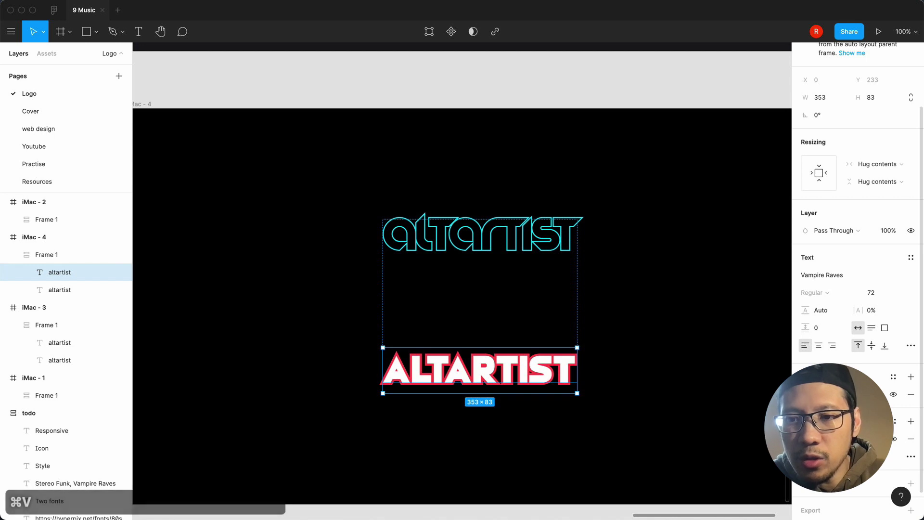
pyautogui.press('super+v')
pyautogui.press('Return')
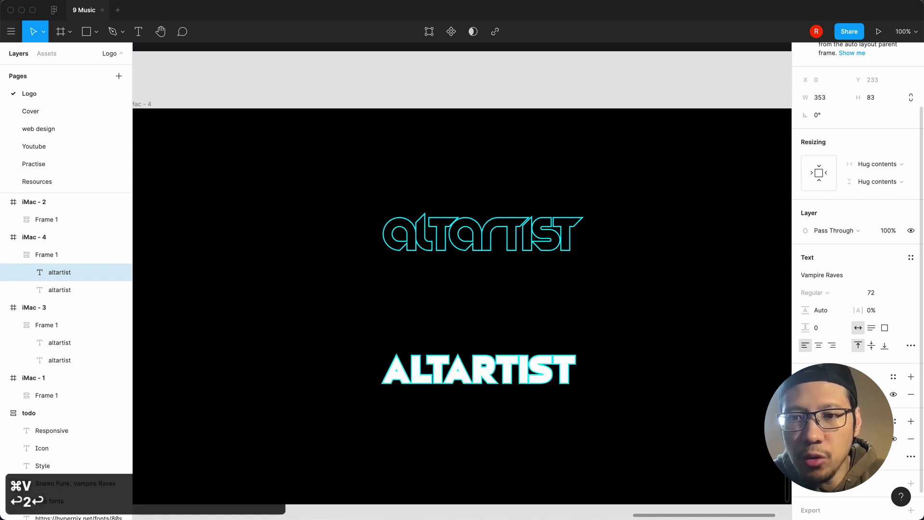
pyautogui.click(911, 394)
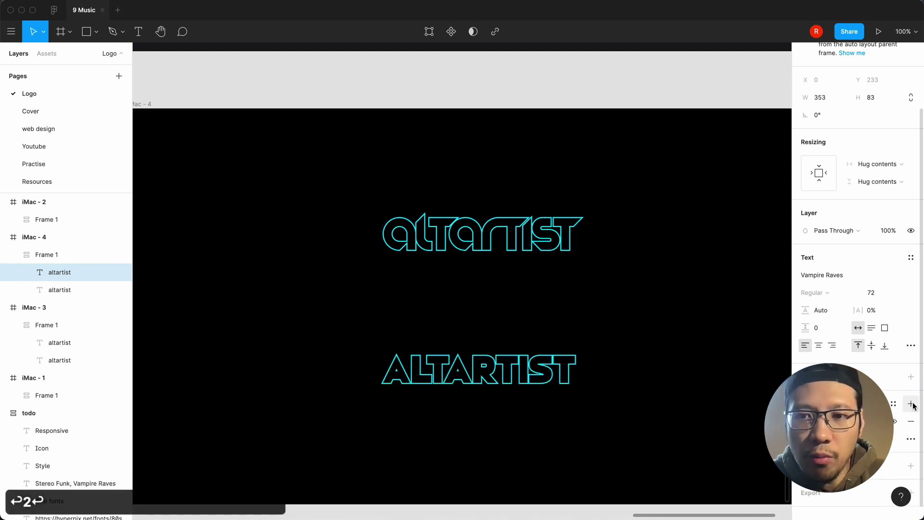
pyautogui.click(664, 406)
# Step: Compare the light, dark, red-outlined and cyan-outlined wordmarks across the four iMac frames and against the reference photo
pyautogui.press('-')
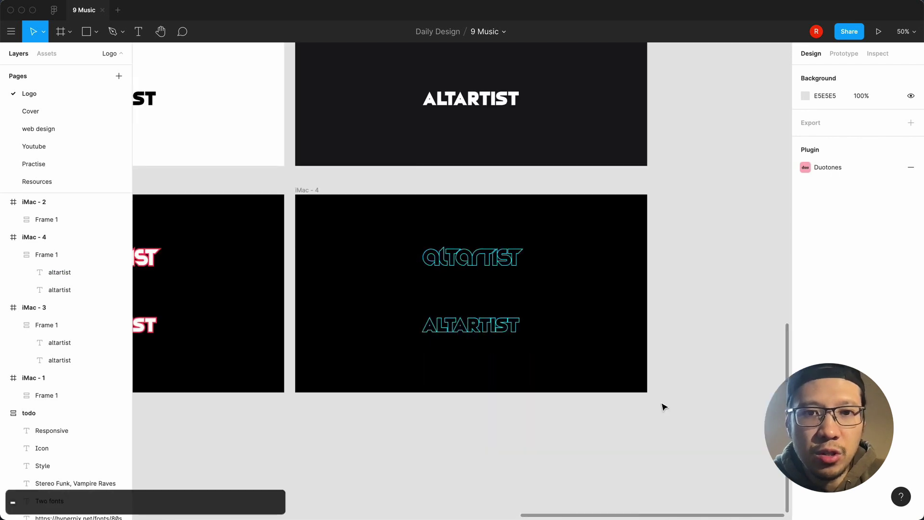
pyautogui.hscroll(-15, 664, 406)
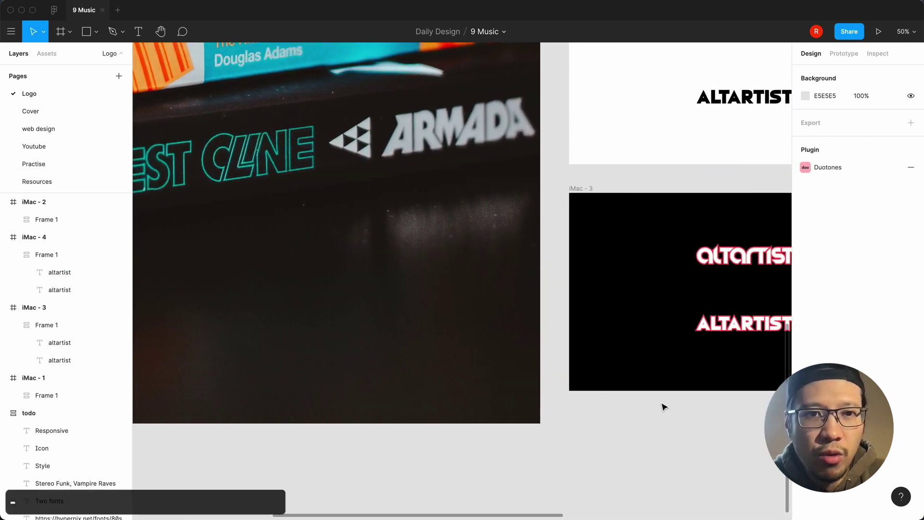
pyautogui.hscroll(10, 664, 406)
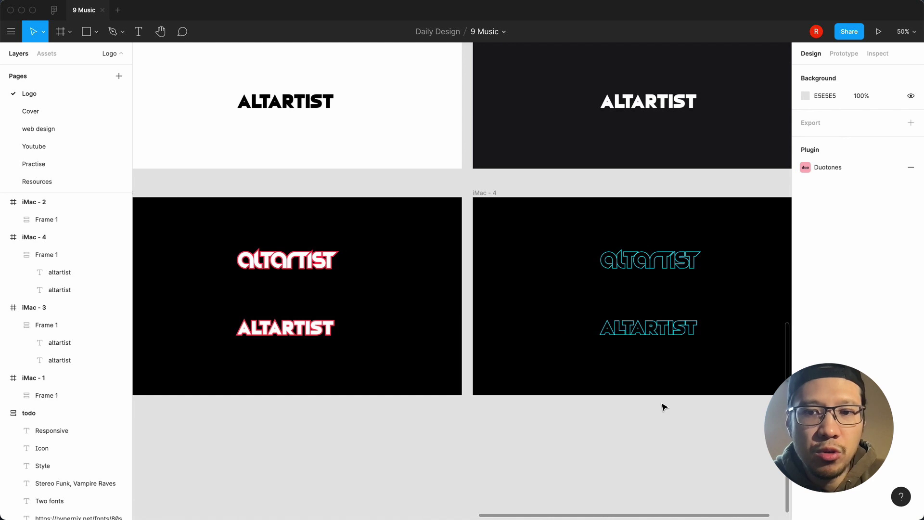
pyautogui.press('-')
pyautogui.scroll(3, 663, 407)
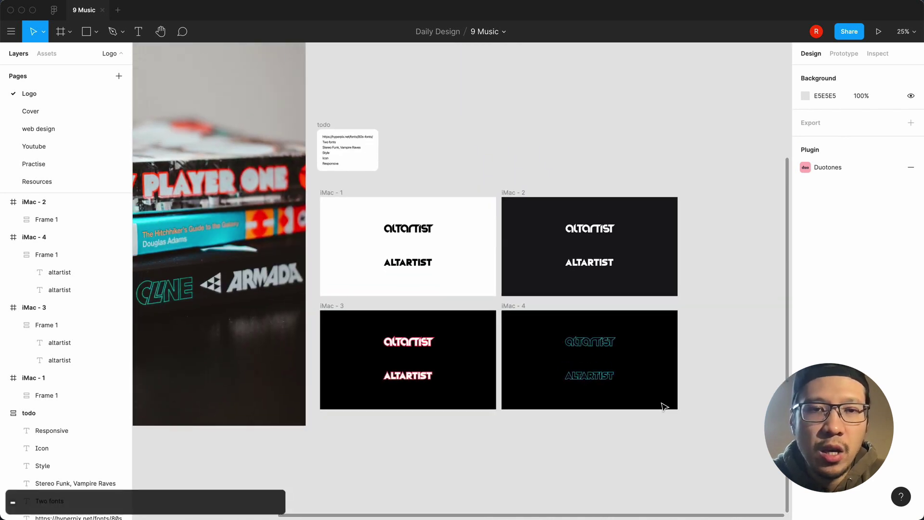
pyautogui.press('+')
pyautogui.scroll(3, 663, 407)
pyautogui.hscroll(-2, 663, 407)
pyautogui.scroll(-4, 663, 407)
pyautogui.hscroll(4, 663, 407)
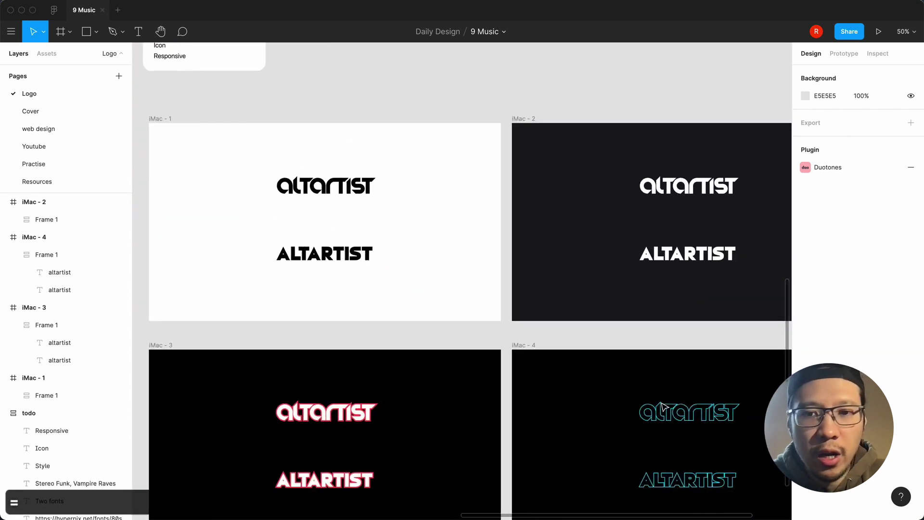
pyautogui.scroll(-4, 663, 407)
pyautogui.hscroll(4, 663, 406)
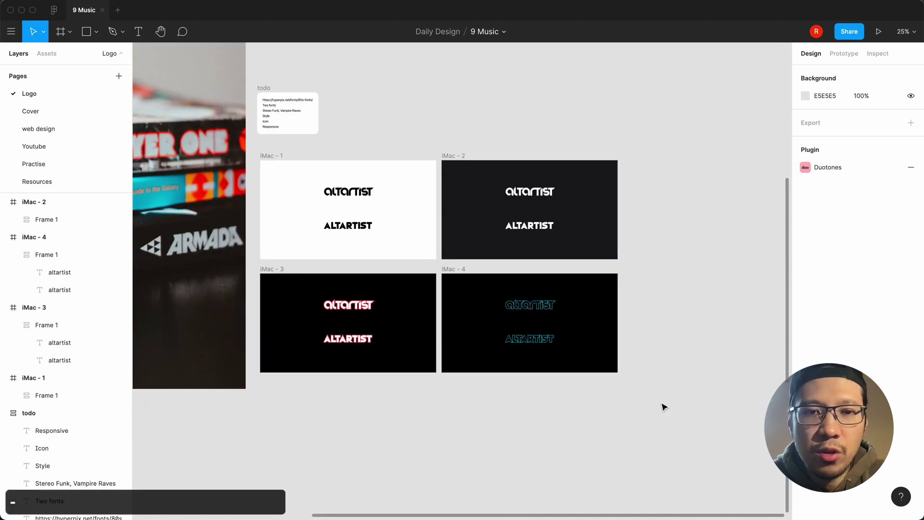
pyautogui.press('+')
pyautogui.scroll(-3, 665, 406)
pyautogui.hscroll(-2, 665, 407)
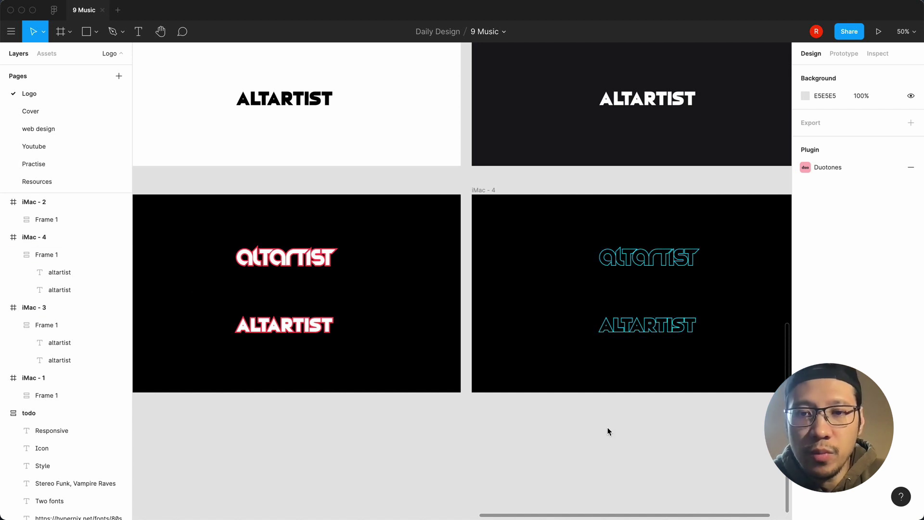
pyautogui.scroll(3, 608, 428)
pyautogui.hscroll(1, 608, 428)
pyautogui.scroll(4, 607, 431)
pyautogui.hscroll(2, 607, 431)
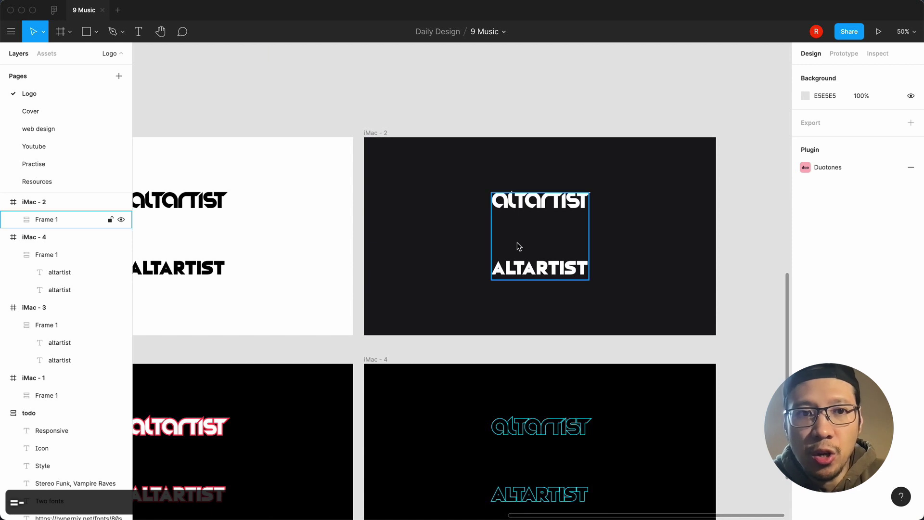
# Step: Duplicate the dark iMac - 2 frame so the copy sits directly beside it
pyautogui.hscroll(-4, 381, 284)
pyautogui.hscroll(3, 610, 283)
pyautogui.click(374, 136)
pyautogui.press('super+c')
pyautogui.press('super+v')
pyautogui.click(457, 119)
pyautogui.hscroll(8, 457, 119)
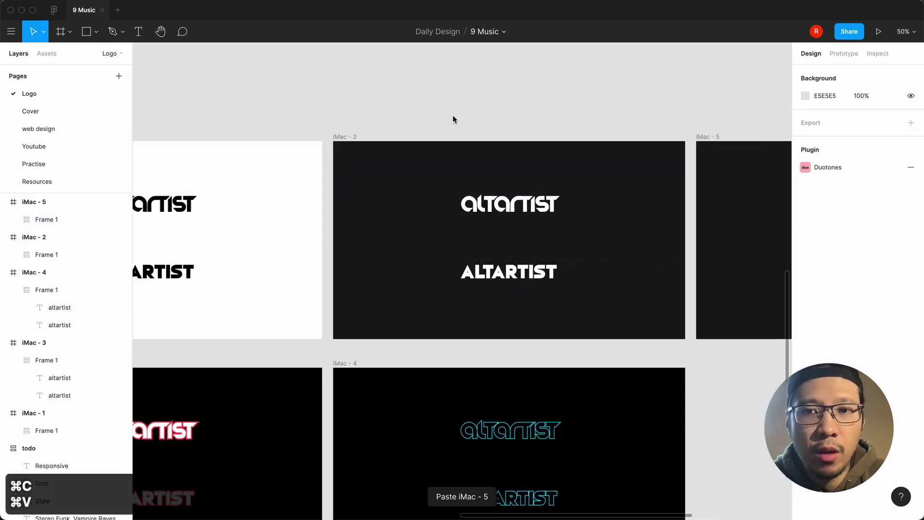
# Step: Copy the first letter of the Vampire Raves wordmark in iMac - 5 as separate text at X 334, Y 435
pyautogui.click(452, 273)
pyautogui.click(452, 273)
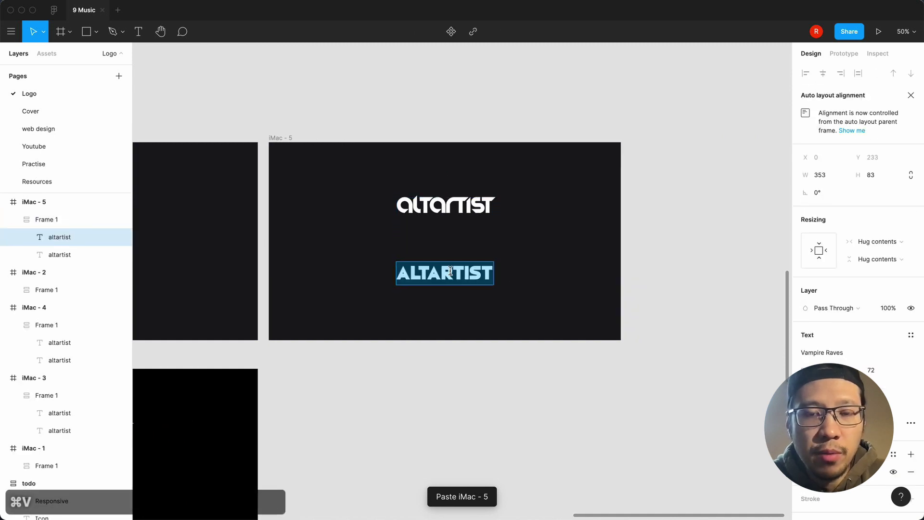
pyautogui.doubleClick(415, 272)
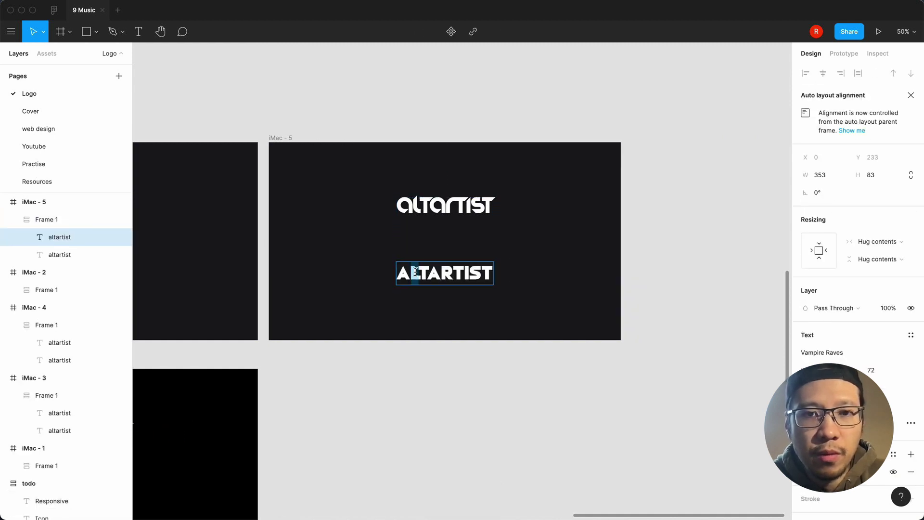
pyautogui.hotkey('shift', 'Left')
pyautogui.press('super+c')
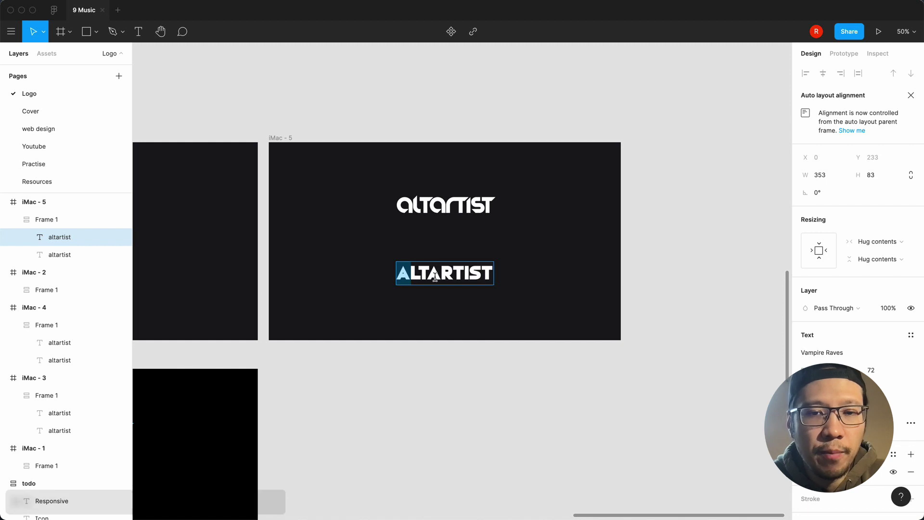
pyautogui.press('Escape')
pyautogui.press('super+v')
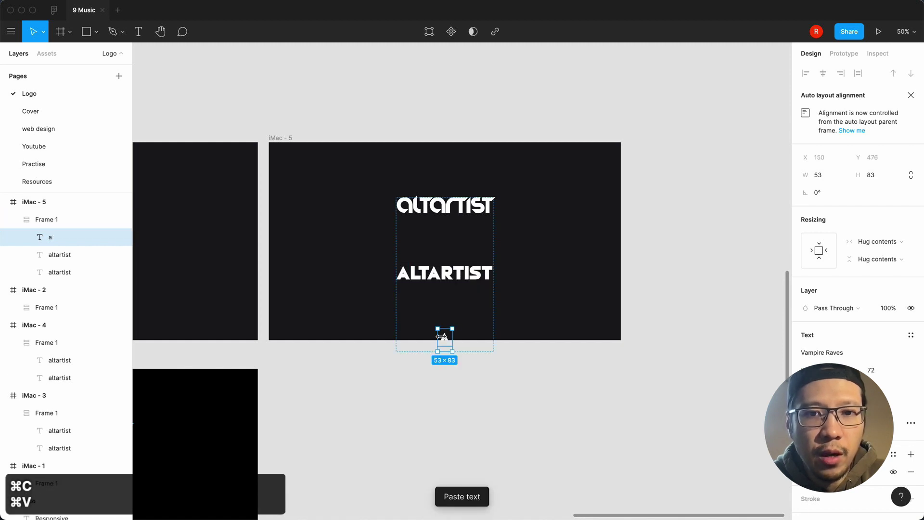
pyautogui.moveTo(446, 342); pyautogui.dragTo(369, 275)
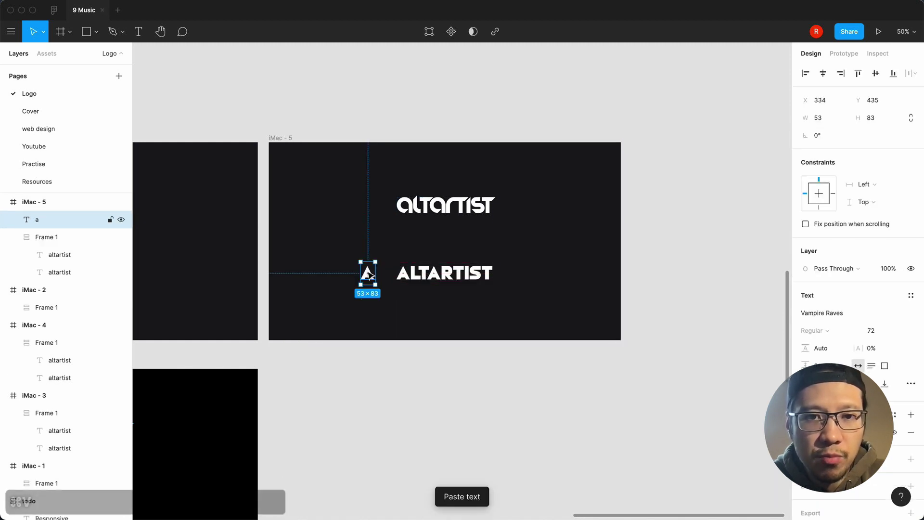
# Step: Copy the first letter of the Stereofunk wordmark in iMac - 5 as separate text at X 328, Y 202
pyautogui.press('Escape')
pyautogui.doubleClick(412, 215)
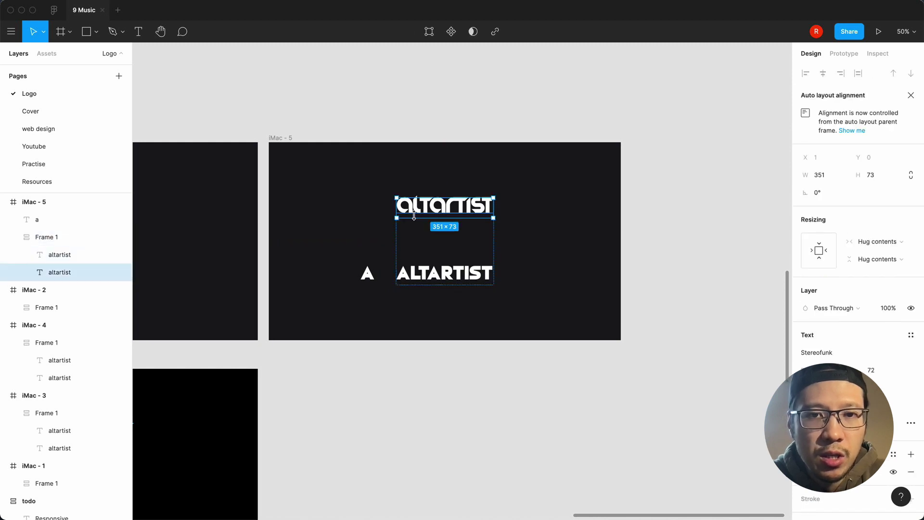
pyautogui.doubleClick(414, 216)
pyautogui.moveTo(415, 207); pyautogui.dragTo(376, 207)
pyautogui.press('cmd+c')
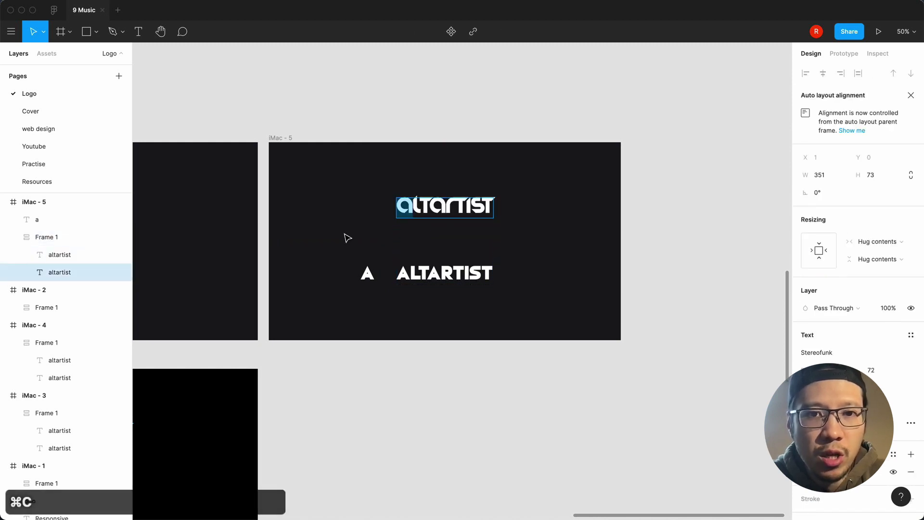
pyautogui.click(346, 238)
pyautogui.press('cmd+v')
pyautogui.moveTo(462, 272); pyautogui.dragTo(356, 196)
pyautogui.click(327, 238)
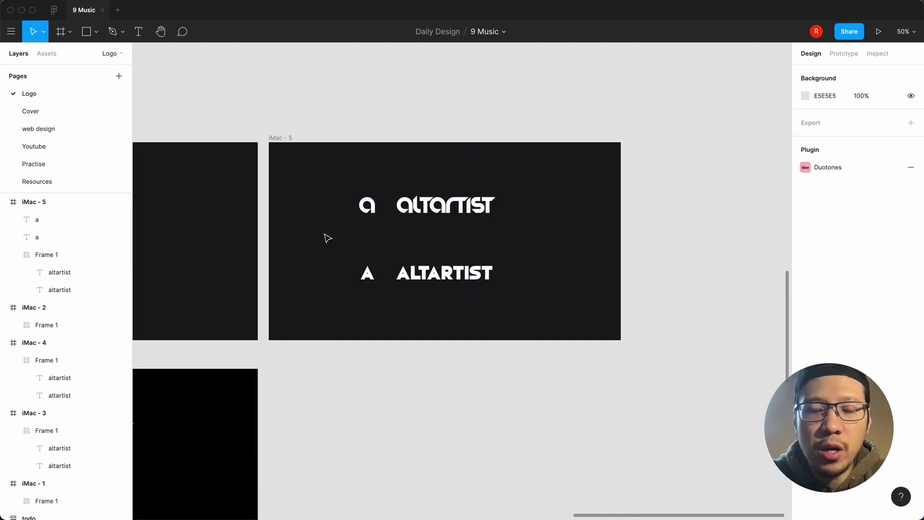
pyautogui.hotkey('shift', '0')
pyautogui.hscroll(-5, 326, 237)
pyautogui.click(375, 158)
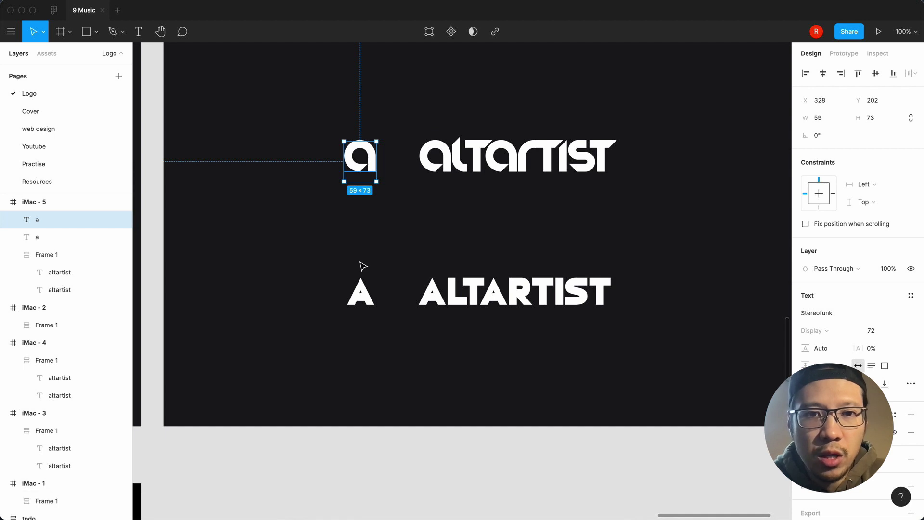
pyautogui.click(361, 353)
pyautogui.click(369, 174)
pyautogui.click(350, 230)
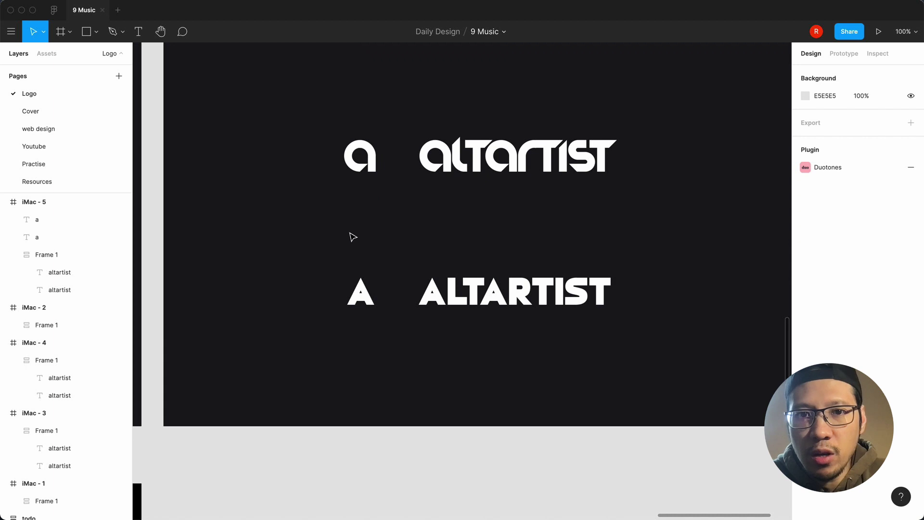
# Step: Remove auto layout from the frame holding the two wordmarks in iMac - 5
pyautogui.click(490, 167)
pyautogui.rightClick(488, 166)
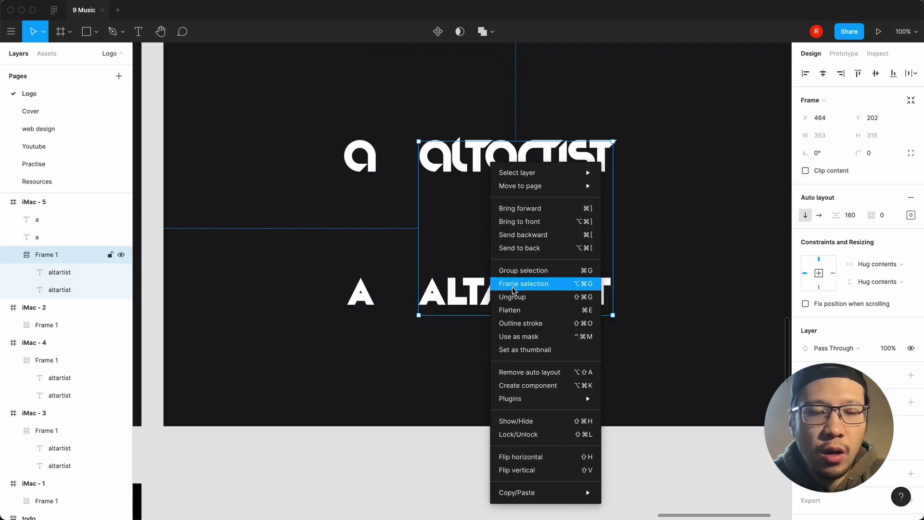
pyautogui.click(569, 91)
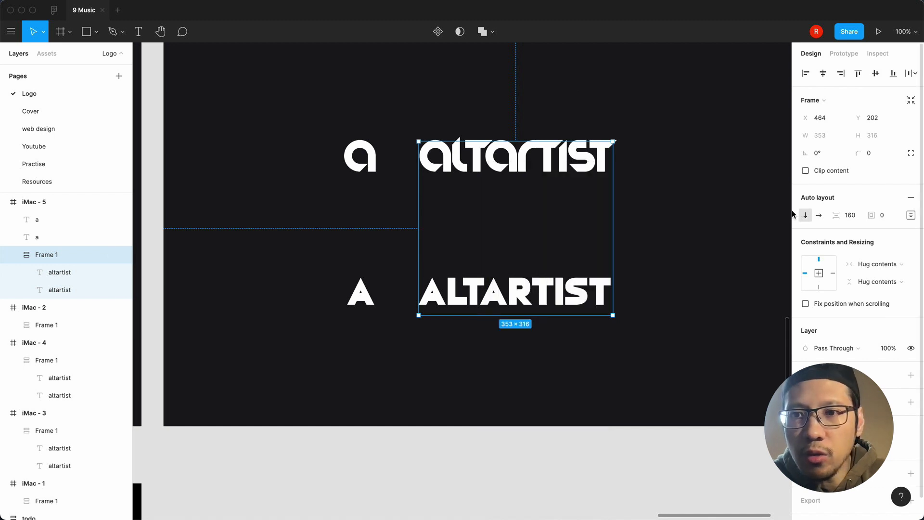
pyautogui.click(909, 198)
pyautogui.press('Escape')
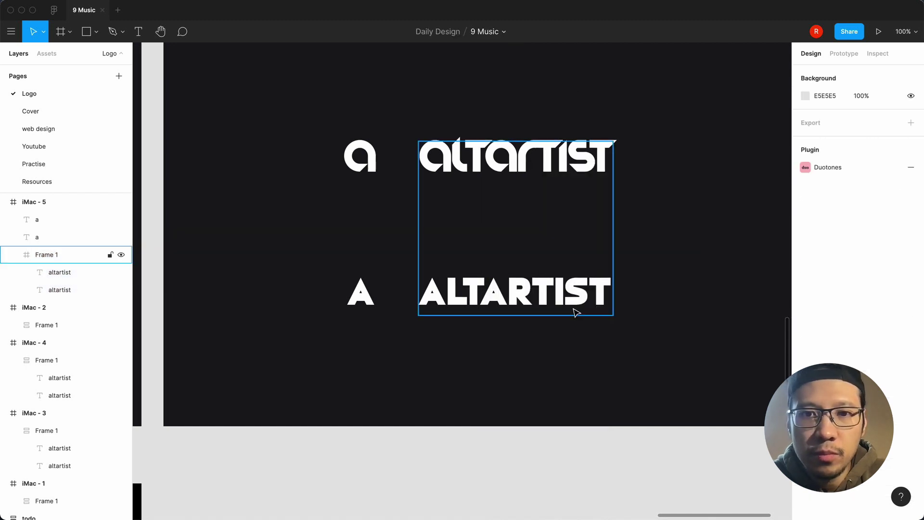
# Step: Move both wordmarks out of Frame 1 directly into iMac - 5 and delete the emptied Frame 1
pyautogui.click(576, 312)
pyautogui.doubleClick(586, 304)
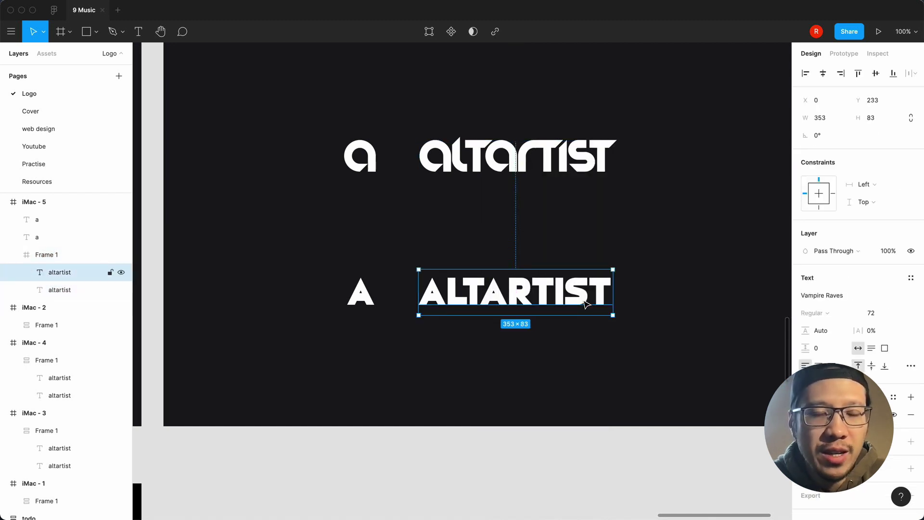
pyautogui.press('super+x')
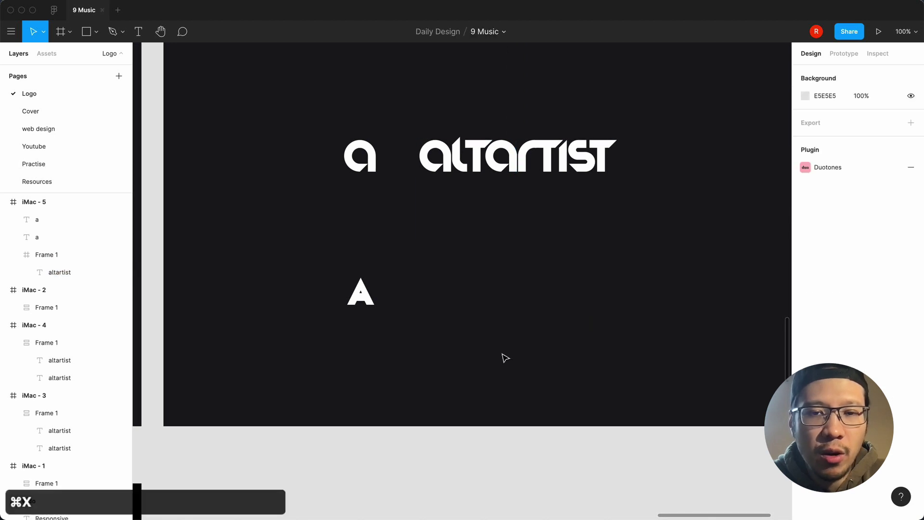
pyautogui.press('super+v')
pyautogui.click(63, 274)
pyautogui.moveTo(59, 290); pyautogui.dragTo(49, 274)
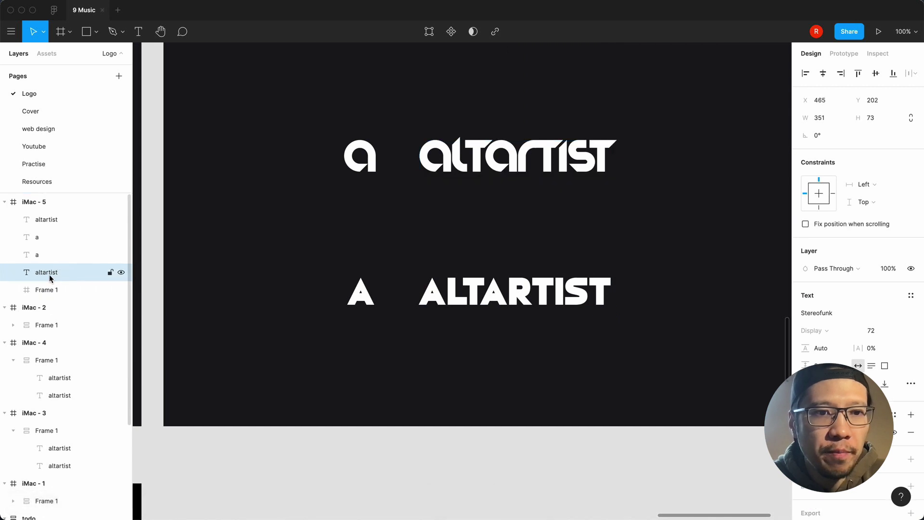
pyautogui.click(35, 295)
pyautogui.press('BackSpace')
# Step: Combine the Vampire Raves letter and wordmark in iMac - 5 into a horizontal auto layout with 16 spacing
pyautogui.click(489, 298)
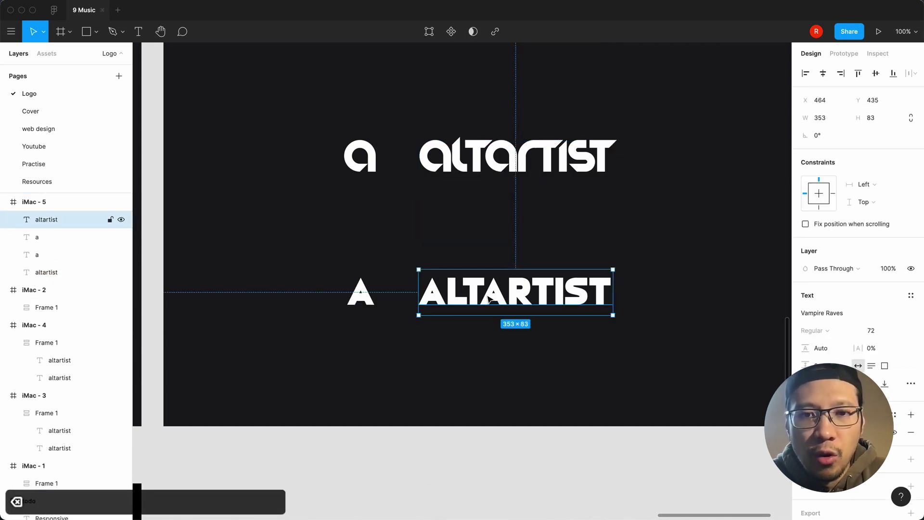
pyautogui.click(433, 346)
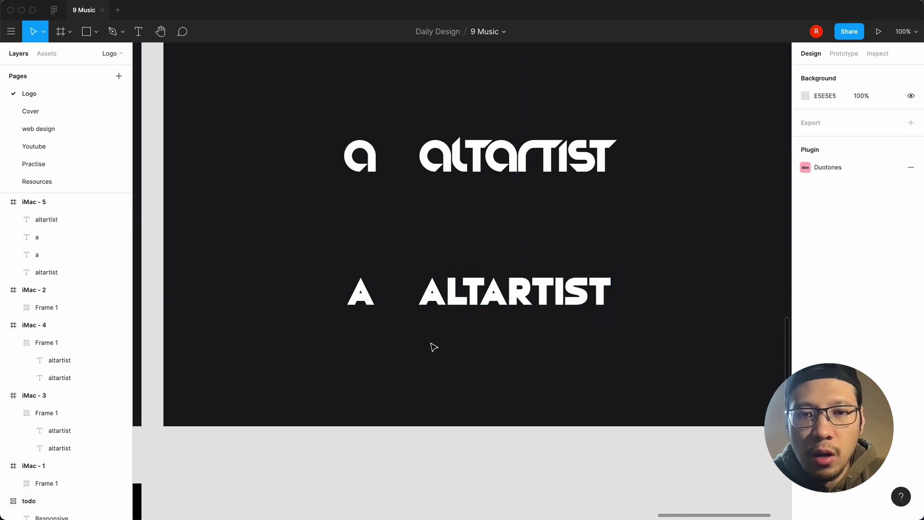
pyautogui.click(464, 305)
pyautogui.keyDown('shift'); pyautogui.click(368, 302); pyautogui.keyUp('shift')
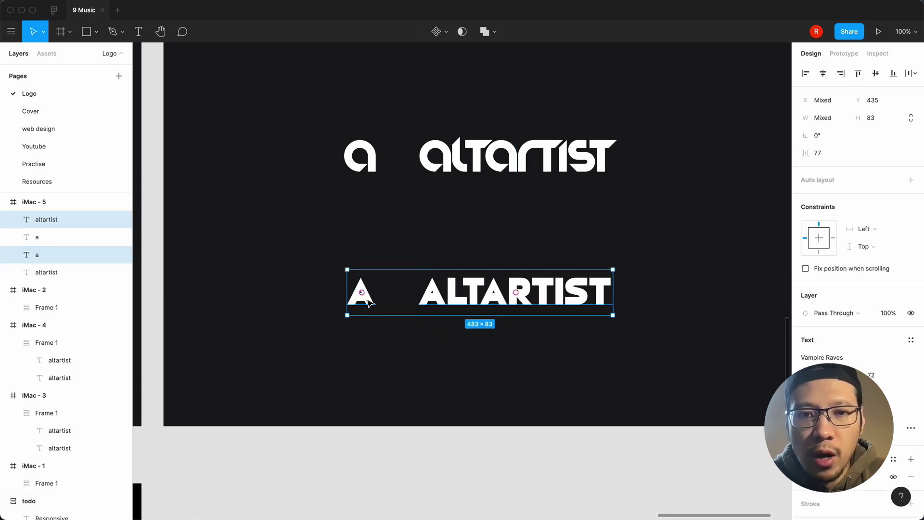
pyautogui.hotkey('shift', 'a')
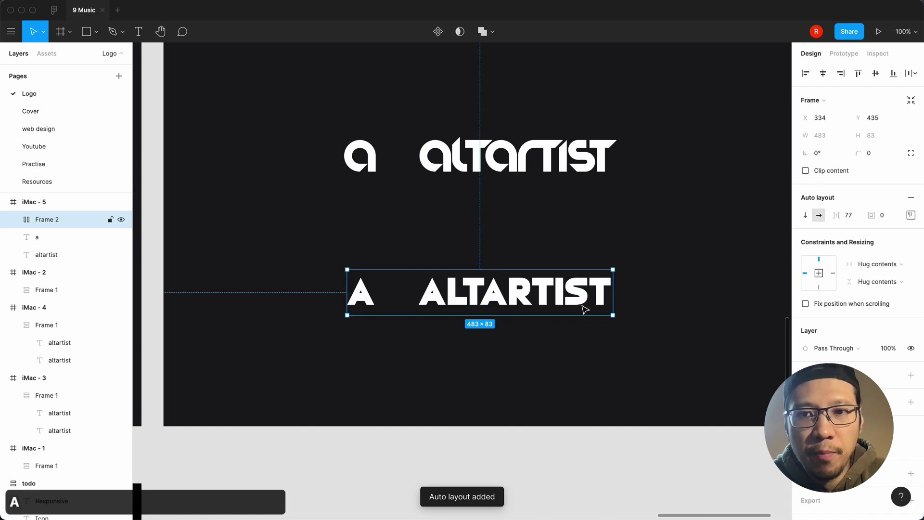
pyautogui.click(856, 222)
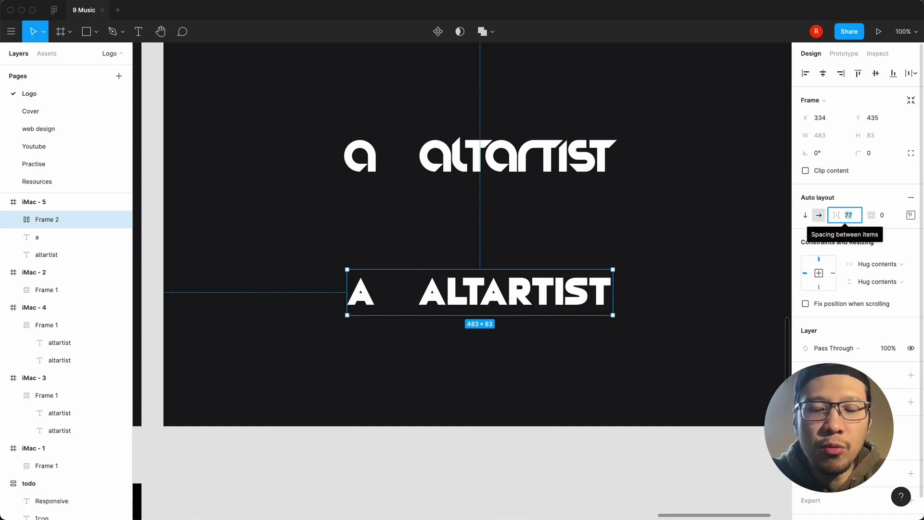
pyautogui.write('16')
pyautogui.press('Return')
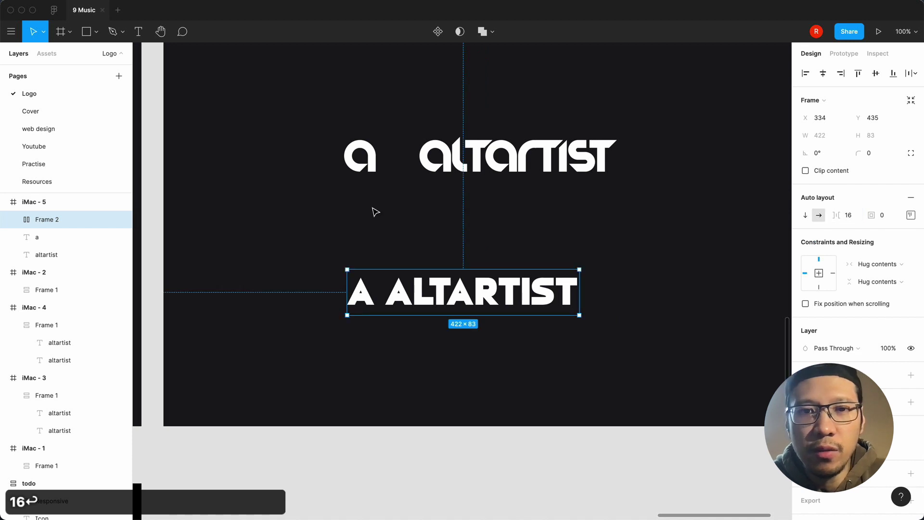
# Step: Combine the Stereofunk letter and wordmark in iMac - 5 into a horizontal auto layout with 16 spacing
pyautogui.click(375, 212)
pyautogui.click(38, 237)
pyautogui.keyDown('shift'); pyautogui.click(46, 255); pyautogui.keyUp('shift')
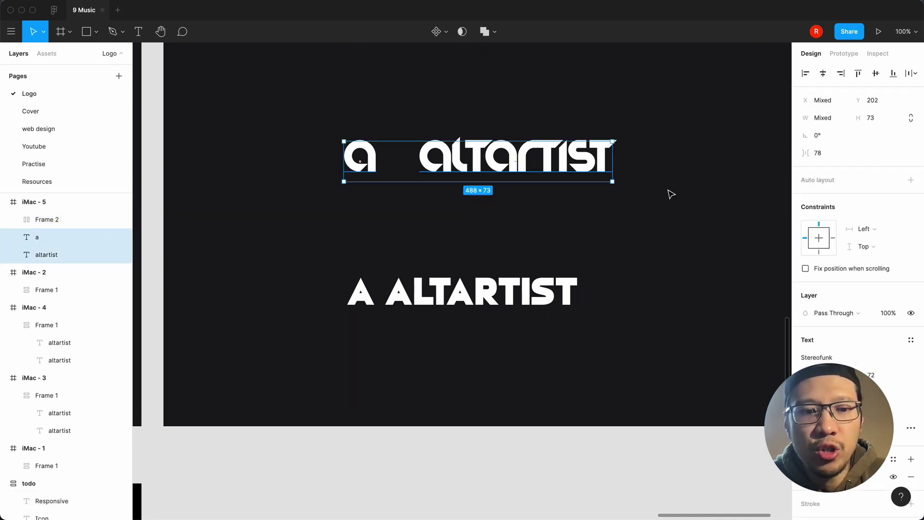
pyautogui.hotkey('shift', 'a')
pyautogui.click(854, 221)
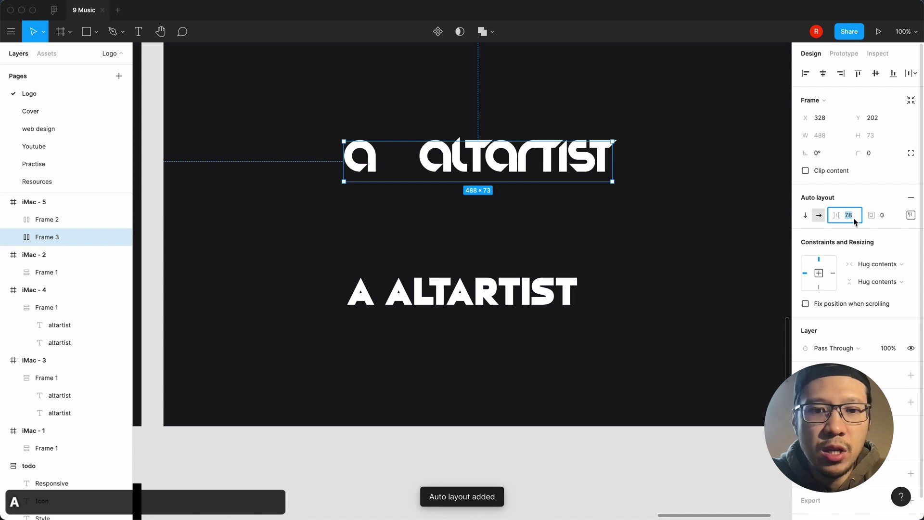
pyautogui.write('16')
pyautogui.press('Return')
pyautogui.click(570, 223)
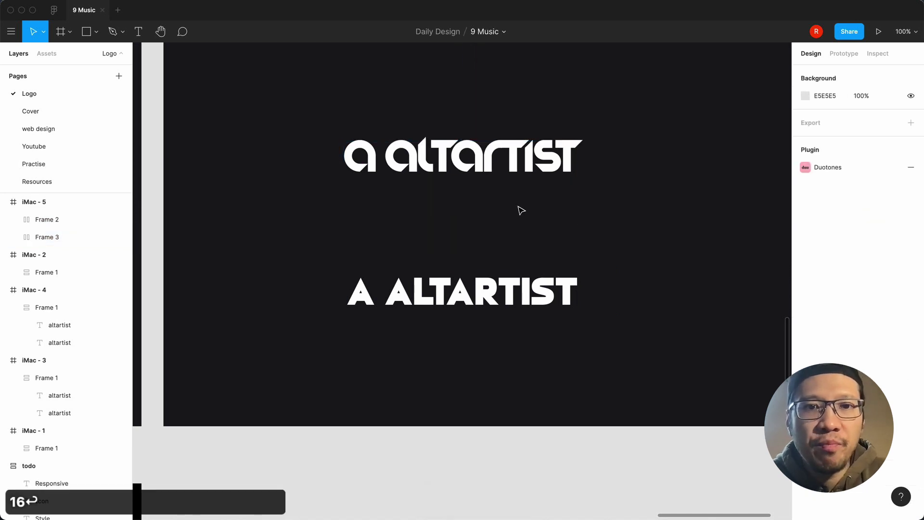
# Step: Duplicate both letter-and-wordmark logos in iMac - 5 and arrange the originals and copies side by side in two columns
pyautogui.click(508, 174)
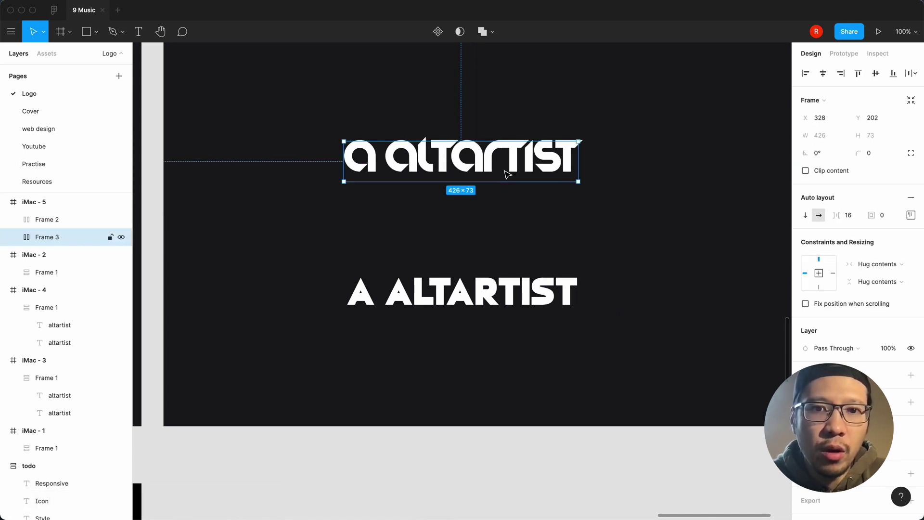
pyautogui.click(514, 207)
pyautogui.press('-')
pyautogui.click(487, 225)
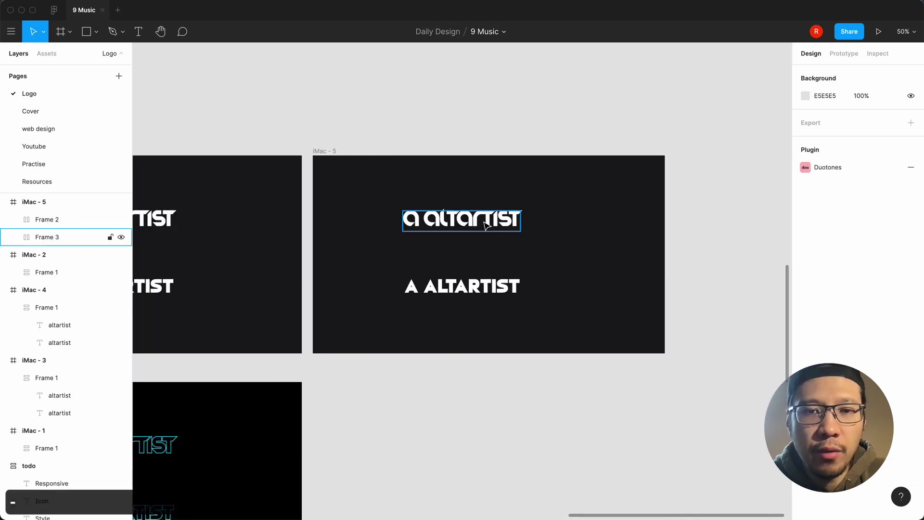
pyautogui.keyDown('shift'); pyautogui.click(444, 285); pyautogui.keyUp('shift')
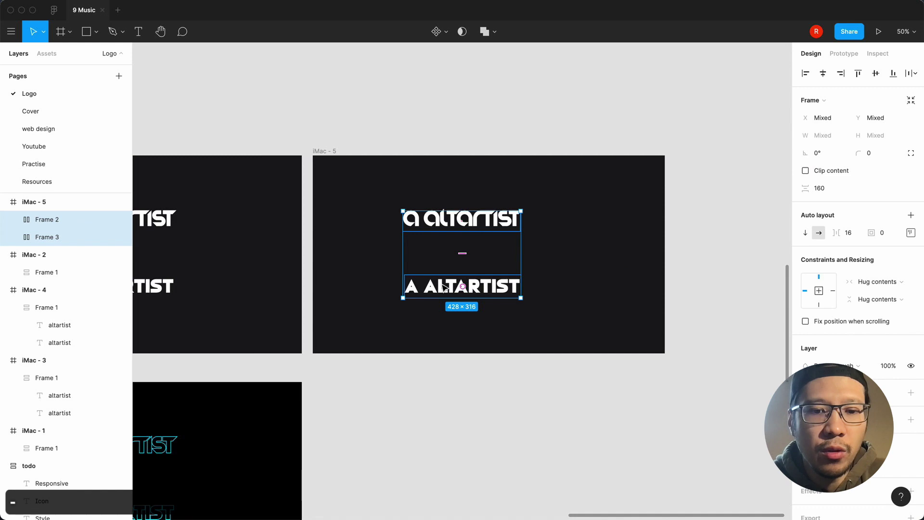
pyautogui.press('super+c')
pyautogui.press('super+v')
pyautogui.moveTo(405, 222); pyautogui.dragTo(532, 237)
pyautogui.click(462, 351)
pyautogui.hotkey('shift', '0')
pyautogui.hscroll(3, 462, 349)
pyautogui.scroll(1, 462, 349)
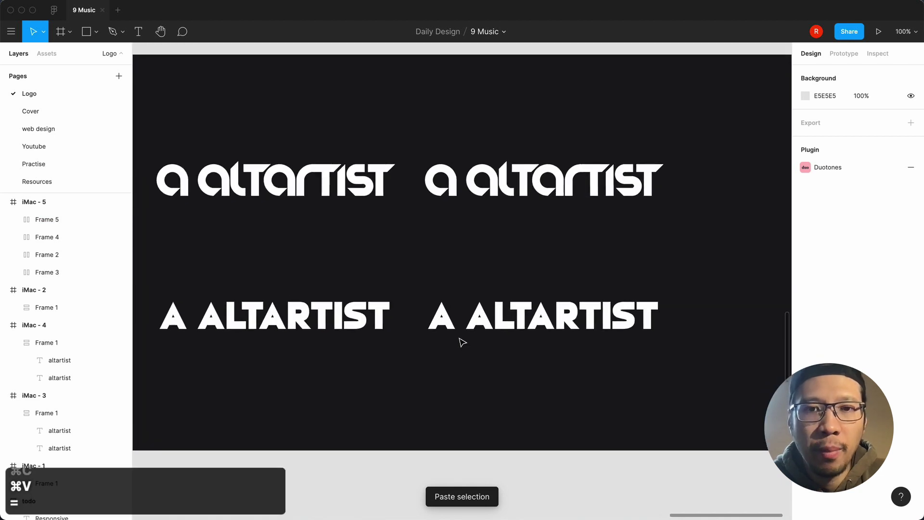
# Step: Set the font size of the copied Stereofunk wordmark and its separate letter in iMac - 5 to 24
pyautogui.click(538, 186)
pyautogui.click(538, 185)
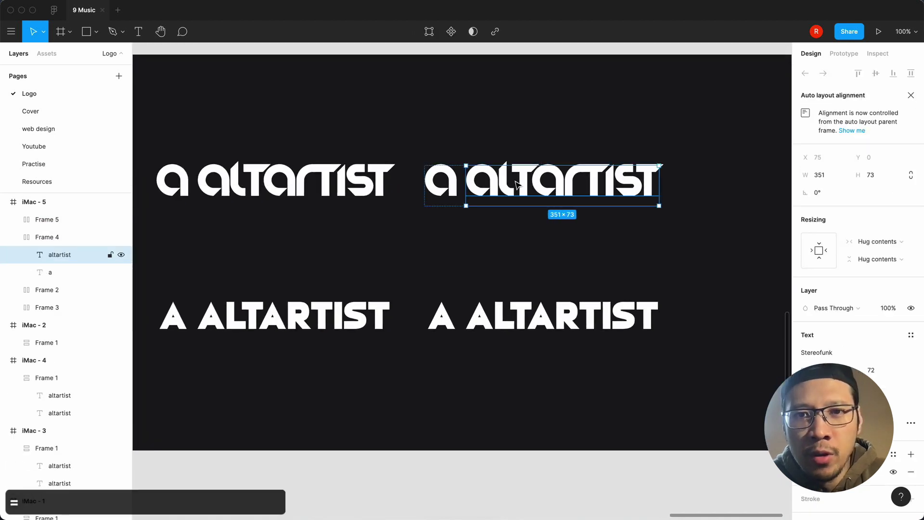
pyautogui.click(898, 372)
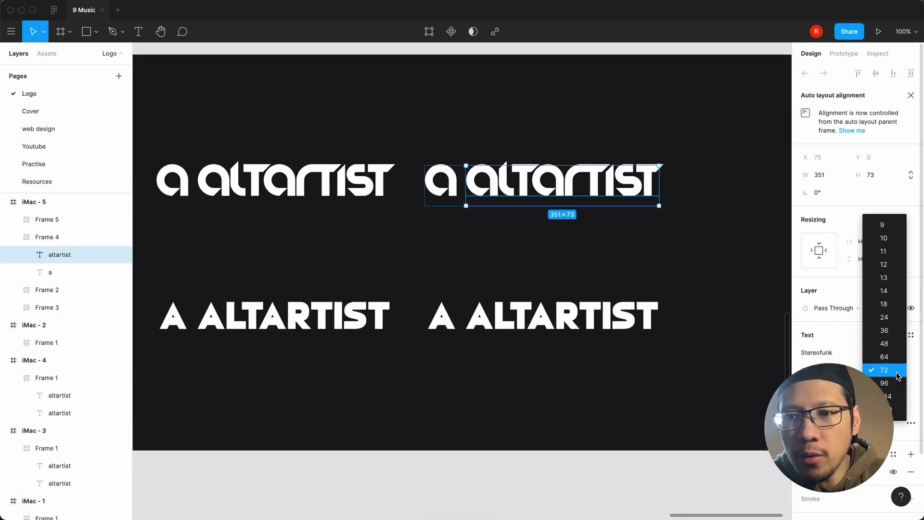
pyautogui.click(884, 317)
pyautogui.click(58, 272)
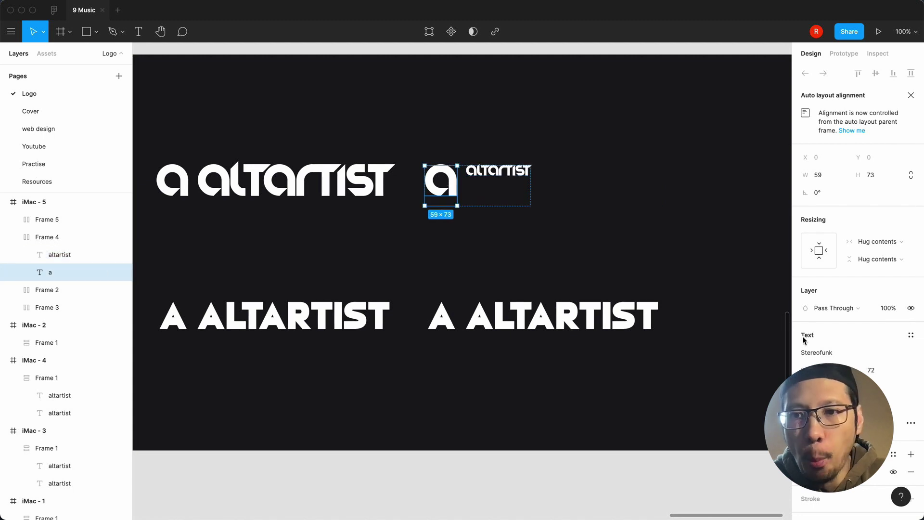
pyautogui.click(897, 371)
pyautogui.click(893, 325)
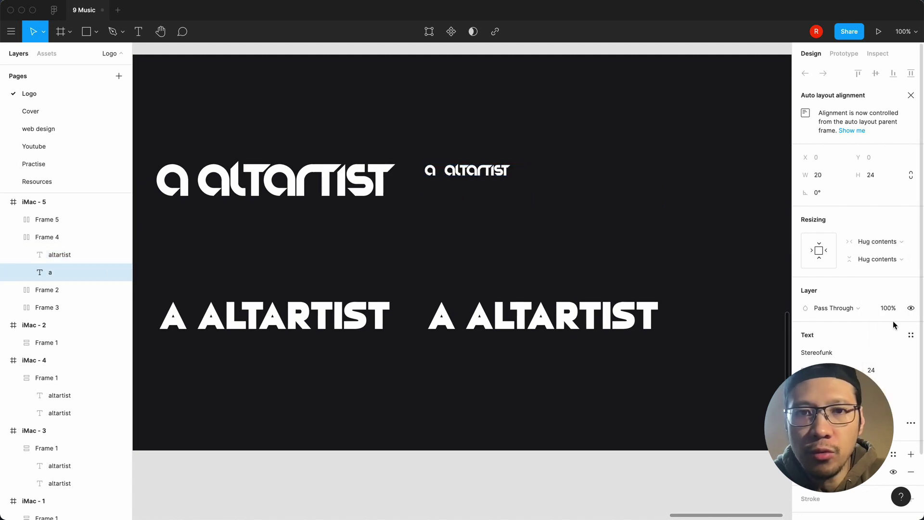
pyautogui.click(543, 243)
# Step: Set the font size of the copied Vampire Raves wordmark and its separate letter in iMac - 5 to 24
pyautogui.click(530, 318)
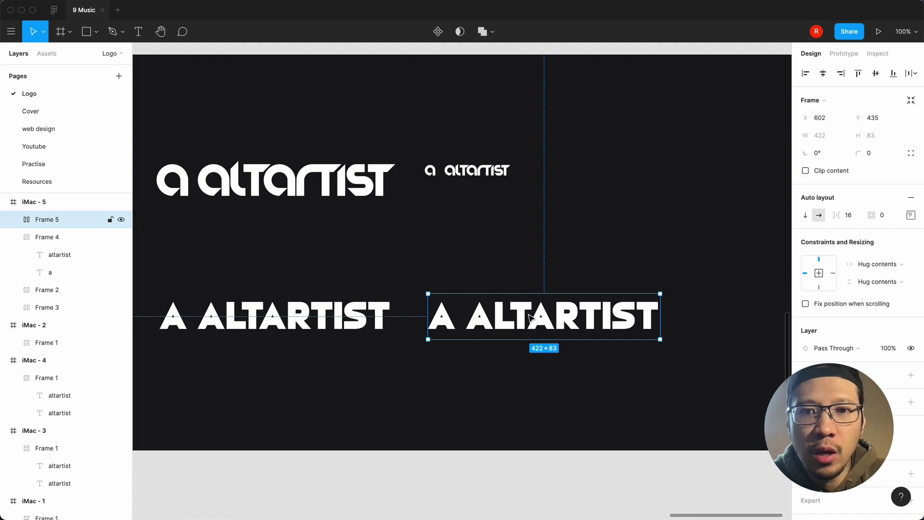
pyautogui.doubleClick(530, 317)
pyautogui.click(898, 371)
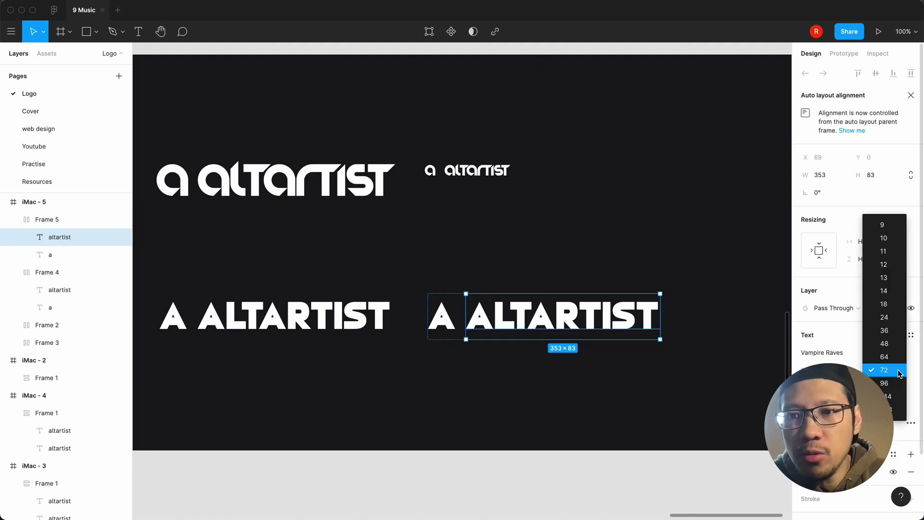
pyautogui.click(894, 318)
pyautogui.click(72, 254)
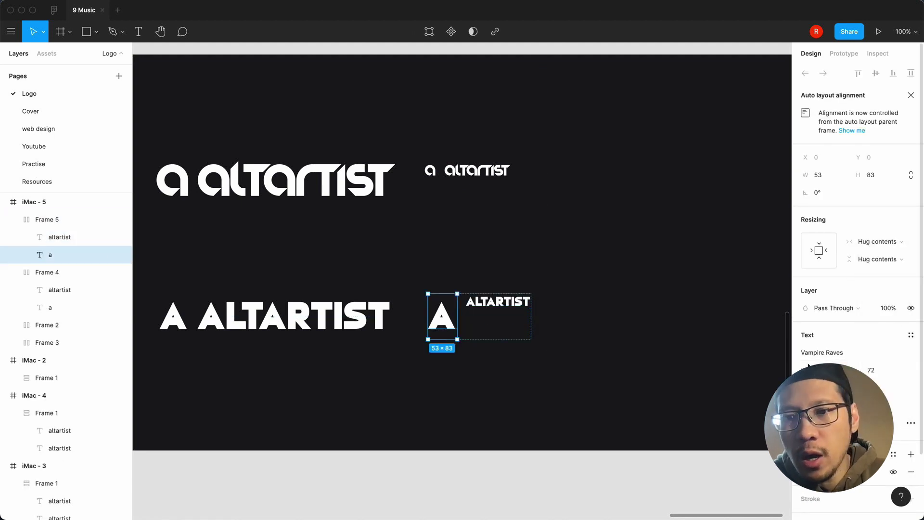
pyautogui.click(899, 371)
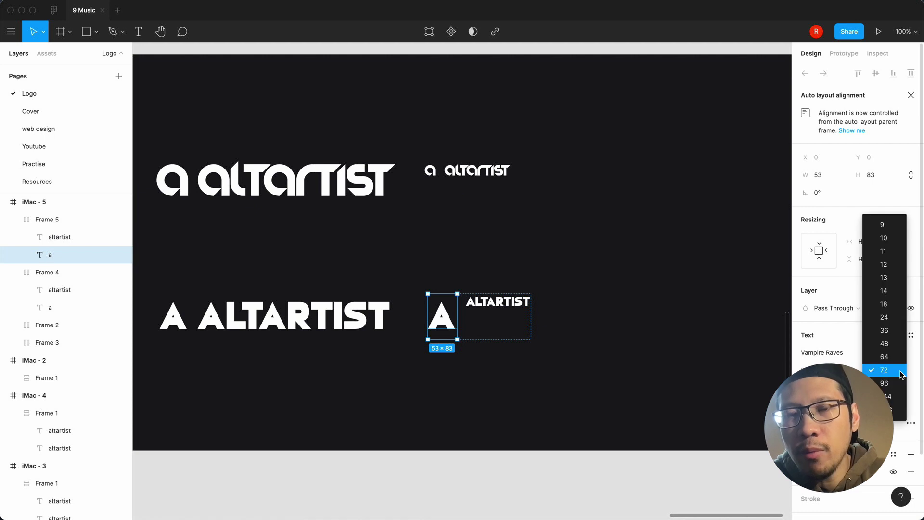
pyautogui.click(890, 318)
pyautogui.click(547, 412)
# Step: Examine the small logo versions in iMac - 5 up close and compare them with the large ones
pyautogui.press('super+equal')
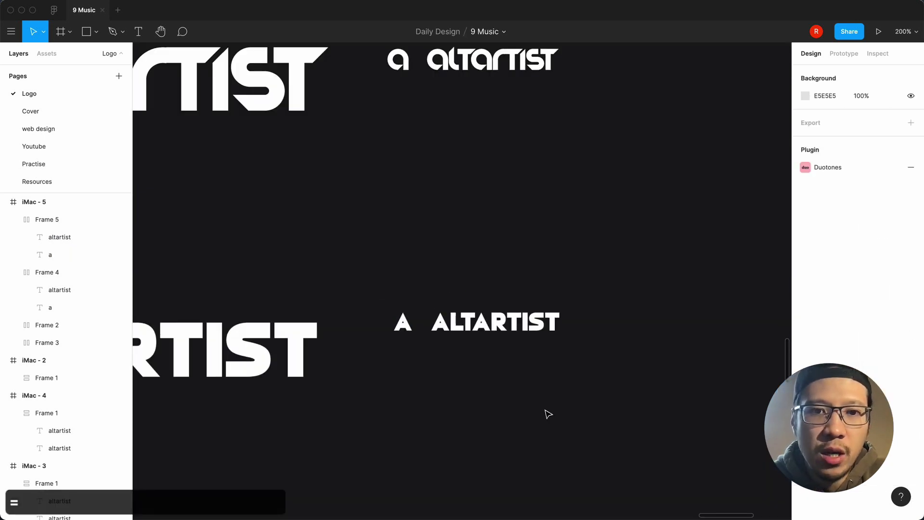
pyautogui.hscroll(-5, 548, 413)
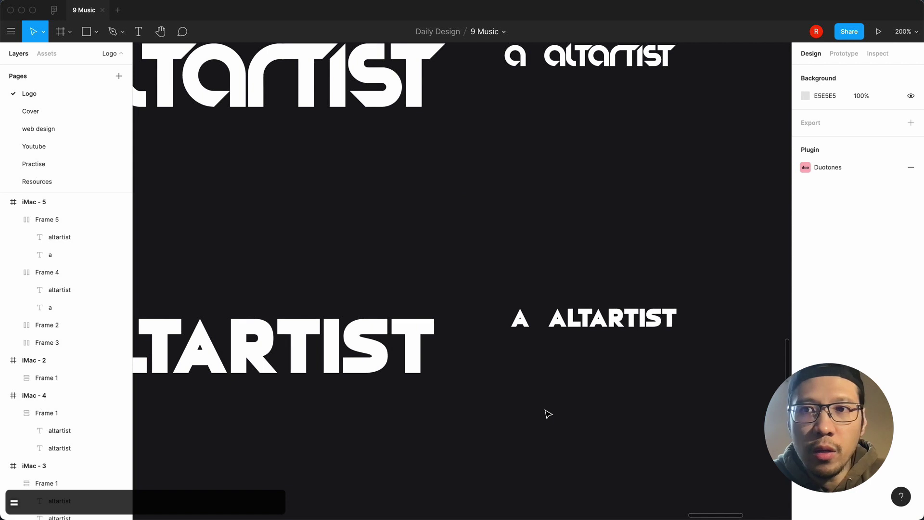
pyautogui.press('super+minus')
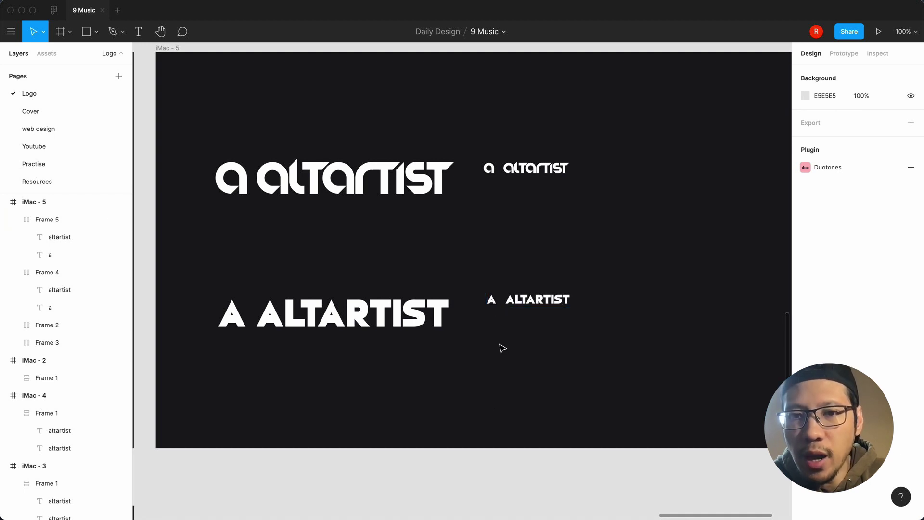
pyautogui.click(529, 303)
pyautogui.click(481, 354)
pyautogui.click(410, 315)
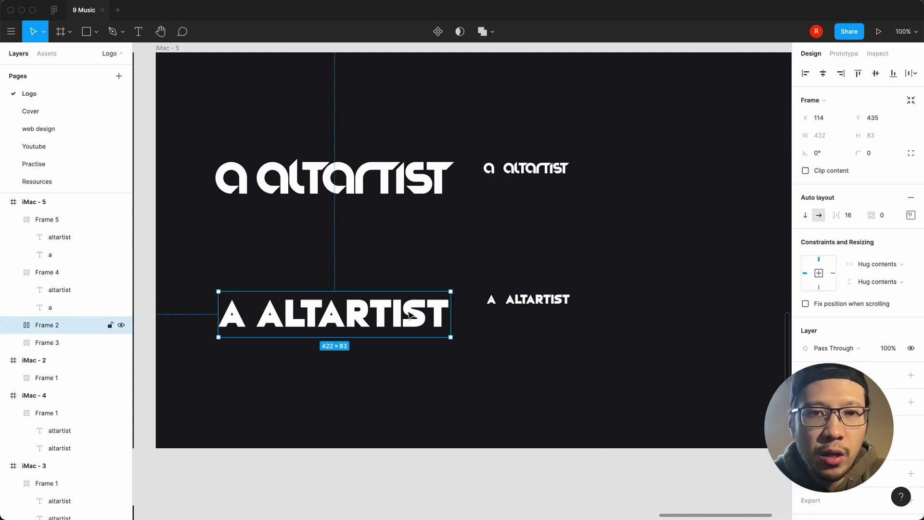
pyautogui.keyDown('shift'); pyautogui.click(398, 169); pyautogui.keyUp('shift')
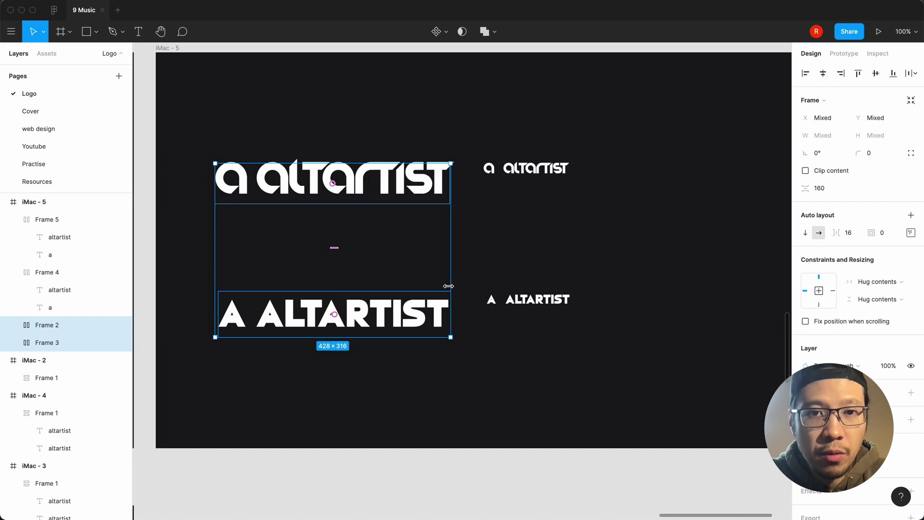
pyautogui.press('-')
pyautogui.click(409, 348)
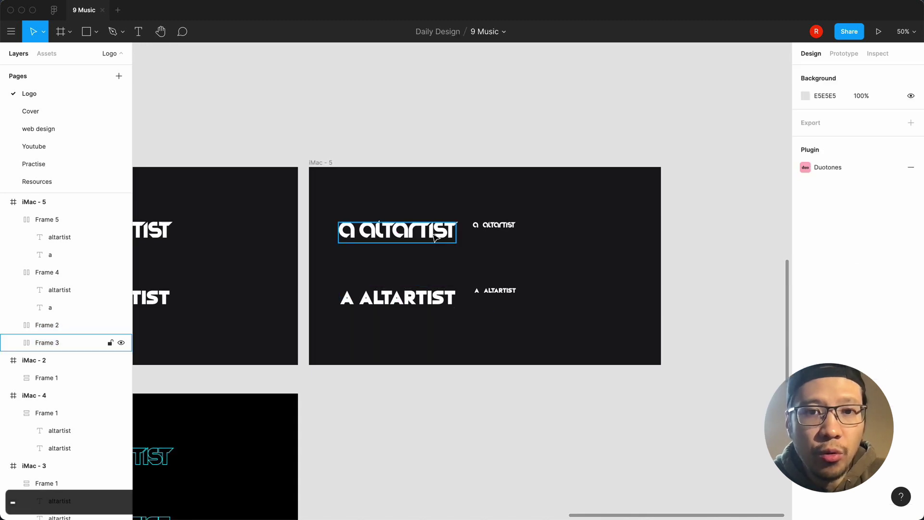
# Step: Duplicate the whole iMac - 5 frame with its four logos beside the original
pyautogui.click(321, 162)
pyautogui.press('super+c')
pyautogui.press('super+v')
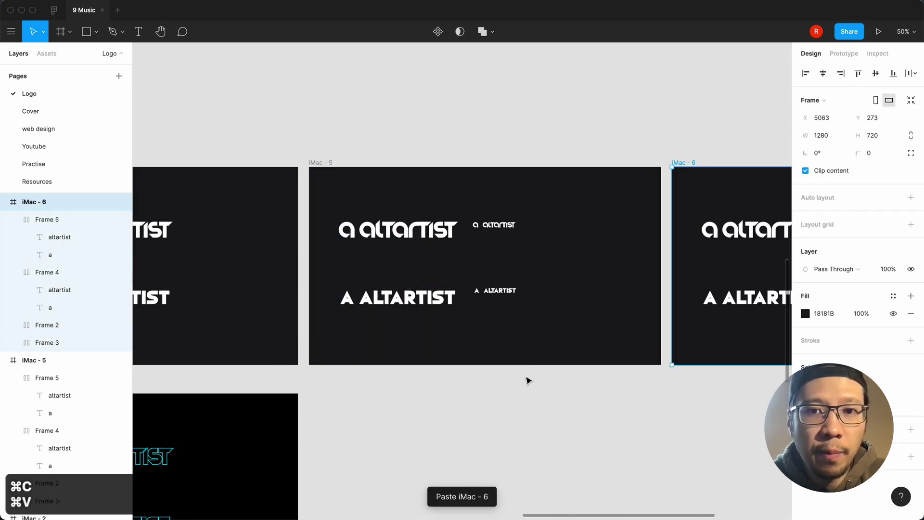
pyautogui.click(528, 380)
# Step: Switch the small Stereofunk logo in iMac - 6 to a vertical auto layout with centered alignment
pyautogui.hscroll(10, 528, 380)
pyautogui.click(545, 234)
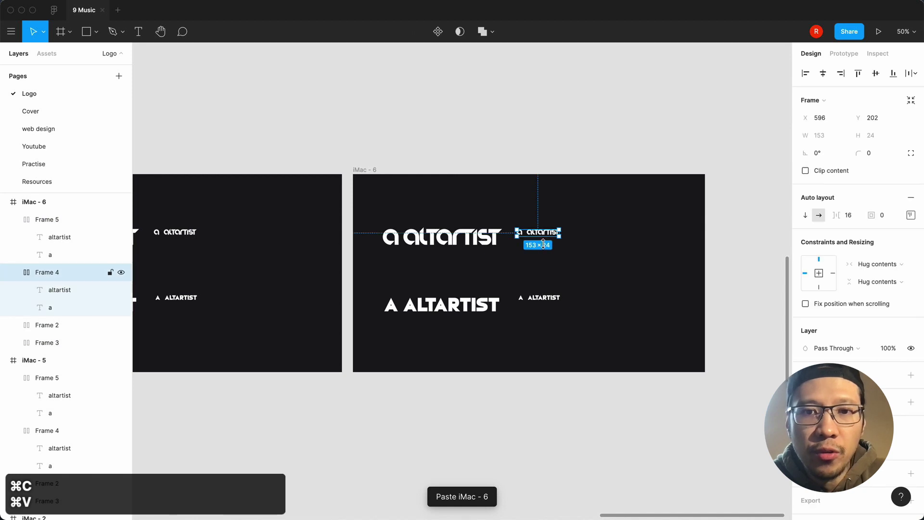
pyautogui.click(805, 215)
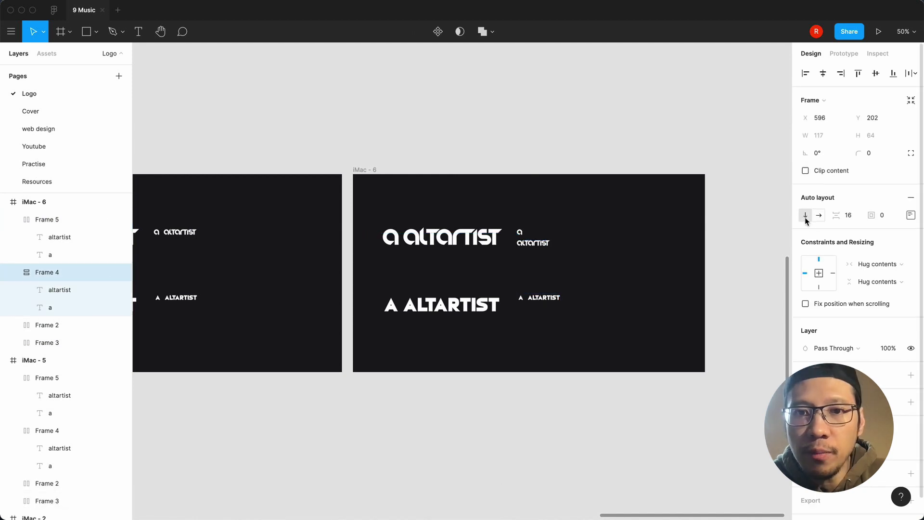
pyautogui.click(910, 216)
pyautogui.click(873, 262)
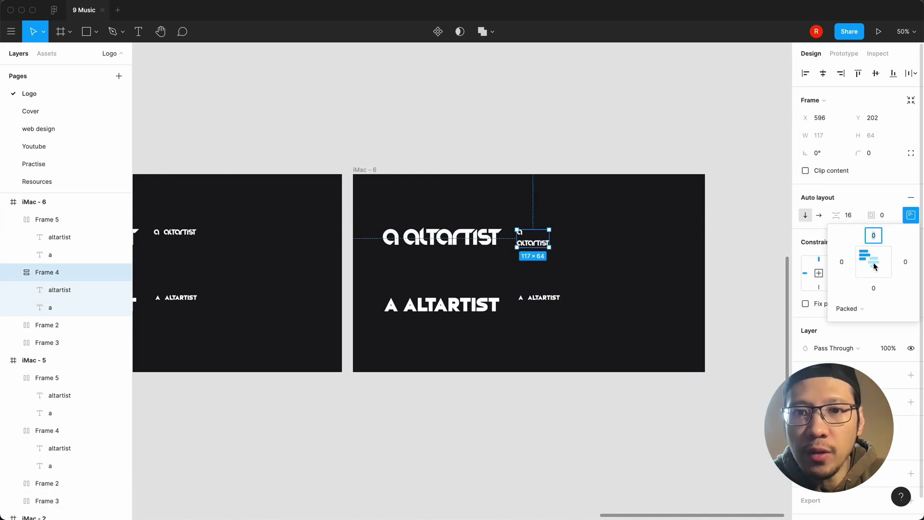
pyautogui.click(691, 265)
# Step: Switch the small Vampire Raves logo in iMac - 6 to a vertical auto layout with centered alignment
pyautogui.click(553, 298)
pyautogui.hotkey('shift', '0')
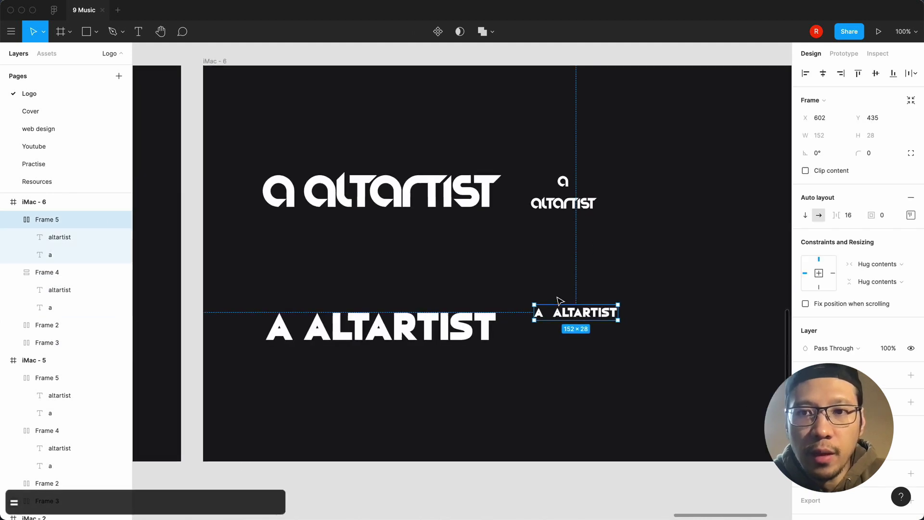
pyautogui.click(805, 215)
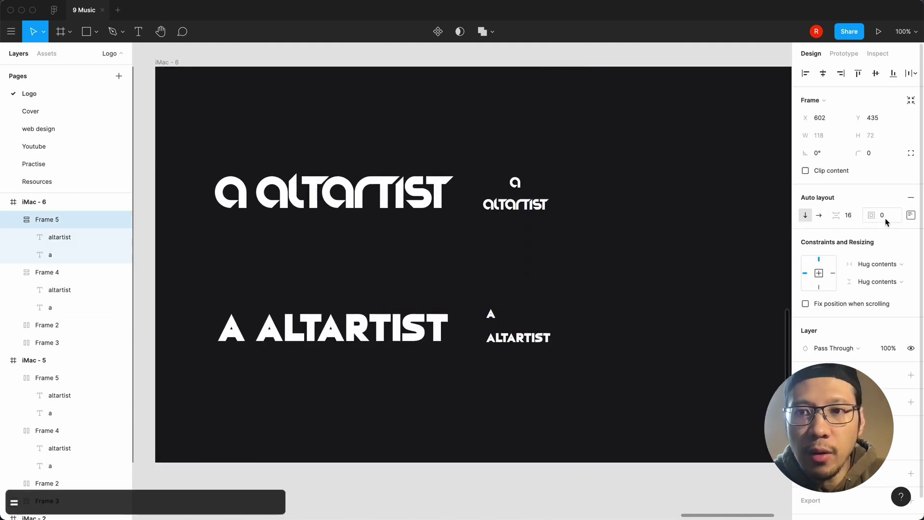
pyautogui.click(910, 215)
pyautogui.click(874, 261)
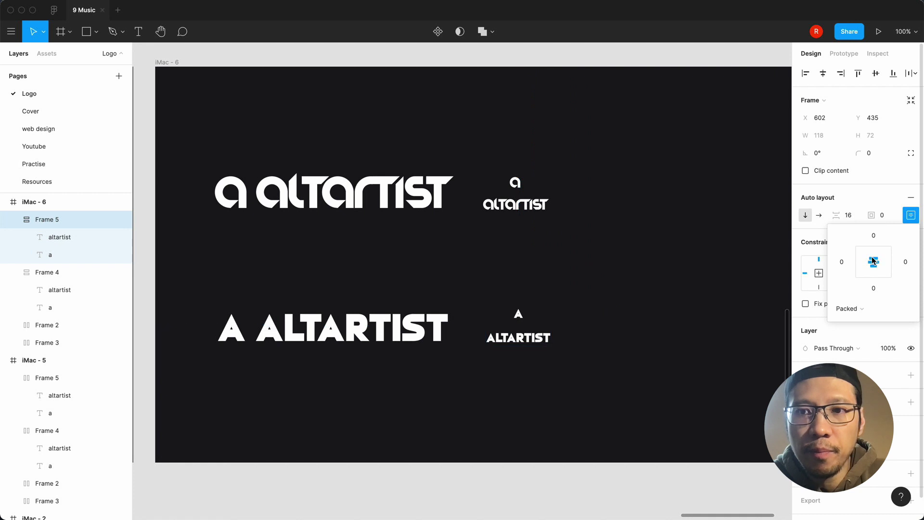
# Step: Try an auto layout spacing of 0 between letter and wordmark in both small stacked logos in iMac - 6
pyautogui.click(852, 216)
pyautogui.press('Return')
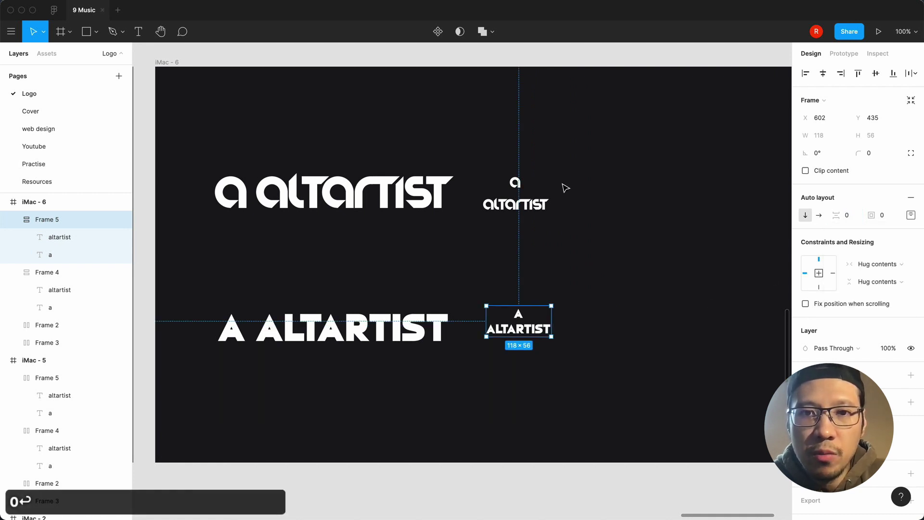
pyautogui.click(530, 198)
pyautogui.click(854, 220)
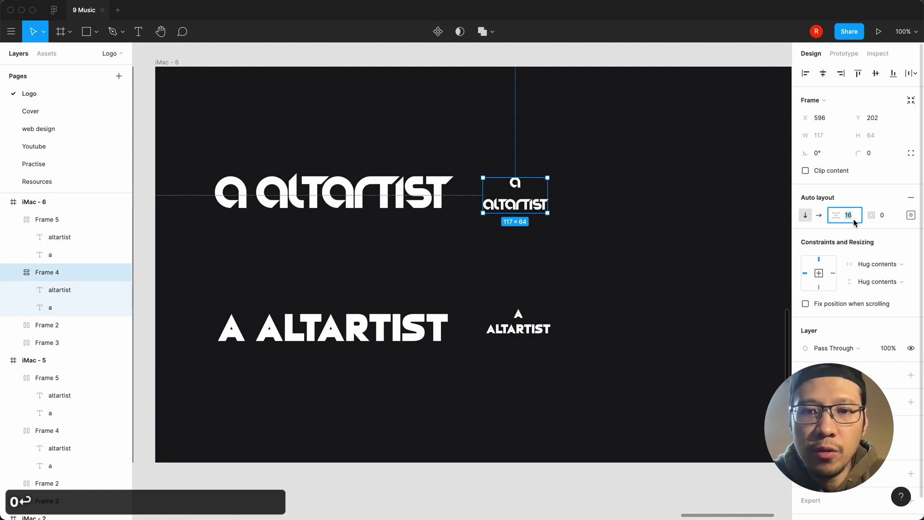
pyautogui.write('0')
pyautogui.press('Return')
pyautogui.click(615, 264)
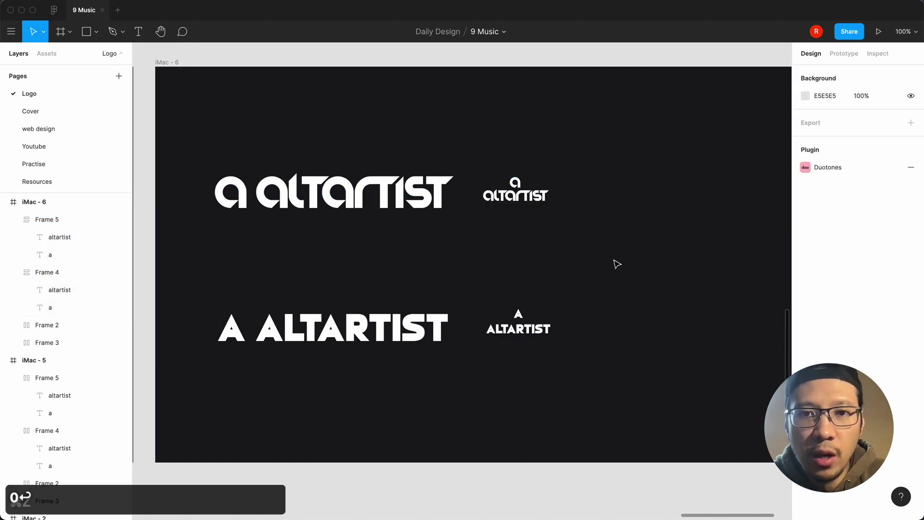
# Step: Undo the zero spacing on both small stacked logos in iMac - 6
pyautogui.press('super+z')
pyautogui.press('super+z')
pyautogui.press('super+z')
pyautogui.press('super+z')
pyautogui.click(602, 317)
# Step: Move both small stacked logos farther from the large ones, Vampire Raves to X 786, Y 435, with Stereofunk centered above it
pyautogui.moveTo(543, 338); pyautogui.dragTo(638, 340)
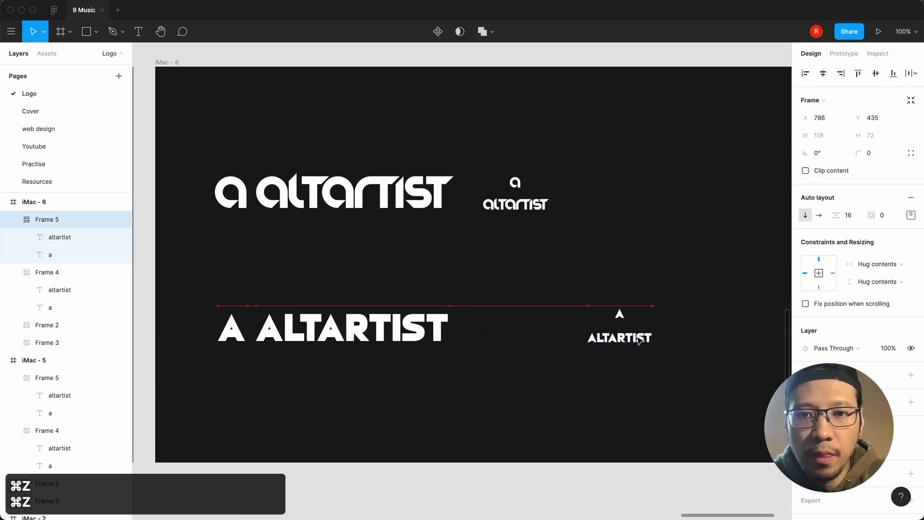
pyautogui.click(515, 194)
pyautogui.press('ctrl+super+d')
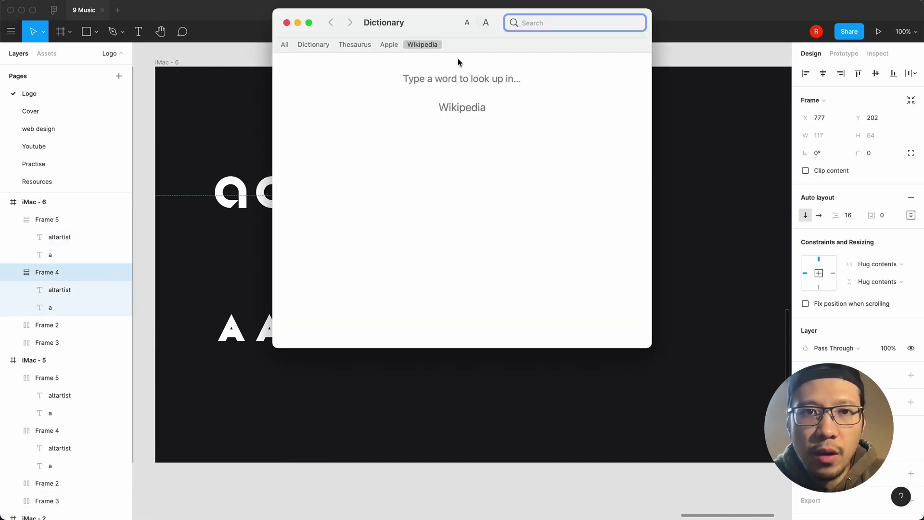
pyautogui.click(287, 24)
pyautogui.click(540, 161)
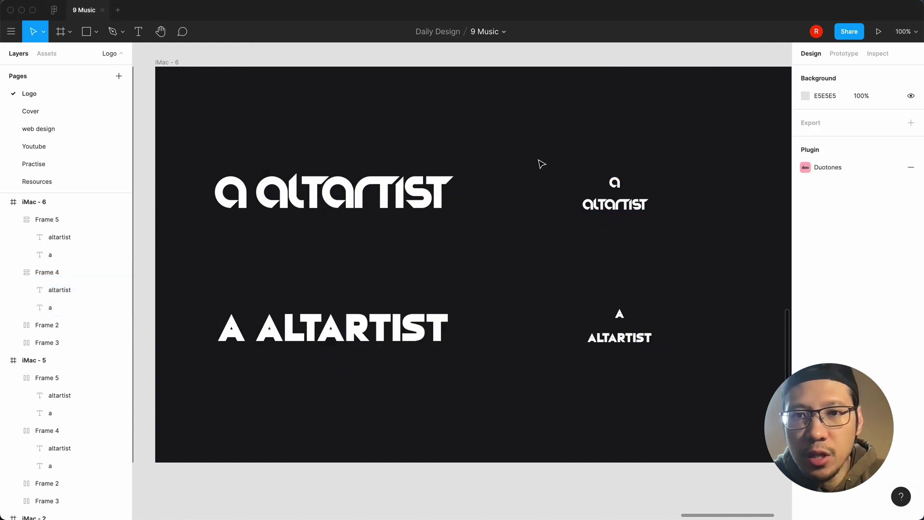
pyautogui.moveTo(601, 204)
pyautogui.mouseDown()
pyautogui.moveTo(622, 200)
pyautogui.moveTo(607, 199)
pyautogui.mouseUp()
pyautogui.click(495, 274)
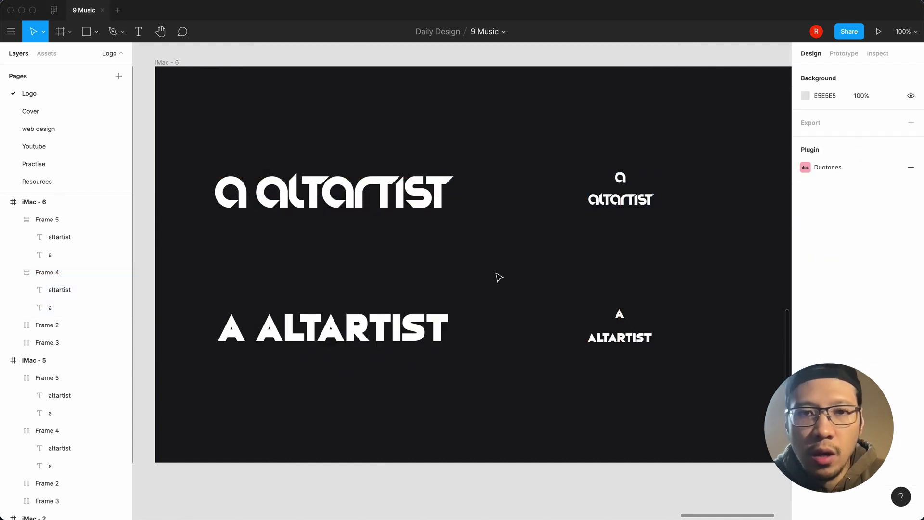
# Step: Switch the large Stereofunk and Vampire Raves logos in iMac - 6 from horizontal to vertical auto layout
pyautogui.click(422, 207)
pyautogui.keyDown('shift'); pyautogui.click(417, 327); pyautogui.keyUp('shift')
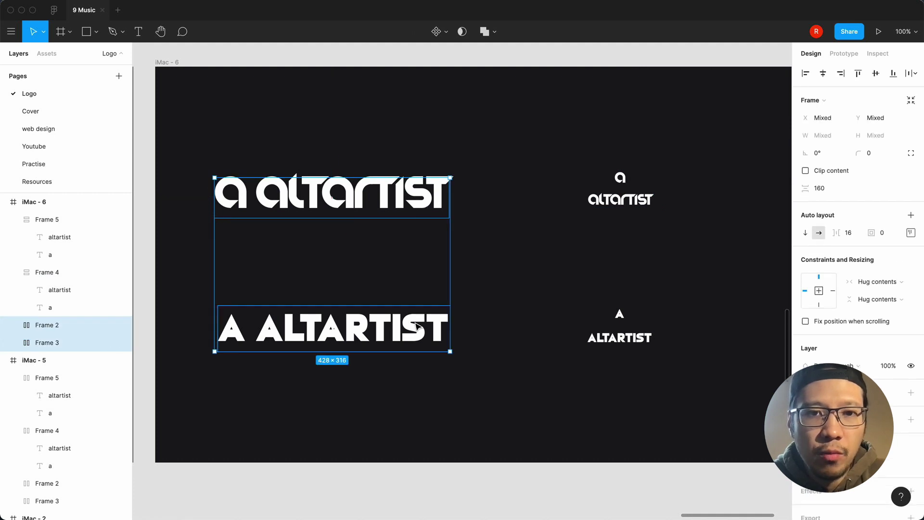
pyautogui.click(385, 269)
pyautogui.click(47, 342)
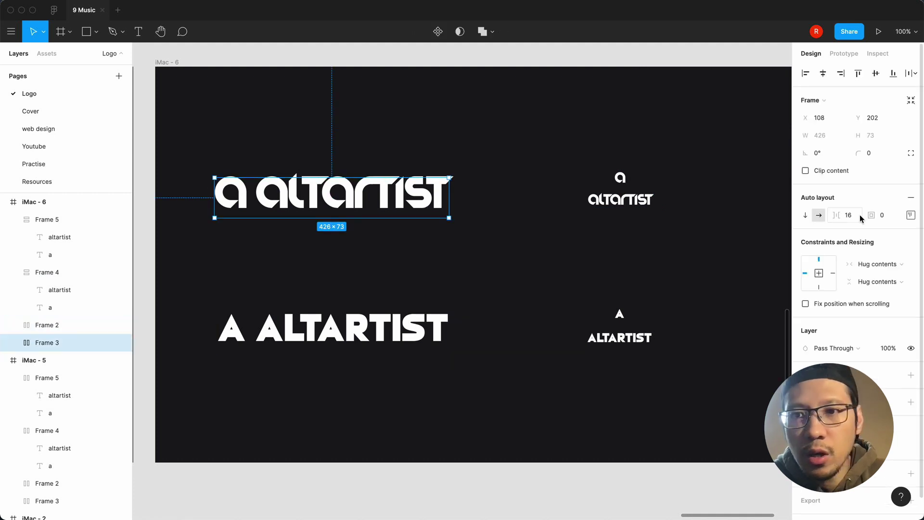
pyautogui.click(805, 215)
pyautogui.click(47, 325)
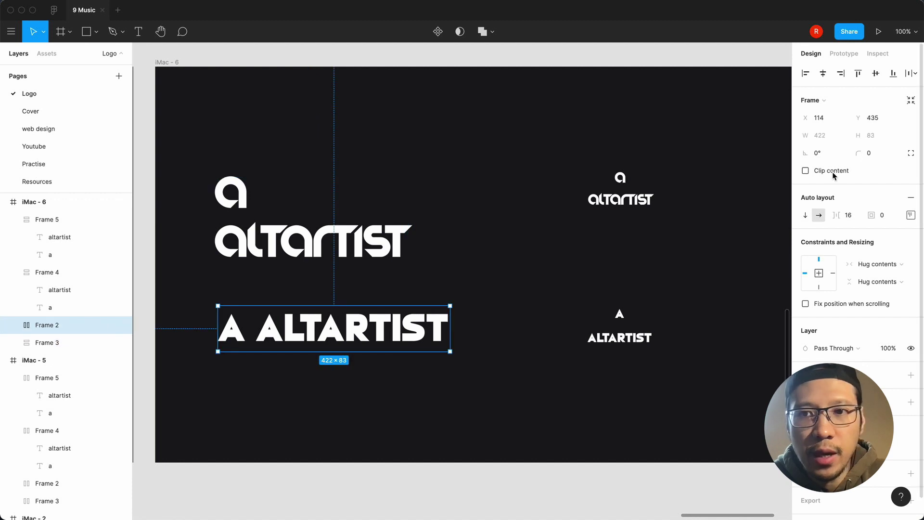
pyautogui.click(805, 215)
pyautogui.click(487, 247)
# Step: Set the auto layout alignment to top center in both large stacked logos in iMac - 6
pyautogui.click(111, 325)
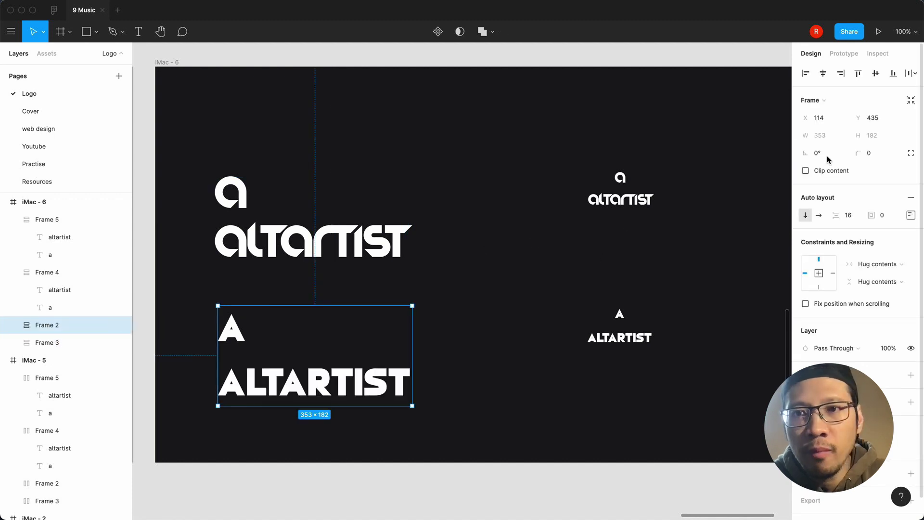
pyautogui.click(823, 73)
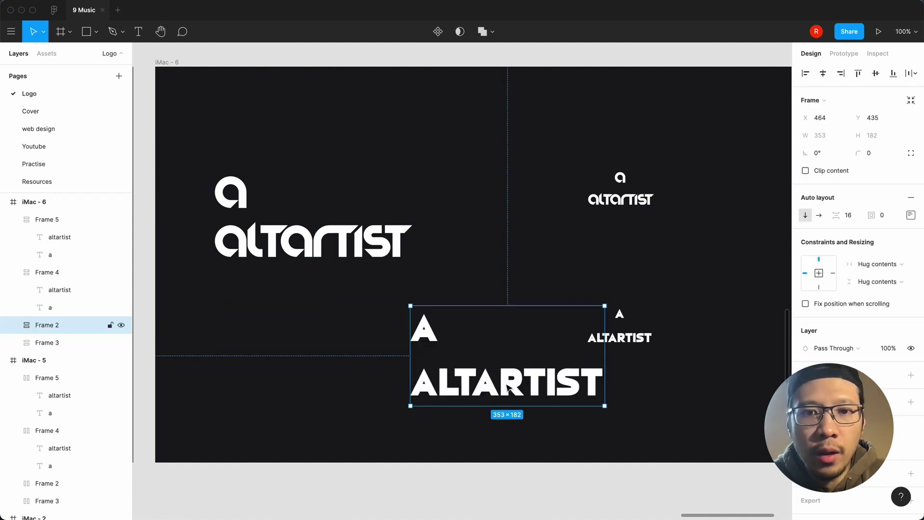
pyautogui.moveTo(507, 388); pyautogui.dragTo(385, 388)
pyautogui.click(910, 216)
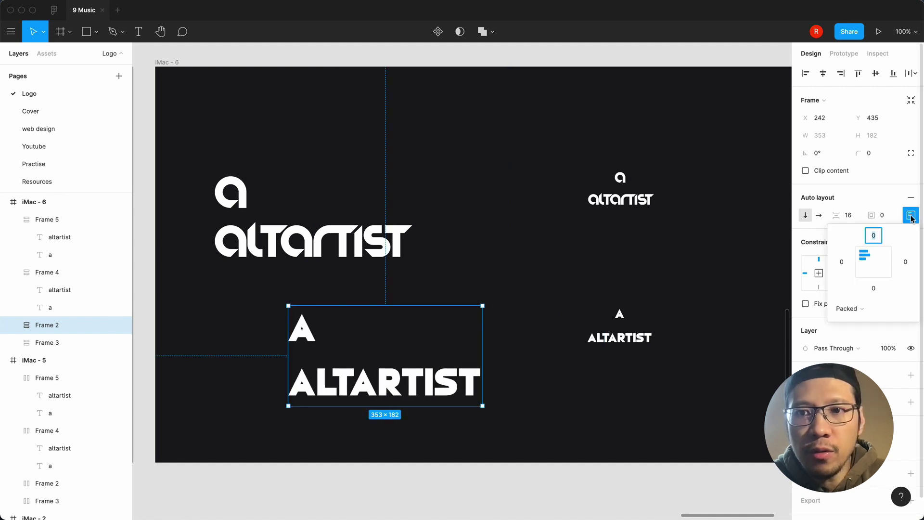
pyautogui.click(876, 257)
pyautogui.click(346, 225)
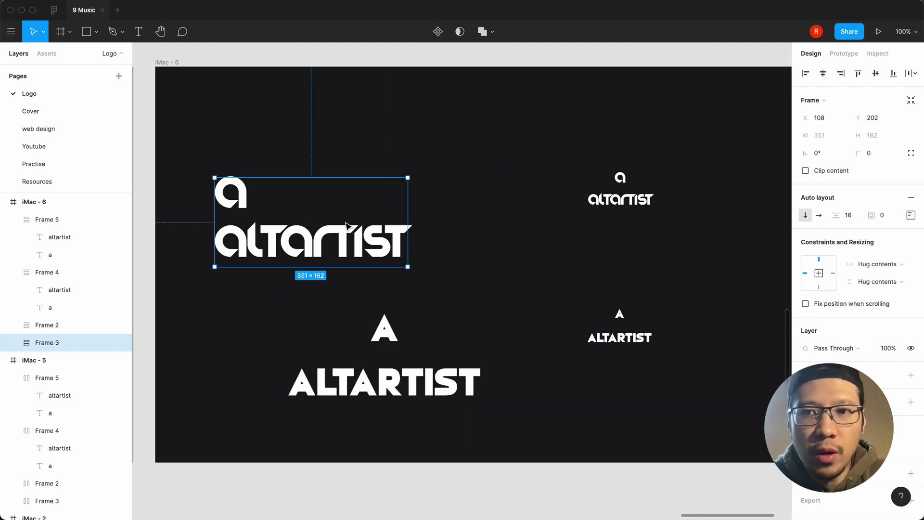
pyautogui.click(910, 215)
pyautogui.click(873, 254)
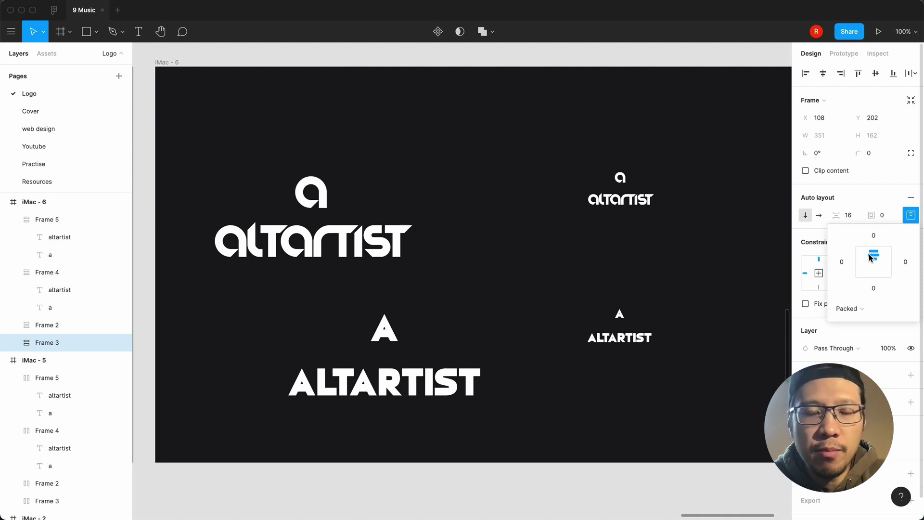
pyautogui.click(519, 248)
# Step: Line up the two large stacked logos in one column, with Vampire Raves at X 183, Y 435
pyautogui.moveTo(359, 223); pyautogui.dragTo(397, 212)
pyautogui.moveTo(397, 370); pyautogui.dragTo(364, 369)
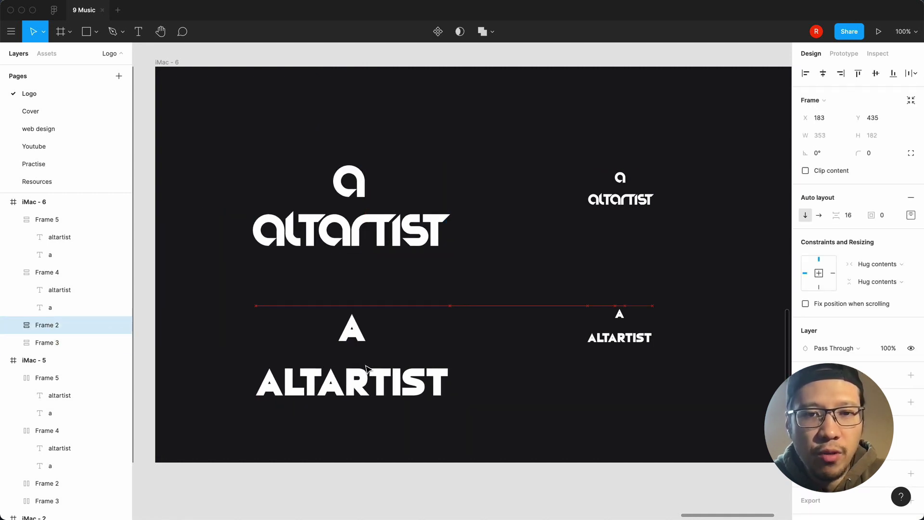
pyautogui.click(523, 289)
# Step: Raise the large Stereofunk logo to Y 150 and Vampire Raves to Y 401, and lower the small logos to sit level beside them
pyautogui.moveTo(620, 331); pyautogui.dragTo(620, 366)
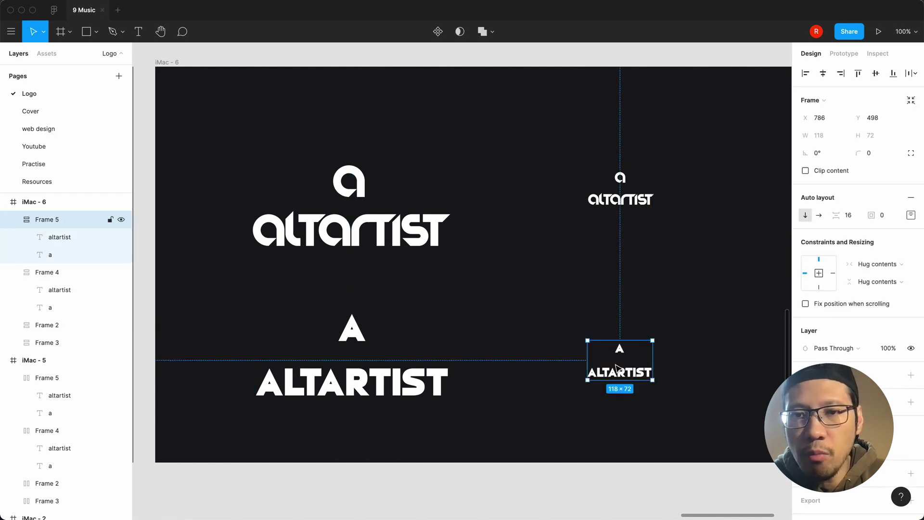
pyautogui.moveTo(645, 209); pyautogui.dragTo(645, 217)
pyautogui.moveTo(407, 234); pyautogui.dragTo(404, 215)
pyautogui.moveTo(369, 373); pyautogui.dragTo(368, 355)
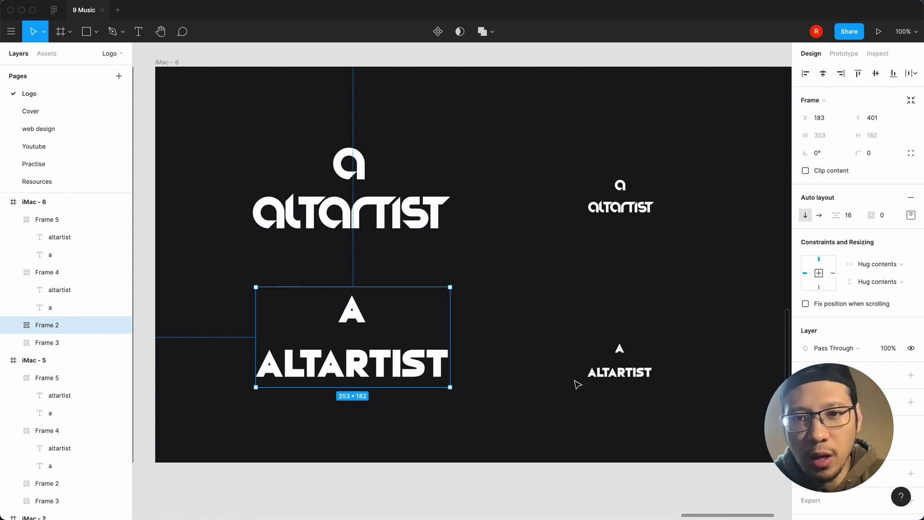
pyautogui.moveTo(616, 377); pyautogui.dragTo(617, 369)
pyautogui.click(532, 396)
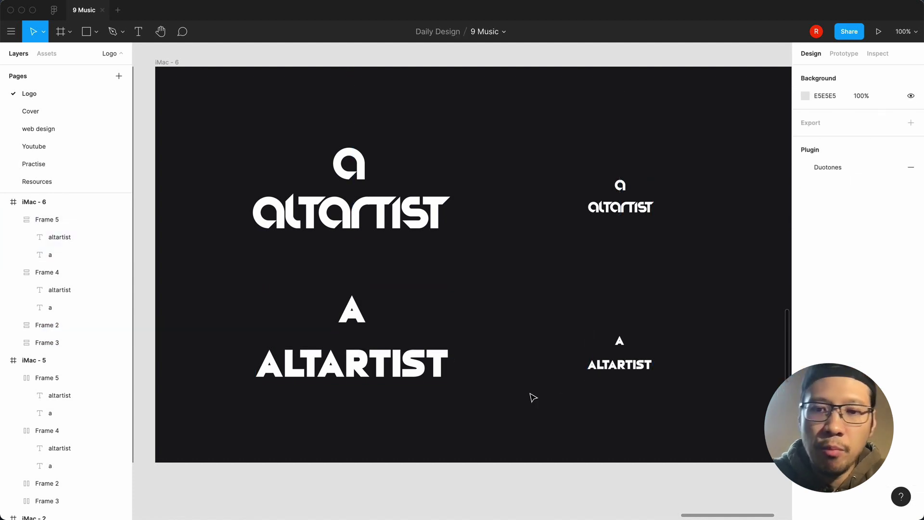
# Step: Review the logo variations across the iMac frames and the todo note, comparing the horizontal and stacked lockups
pyautogui.press('-')
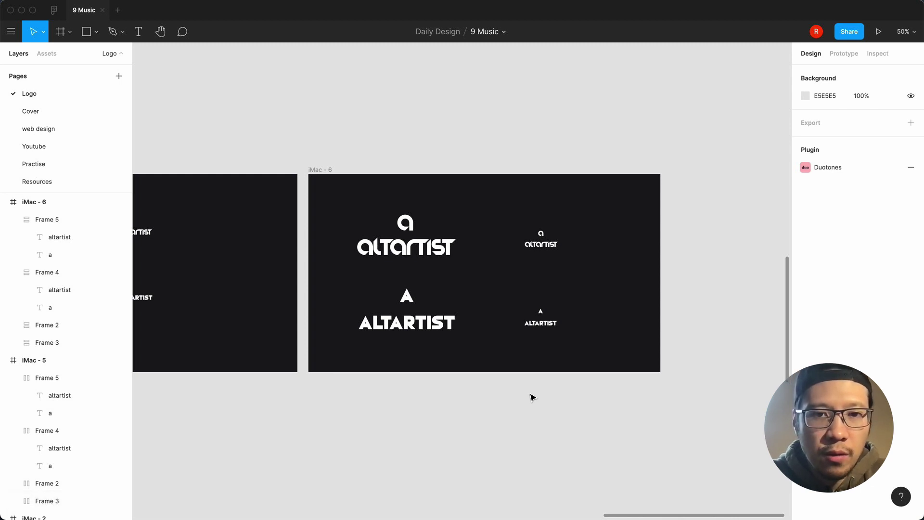
pyautogui.hscroll(-10, 532, 397)
pyautogui.press('-')
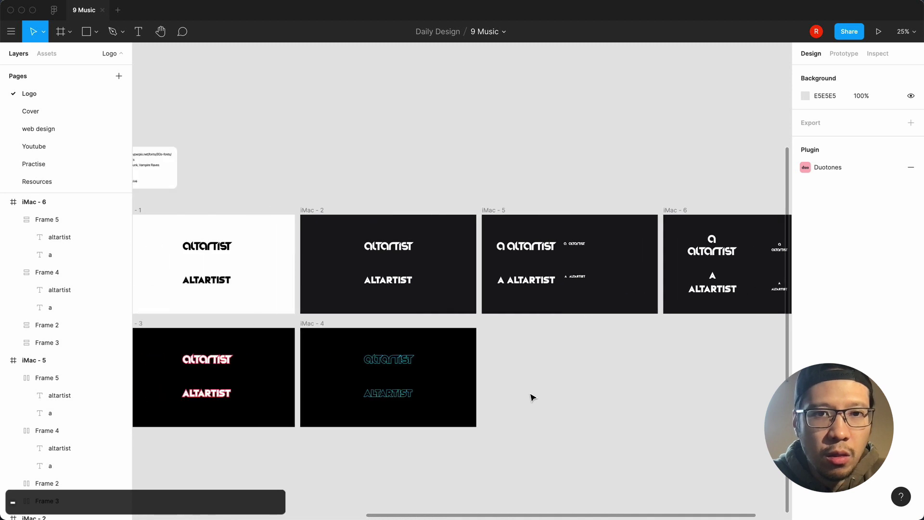
pyautogui.hscroll(-2, 531, 397)
pyautogui.hscroll(-8, 532, 397)
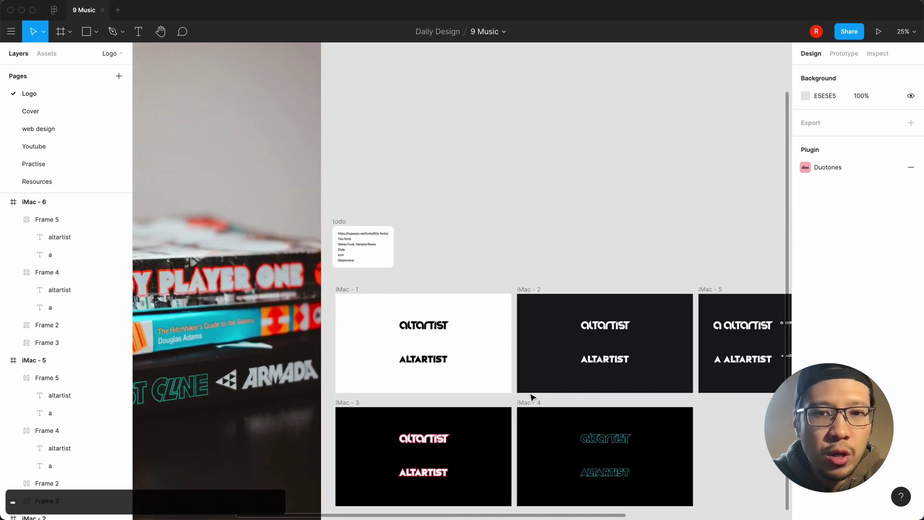
pyautogui.press('=')
pyautogui.scroll(-10, 532, 397)
pyautogui.hscroll(8, 532, 397)
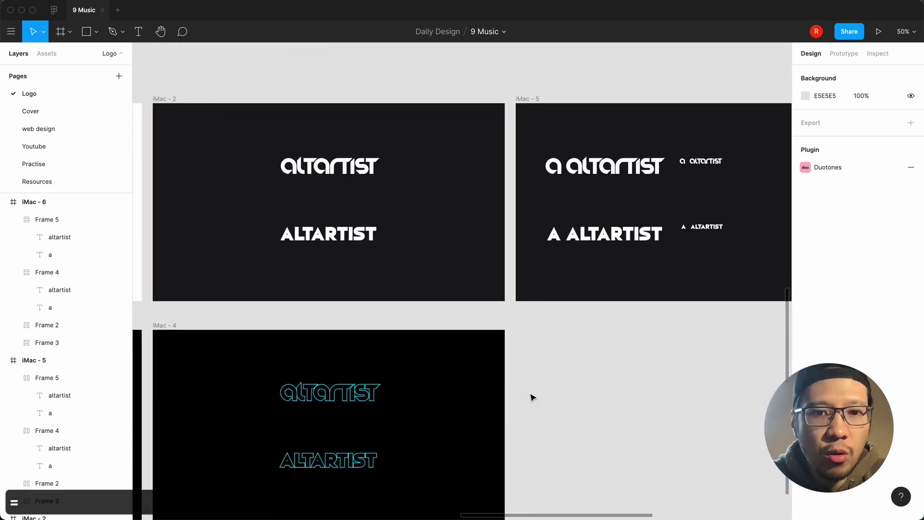
pyautogui.hscroll(8, 532, 397)
pyautogui.scroll(3, 532, 397)
pyautogui.press('=')
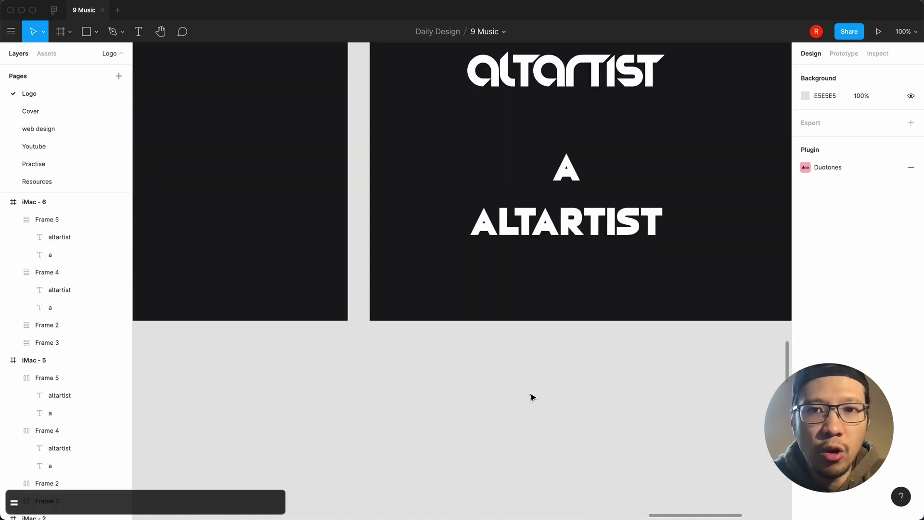
pyautogui.scroll(5, 531, 397)
pyautogui.hscroll(3, 532, 397)
pyautogui.press('-')
pyautogui.press('-')
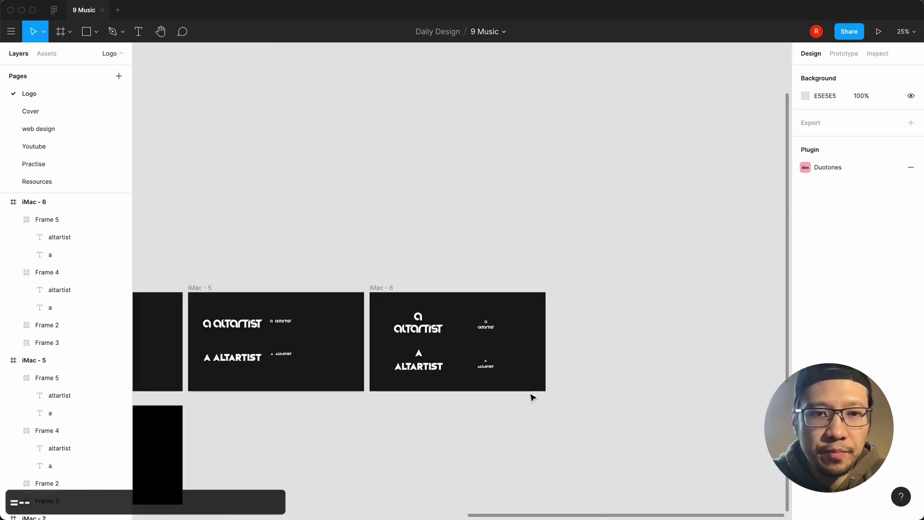
# Step: Duplicate the iMac - 6 frame and place the copy directly below iMac - 5, beside iMac - 4
pyautogui.scroll(-3, 533, 397)
pyautogui.hscroll(-3, 533, 397)
pyautogui.click(435, 213)
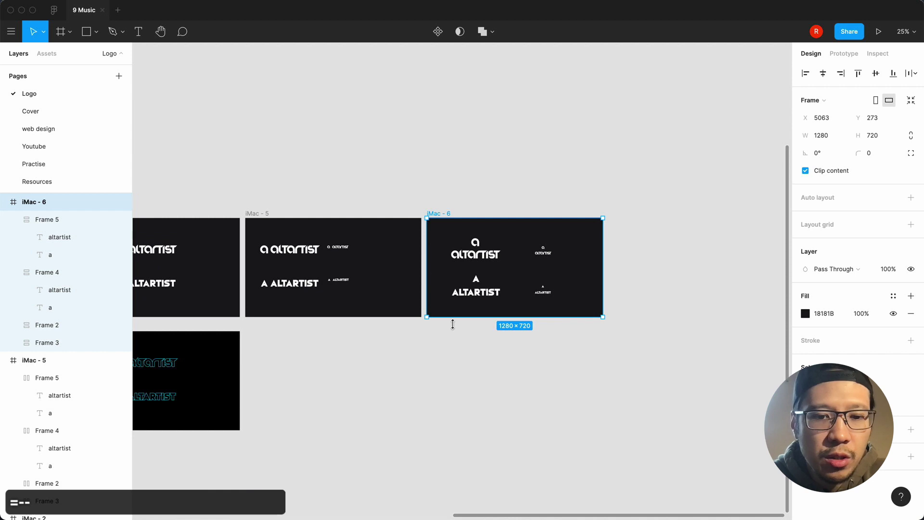
pyautogui.press('super+c')
pyautogui.press('super+v')
pyautogui.moveTo(624, 216); pyautogui.dragTo(262, 329)
pyautogui.click(501, 402)
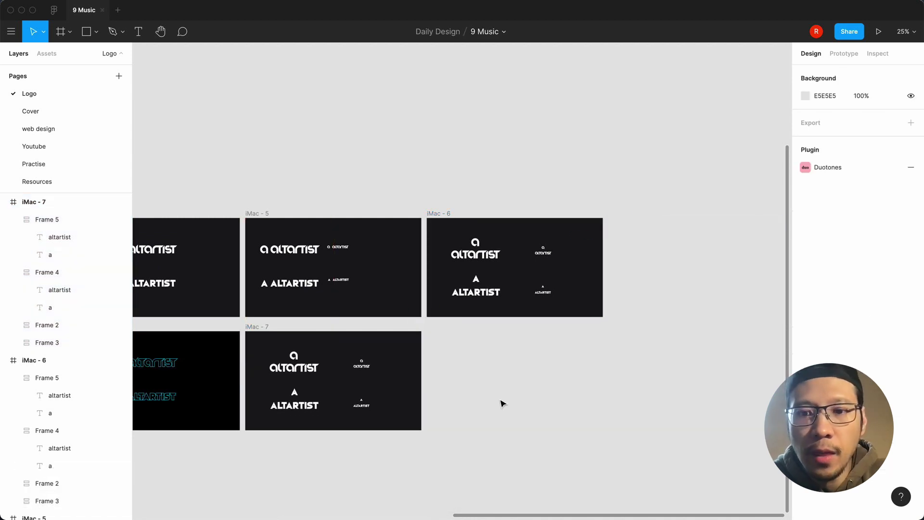
# Step: Try to add a stroke to the whole frame of the large Stereofunk logo in iMac - 7
pyautogui.press('=')
pyautogui.scroll(-3, 501, 402)
pyautogui.hscroll(-5, 501, 402)
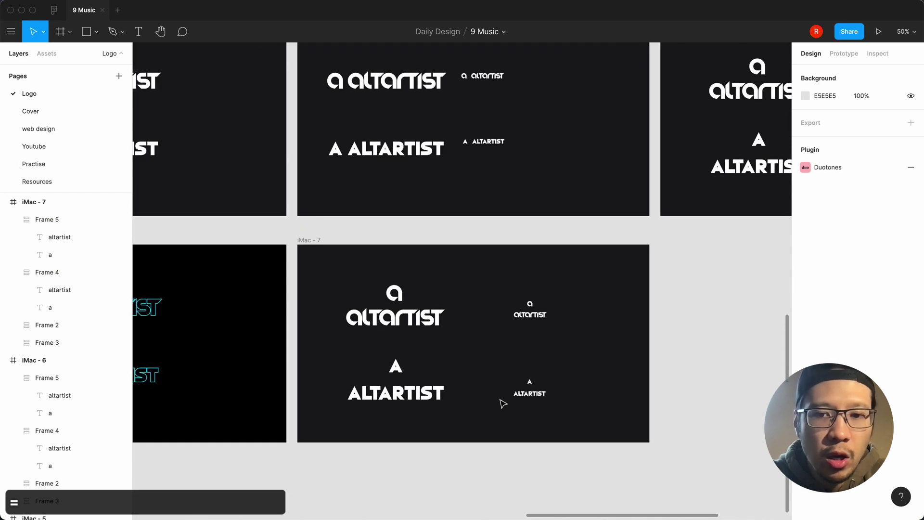
pyautogui.press('=')
pyautogui.scroll(-2, 501, 402)
pyautogui.hscroll(-1, 501, 402)
pyautogui.click(375, 301)
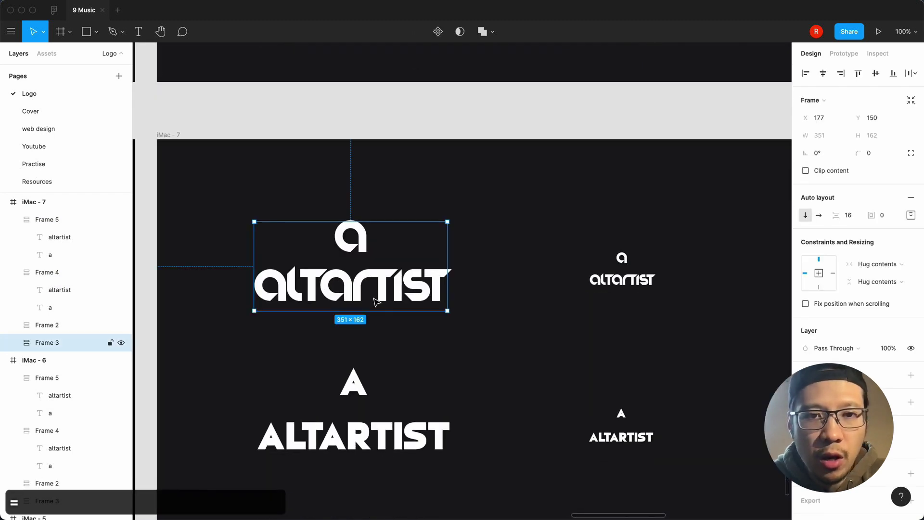
pyautogui.click(911, 403)
pyautogui.press('super+z')
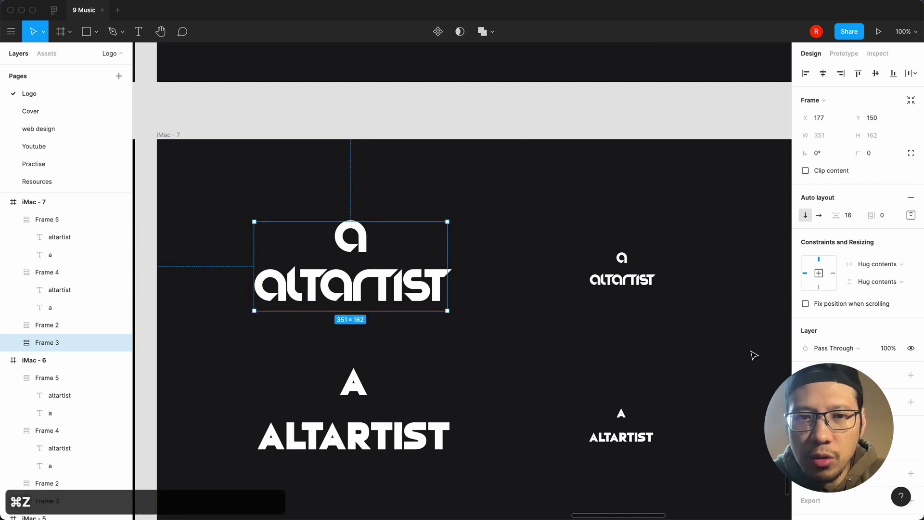
# Step: Add a red outside stroke to the letter and wordmark text of the large Stereofunk logo in iMac - 7
pyautogui.click(12, 345)
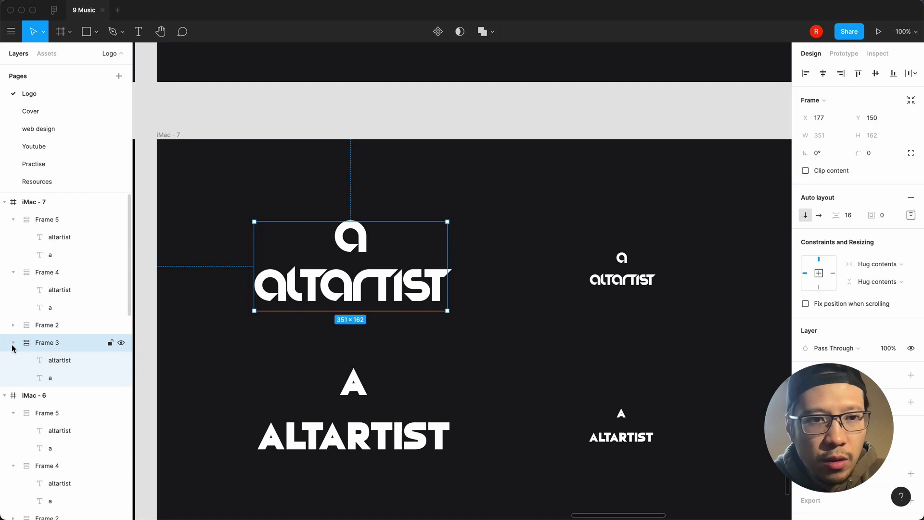
pyautogui.click(61, 359)
pyautogui.keyDown('shift'); pyautogui.click(61, 377); pyautogui.keyUp('shift')
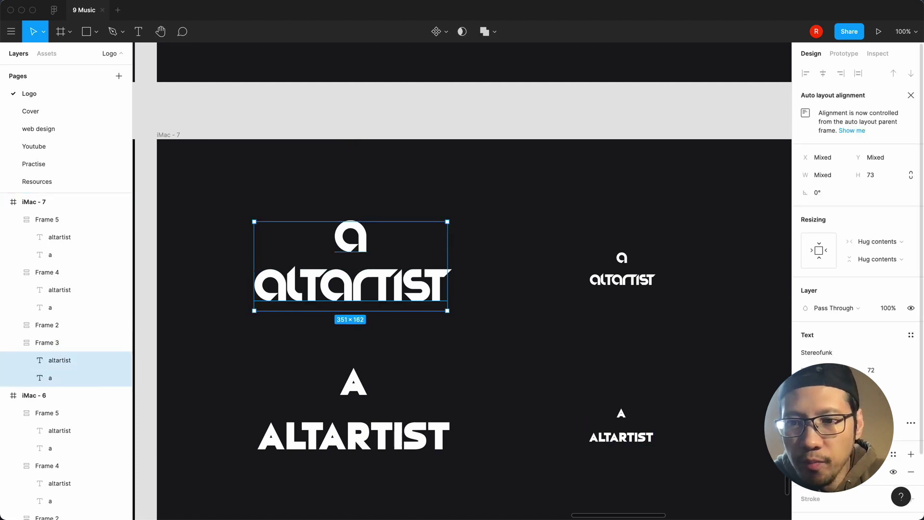
pyautogui.scroll(-2, 914, 469)
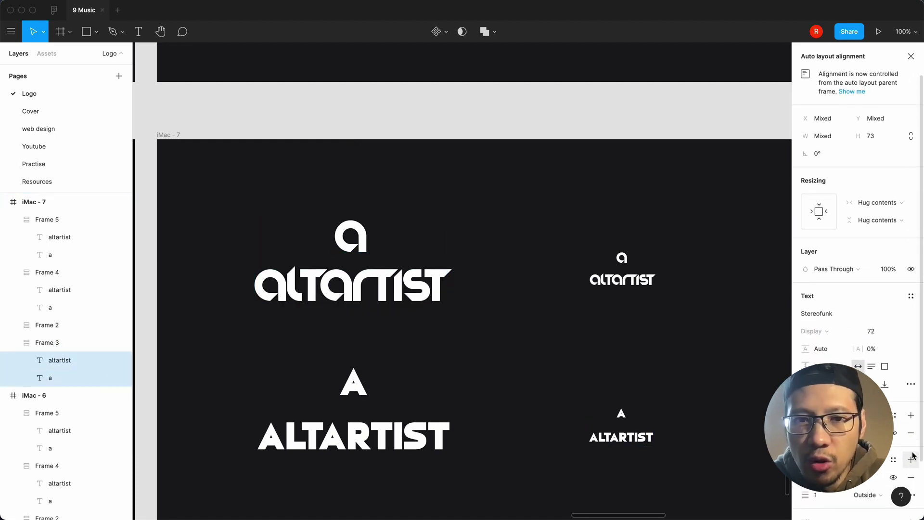
pyautogui.click(806, 477)
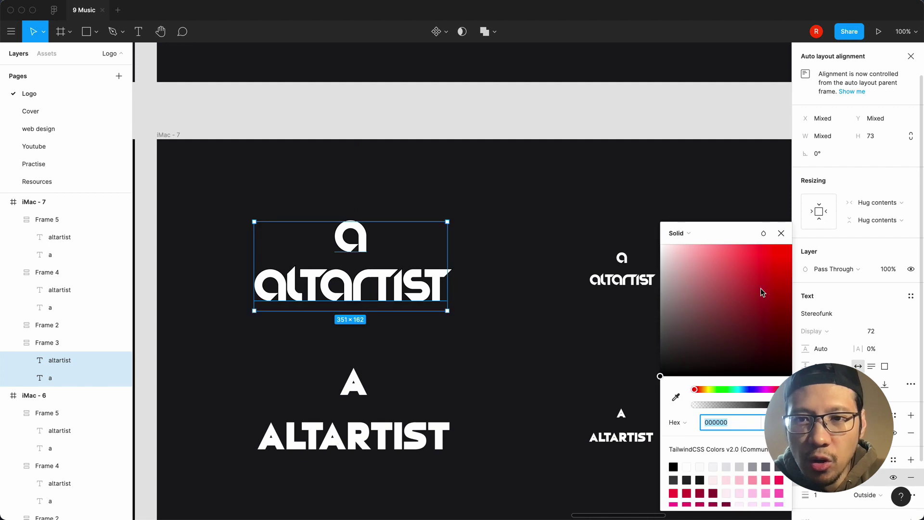
pyautogui.click(745, 246)
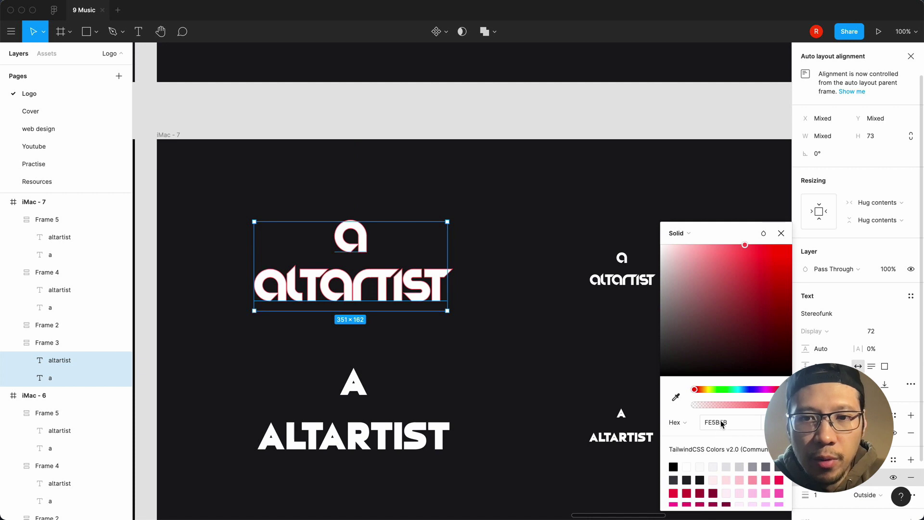
# Step: Copy the red stroke's hex color and set the large Stereofunk logo's stroke weight to 4
pyautogui.press('super+c')
pyautogui.press('Escape')
pyautogui.press('Escape')
pyautogui.write('4')
pyautogui.press('Return')
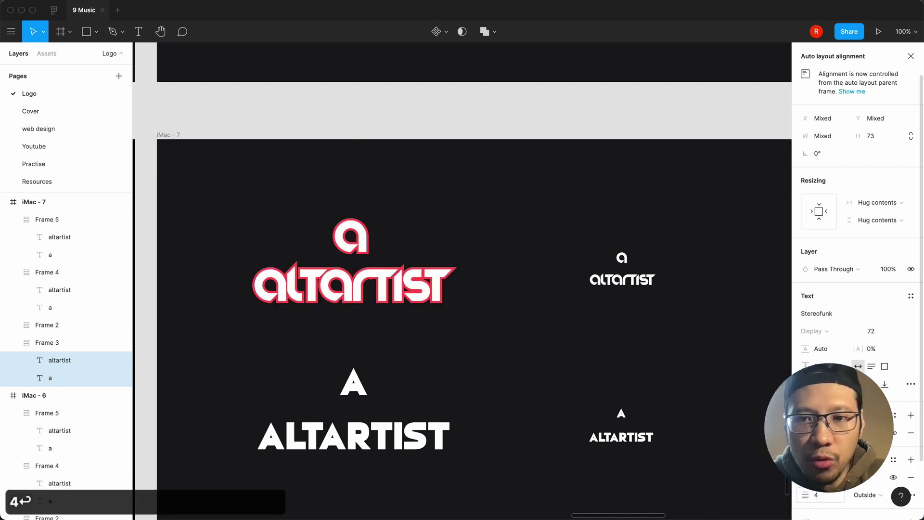
# Step: Give the letter and wordmark of the large Vampire Raves logo in iMac - 7 the same red stroke color as the Stereofunk logo
pyautogui.click(408, 438)
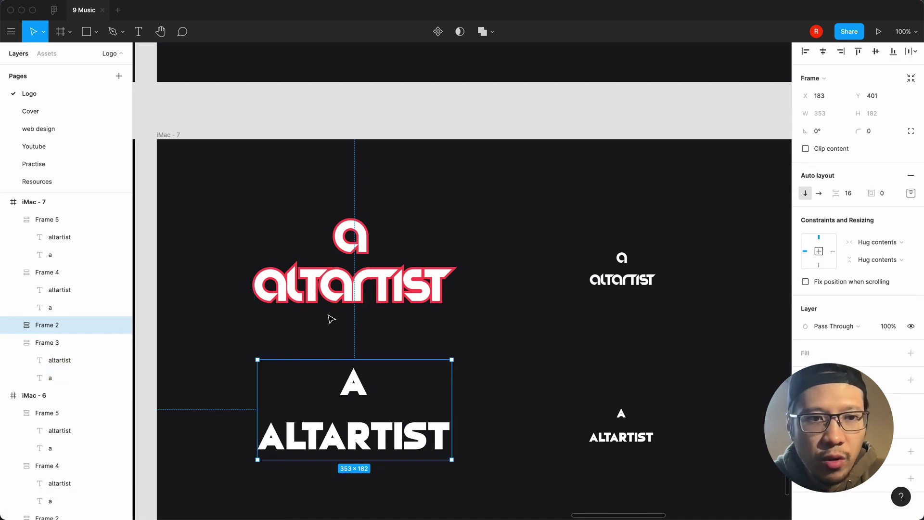
pyautogui.click(75, 361)
pyautogui.keyDown('shift'); pyautogui.click(63, 378); pyautogui.keyUp('shift')
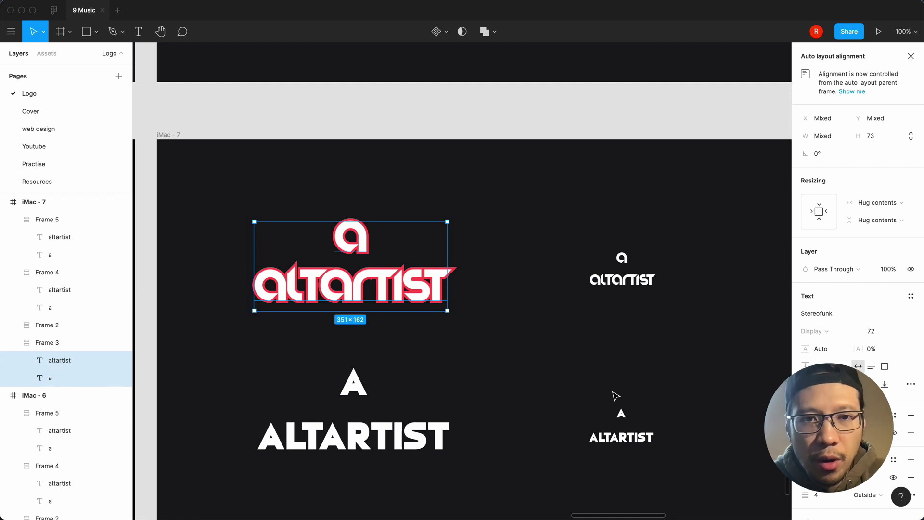
pyautogui.click(80, 325)
pyautogui.click(13, 325)
pyautogui.click(62, 342)
pyautogui.keyDown('shift'); pyautogui.click(63, 360); pyautogui.keyUp('shift')
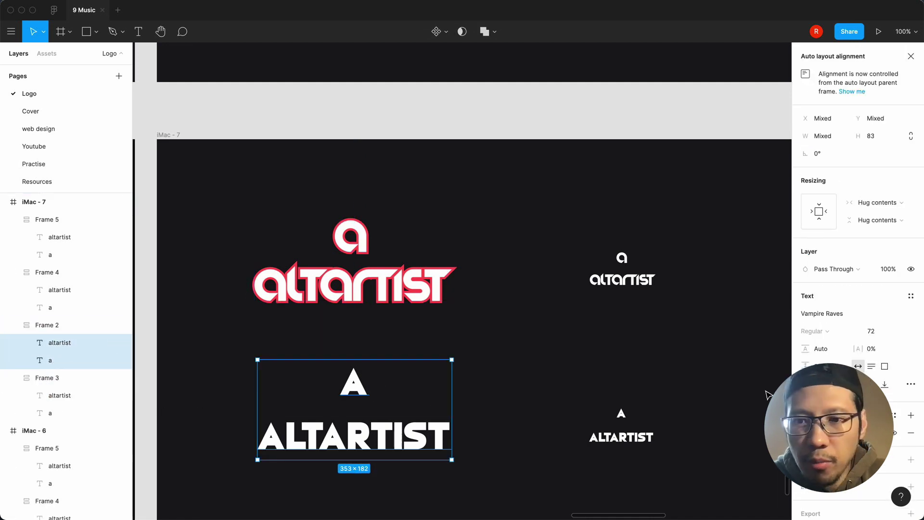
pyautogui.click(908, 460)
pyautogui.press('super+v')
pyautogui.press('Return')
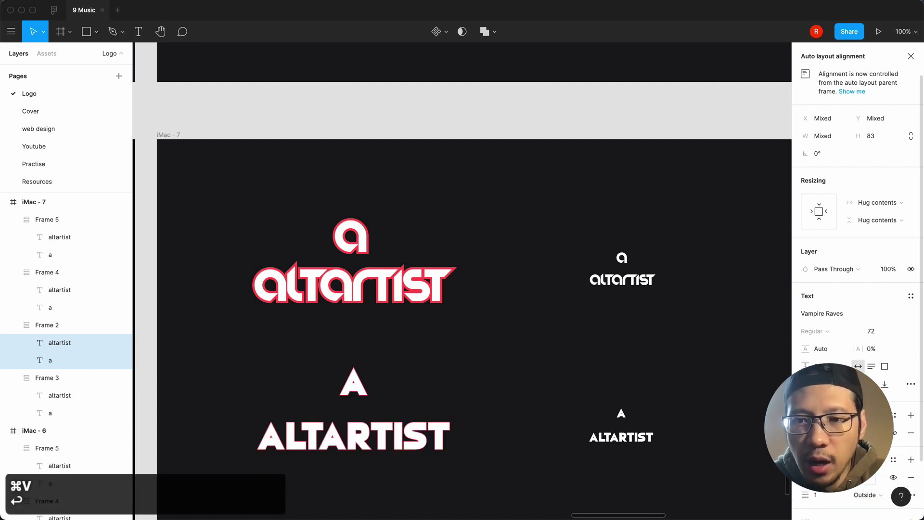
# Step: Set the stroke weight of the large Vampire Raves letter and wordmark in iMac - 7 to 4
pyautogui.write('4')
pyautogui.press('Return')
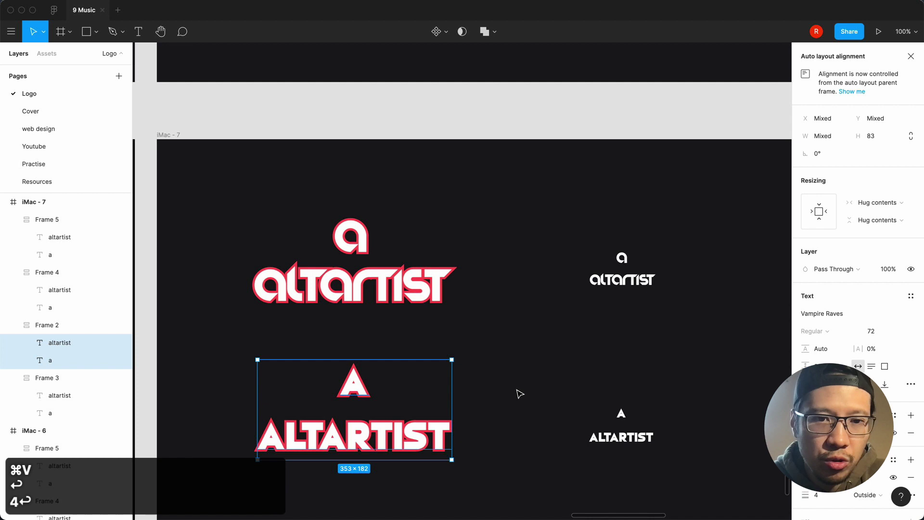
pyautogui.click(519, 392)
pyautogui.press('=')
pyautogui.press('-')
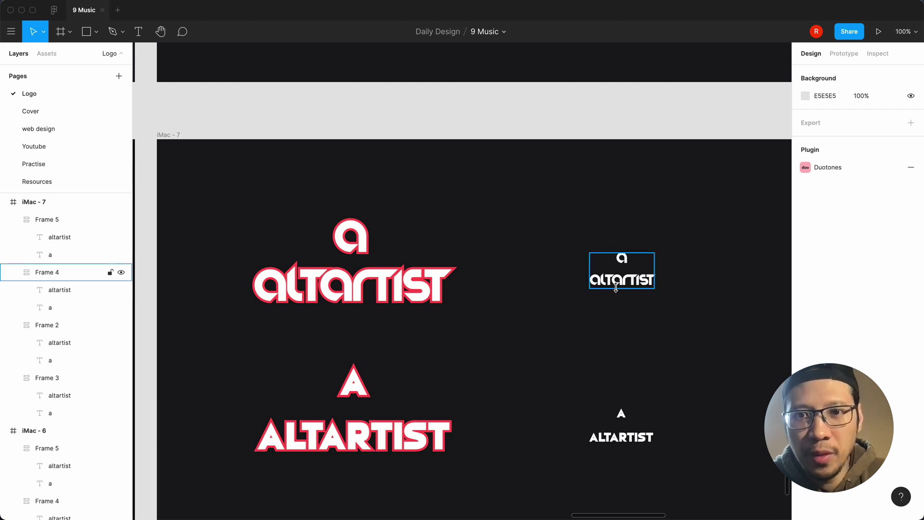
# Step: Add a stroke in the copied red to the letter and wordmark text of the small Stereofunk logo in iMac - 7
pyautogui.click(616, 288)
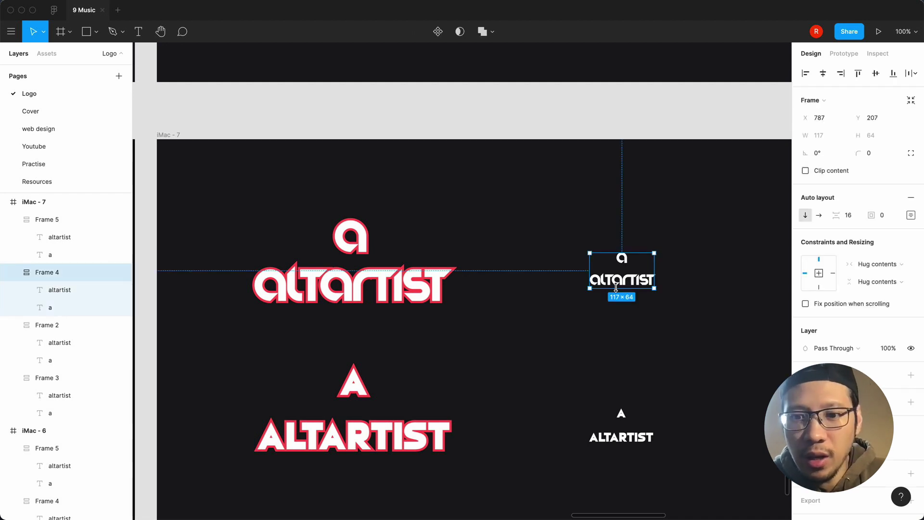
pyautogui.click(534, 347)
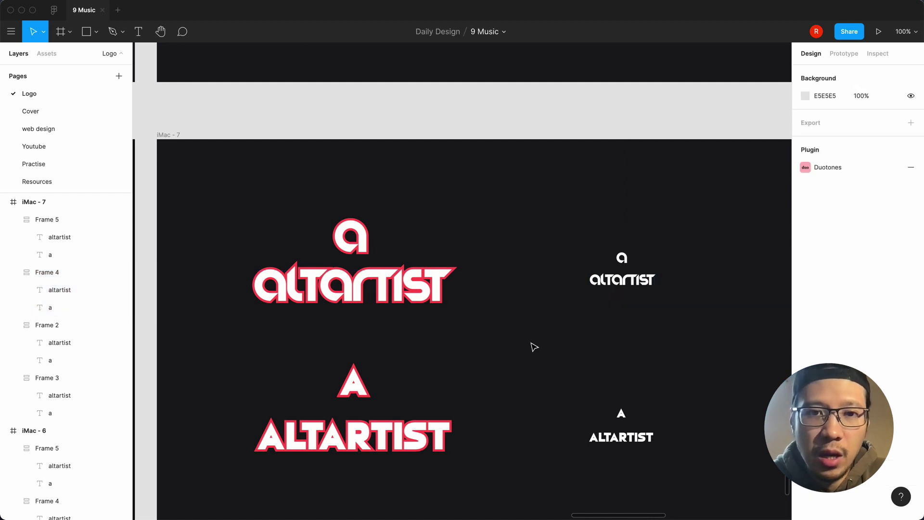
pyautogui.keyDown('ctrl'); pyautogui.scroll(5, 532, 347); pyautogui.keyUp('ctrl')
pyautogui.hscroll(5, 533, 346)
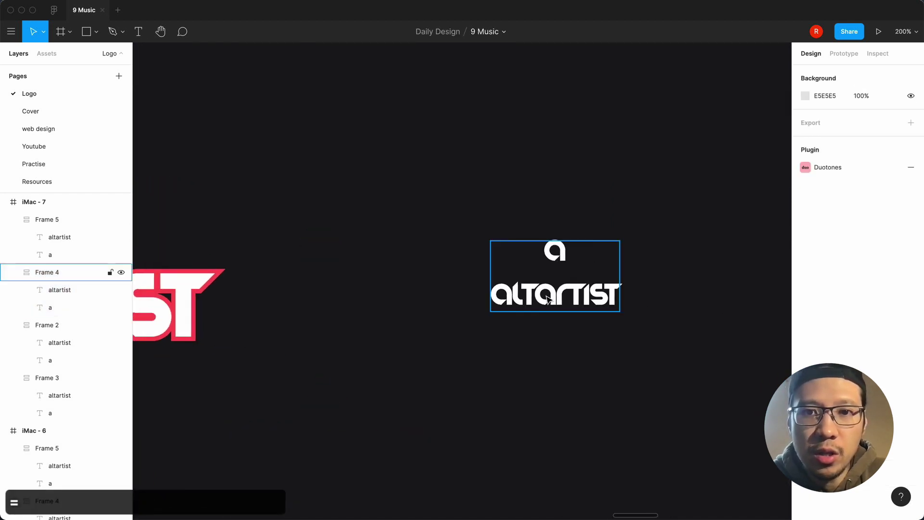
pyautogui.click(547, 300)
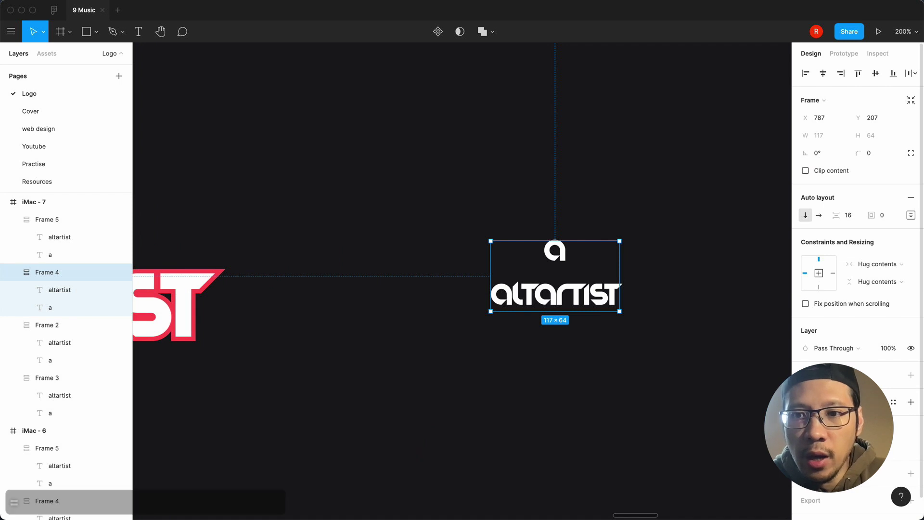
pyautogui.click(60, 290)
pyautogui.keyDown('shift'); pyautogui.click(50, 307); pyautogui.keyUp('shift')
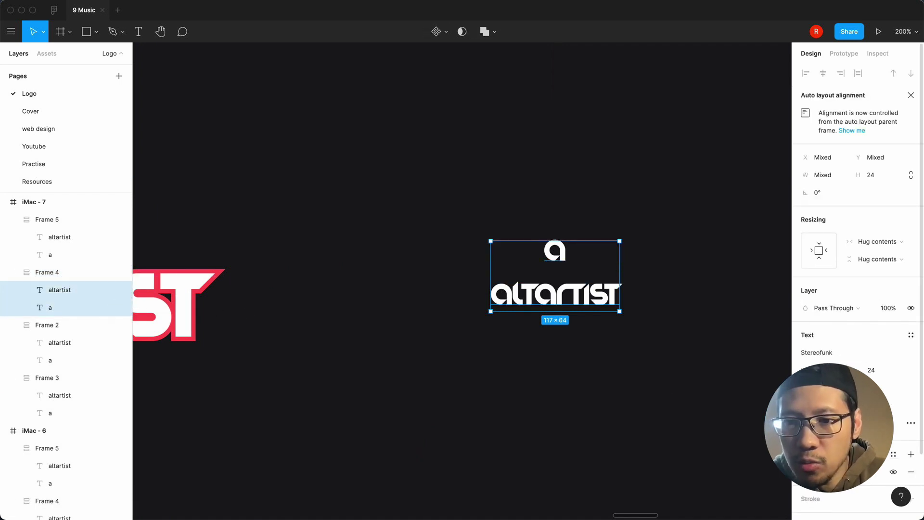
pyautogui.scroll(-3, 856, 241)
pyautogui.click(910, 440)
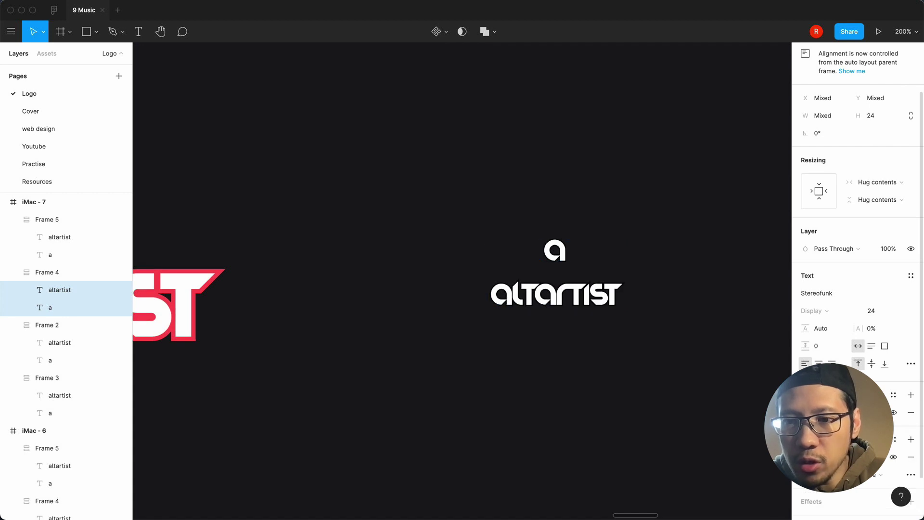
pyautogui.press('super+v')
pyautogui.press('Return')
# Step: Set the stroke weight of the small Stereofunk letter and wordmark in iMac - 7 to 2
pyautogui.write('4')
pyautogui.press('Return')
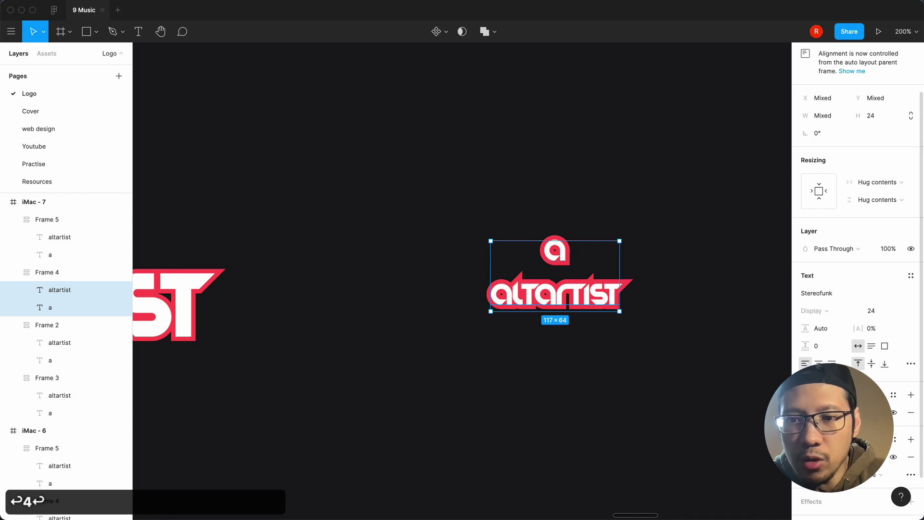
pyautogui.write('2')
pyautogui.press('Return')
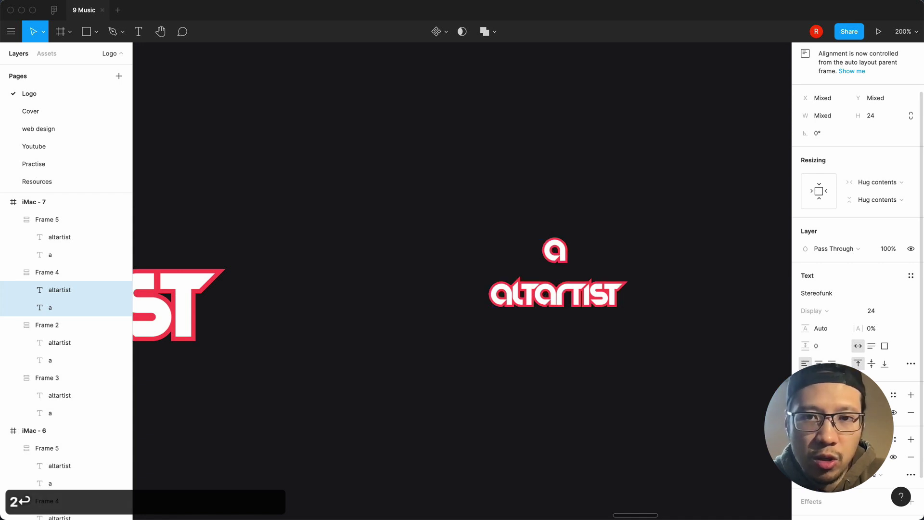
pyautogui.click(596, 442)
pyautogui.press('-')
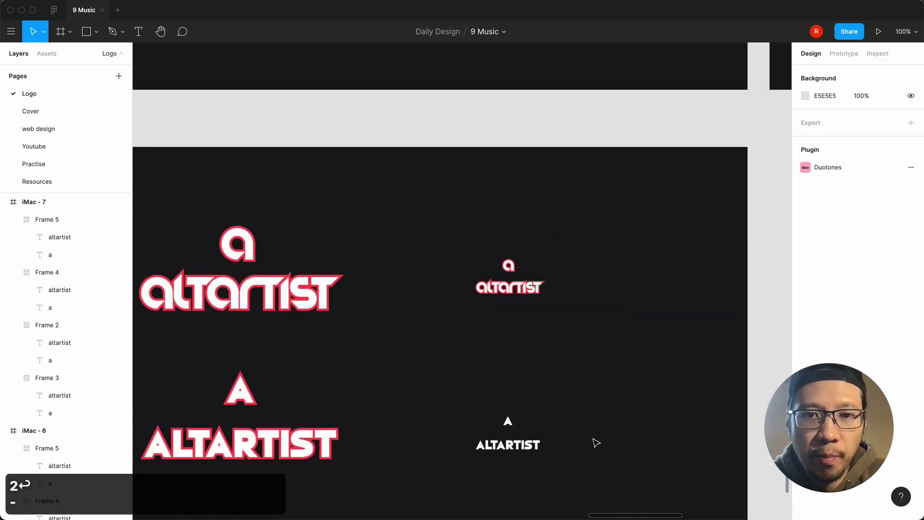
# Step: Give the letter and wordmark of the small Vampire Raves logo in iMac - 7 the copied red stroke at weight 2
pyautogui.scroll(-1, 595, 442)
pyautogui.click(524, 420)
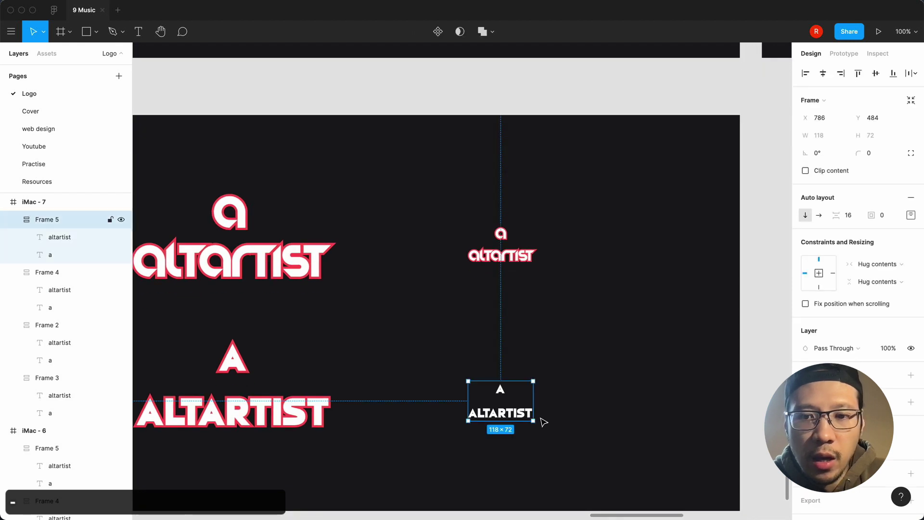
pyautogui.press('=')
pyautogui.scroll(-2, 600, 425)
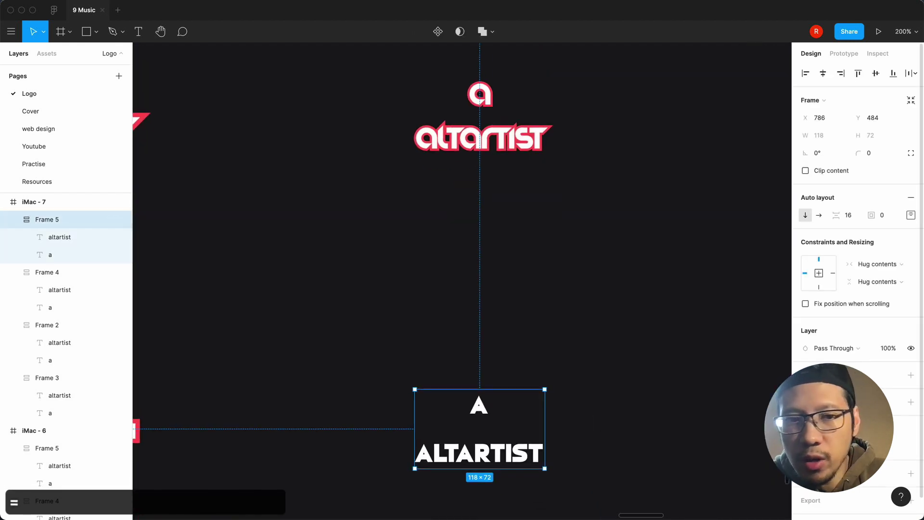
pyautogui.click(57, 239)
pyautogui.keyDown('shift'); pyautogui.click(58, 253); pyautogui.keyUp('shift')
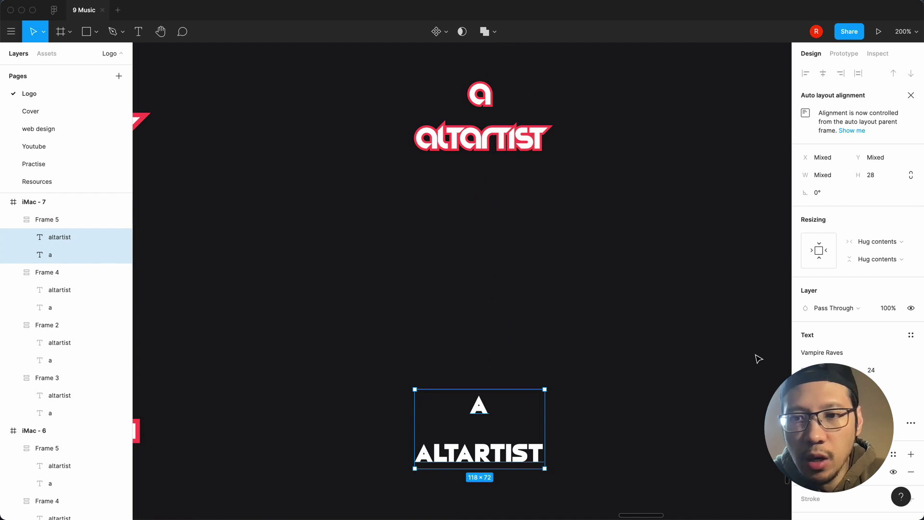
pyautogui.scroll(-2, 857, 241)
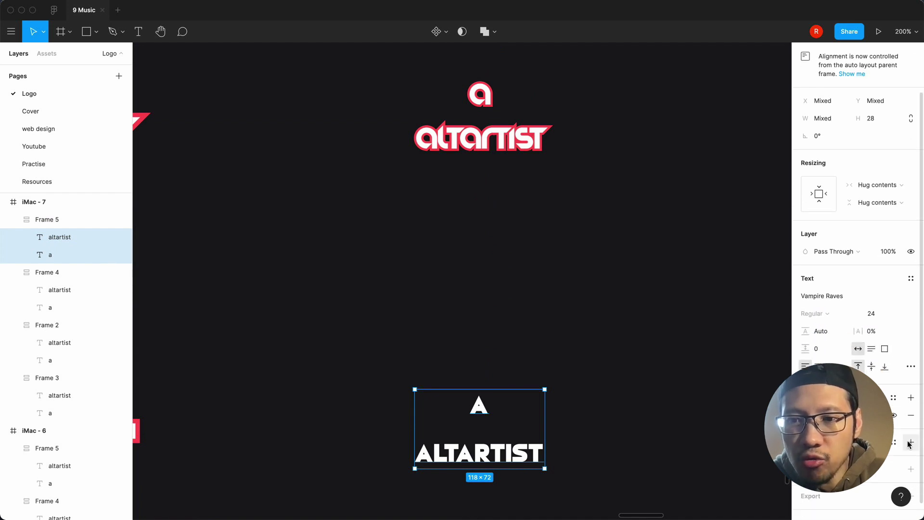
pyautogui.press('super+v')
pyautogui.press('Return')
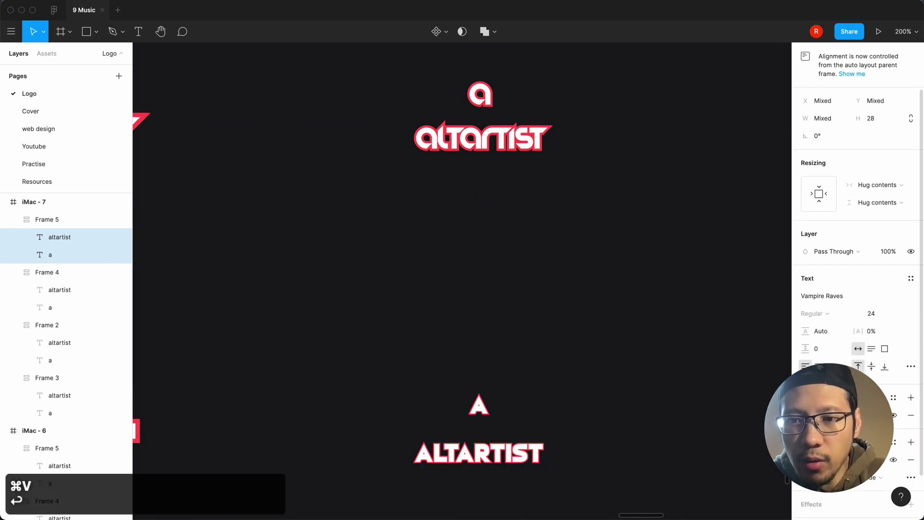
pyautogui.press('Return')
pyautogui.click(638, 479)
pyautogui.press('super+minus')
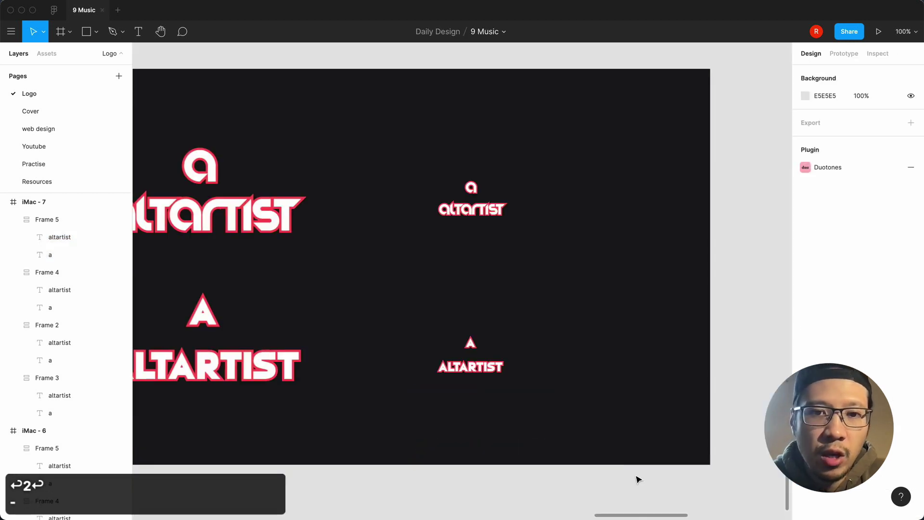
# Step: Review the outlined logos in iMac - 7 against the book spine reference photo, the todo note and the earlier logo frames
pyautogui.press('super+minus')
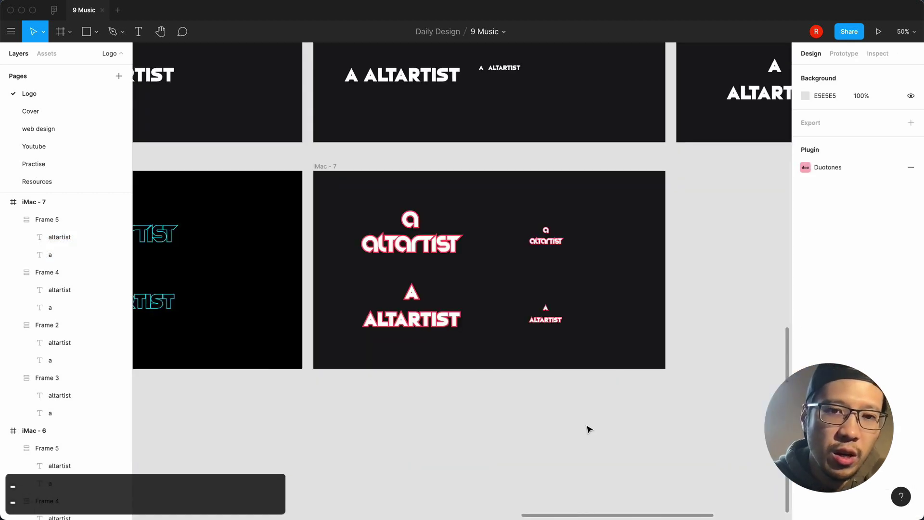
pyautogui.hscroll(-5, 589, 428)
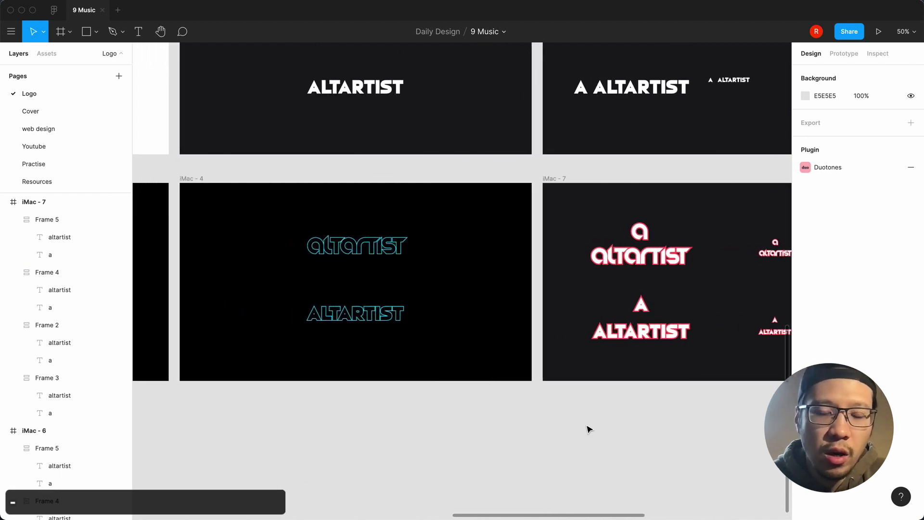
pyautogui.press('super+minus')
pyautogui.hscroll(-10, 589, 429)
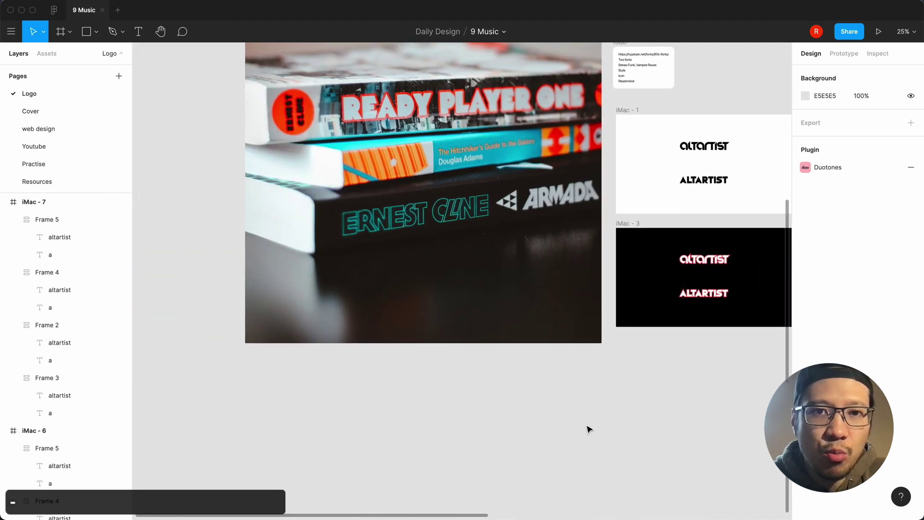
pyautogui.scroll(3, 399, 191)
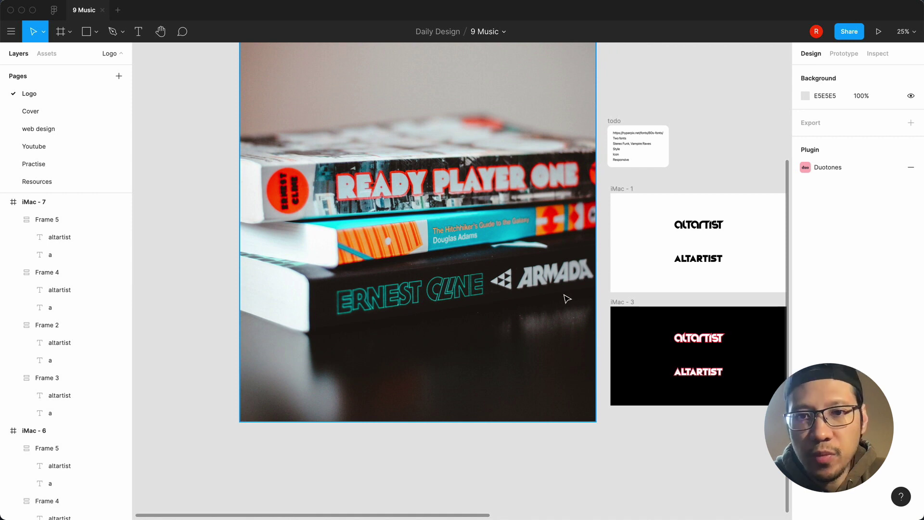
pyautogui.hscroll(3, 567, 299)
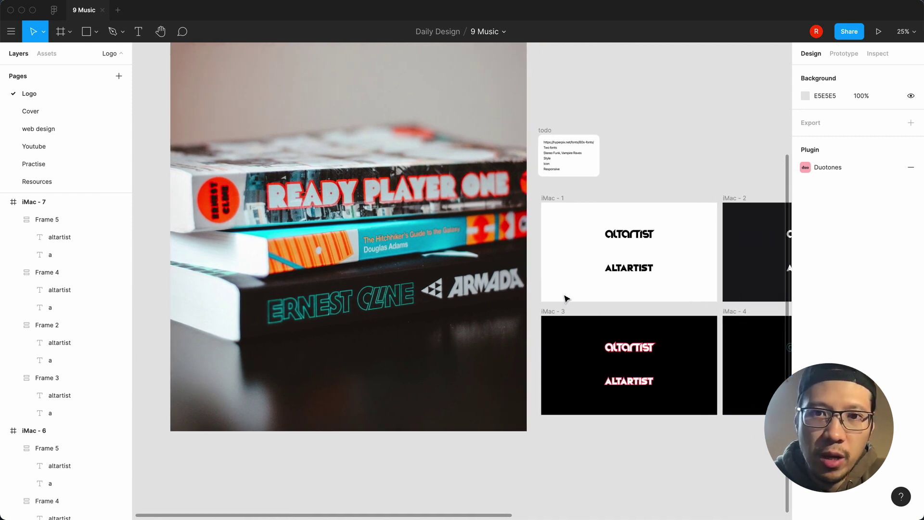
pyautogui.press('=')
pyautogui.hscroll(5, 567, 299)
pyautogui.scroll(3, 566, 298)
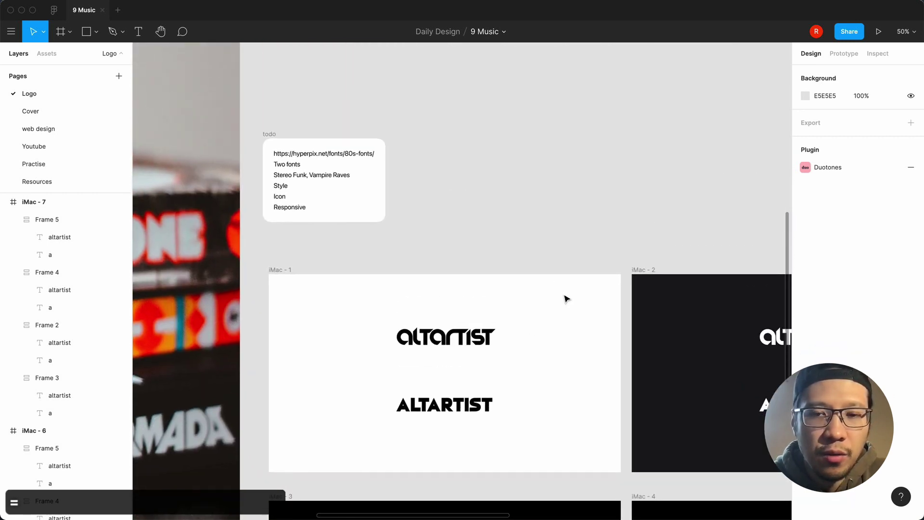
pyautogui.scroll(-10, 566, 298)
pyautogui.hscroll(6, 600, 340)
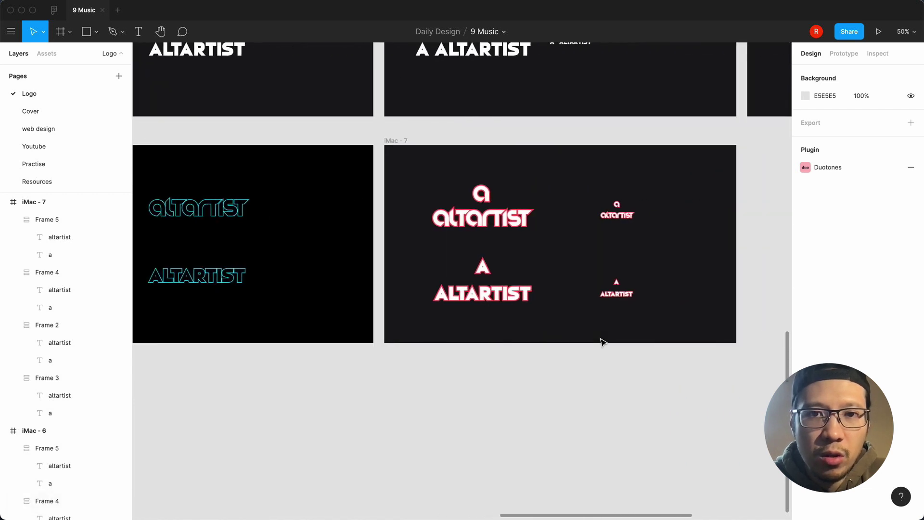
# Step: Duplicate the iMac - 7 frame with all its red-outlined logos beside the original
pyautogui.hscroll(2, 602, 341)
pyautogui.click(368, 143)
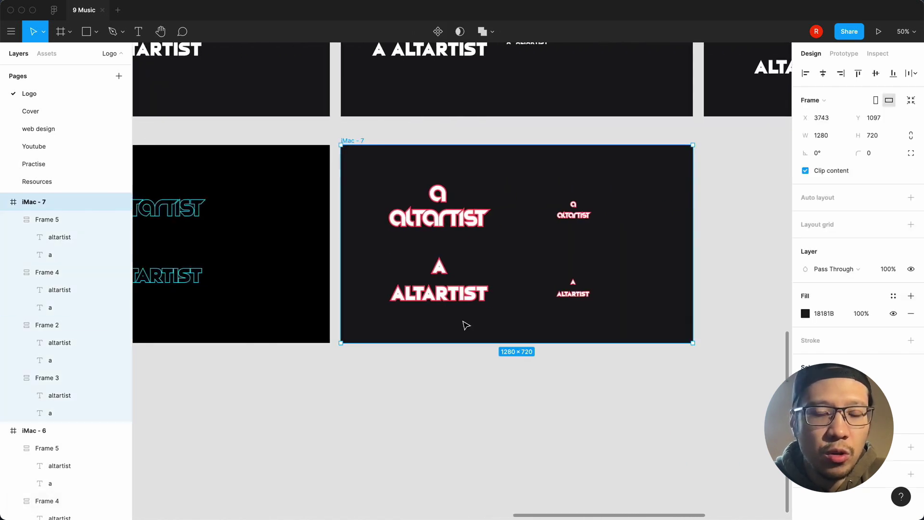
pyautogui.press('super+c')
pyautogui.press('super+v')
pyautogui.hscroll(1, 467, 375)
pyautogui.click(467, 375)
pyautogui.hscroll(5, 466, 374)
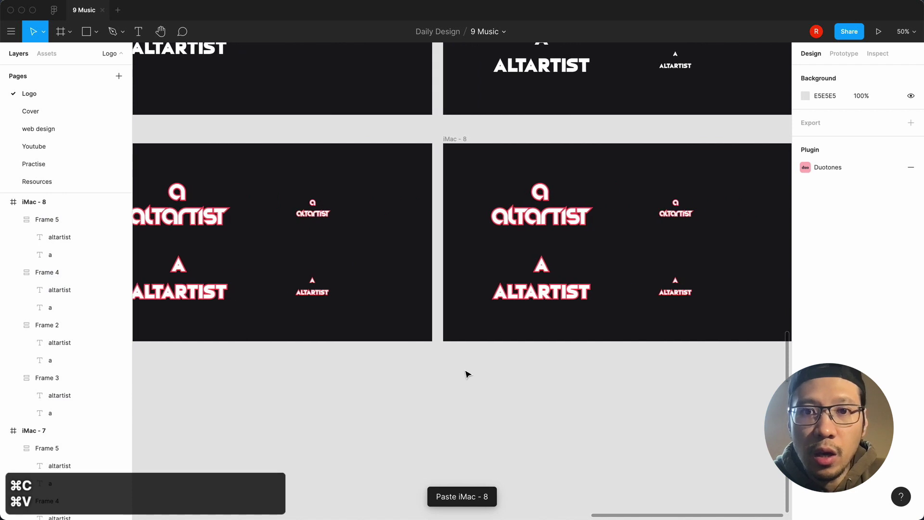
# Step: Change the red stroke color of the large Vampire Raves logo in iMac - 8 to cyan 5BF4FE and copy its hex code
pyautogui.press('=')
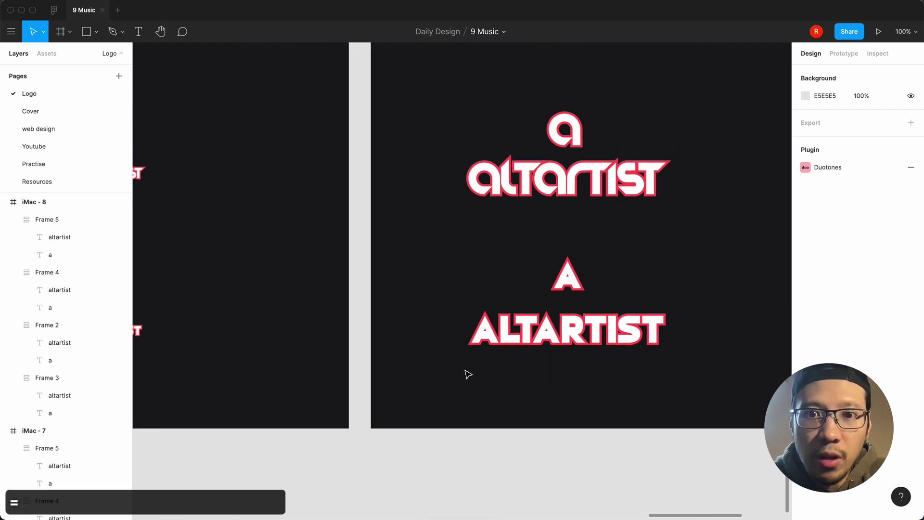
pyautogui.hscroll(2, 466, 375)
pyautogui.click(515, 336)
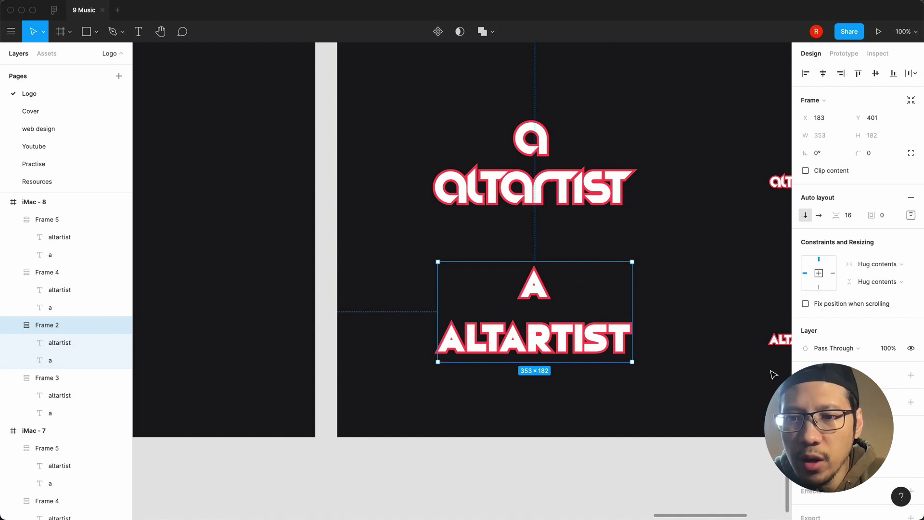
pyautogui.click(806, 446)
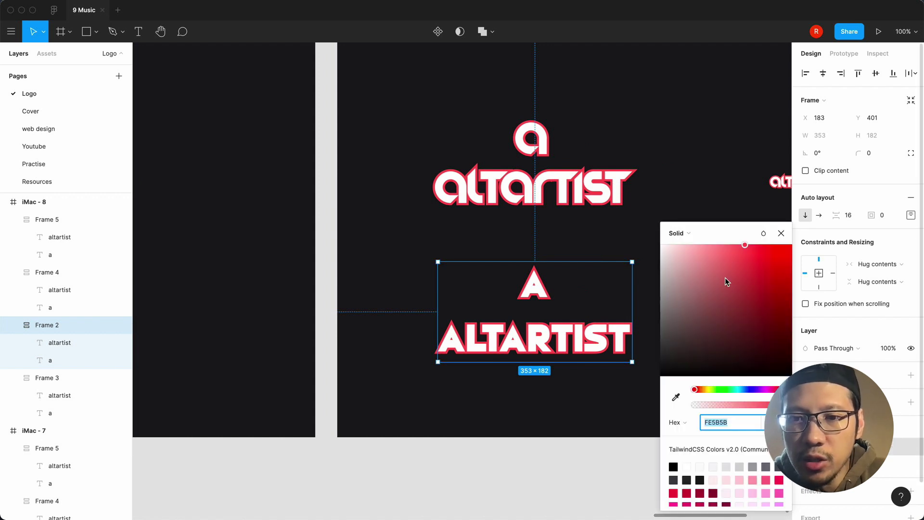
pyautogui.click(738, 388)
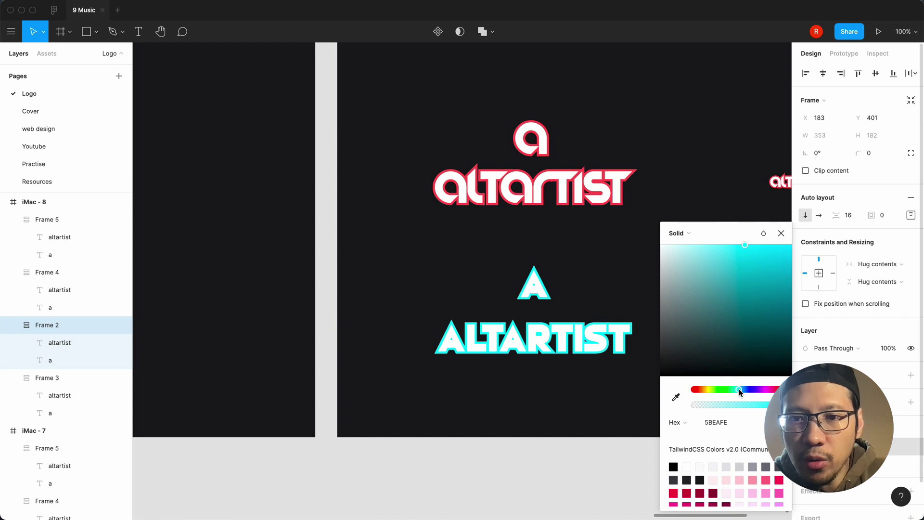
pyautogui.click(738, 389)
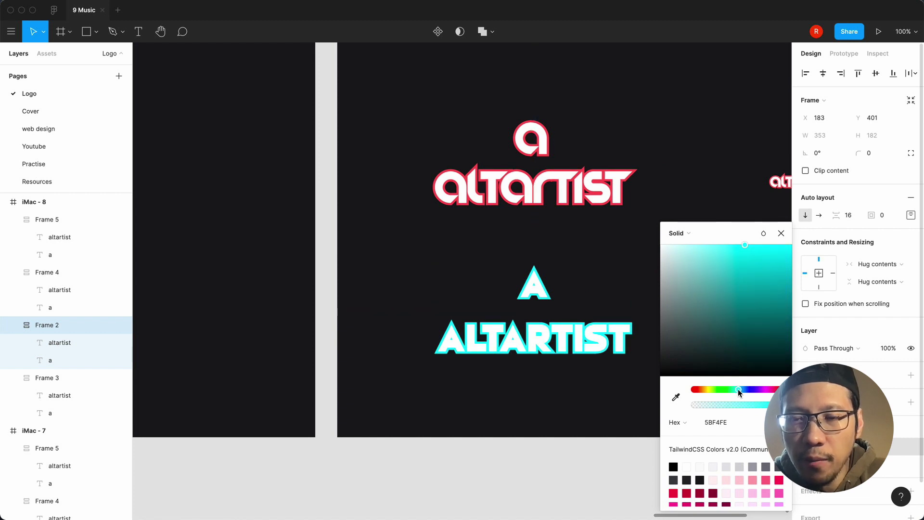
pyautogui.click(716, 422)
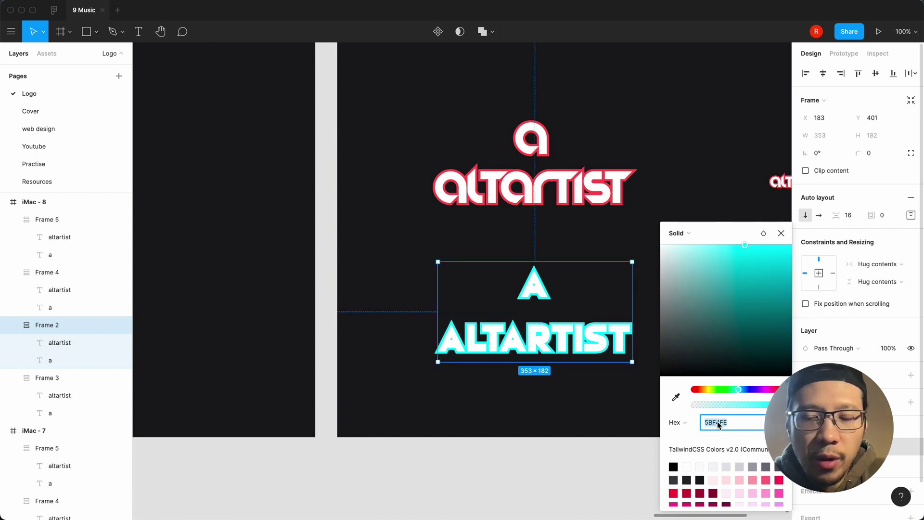
pyautogui.press('super+c')
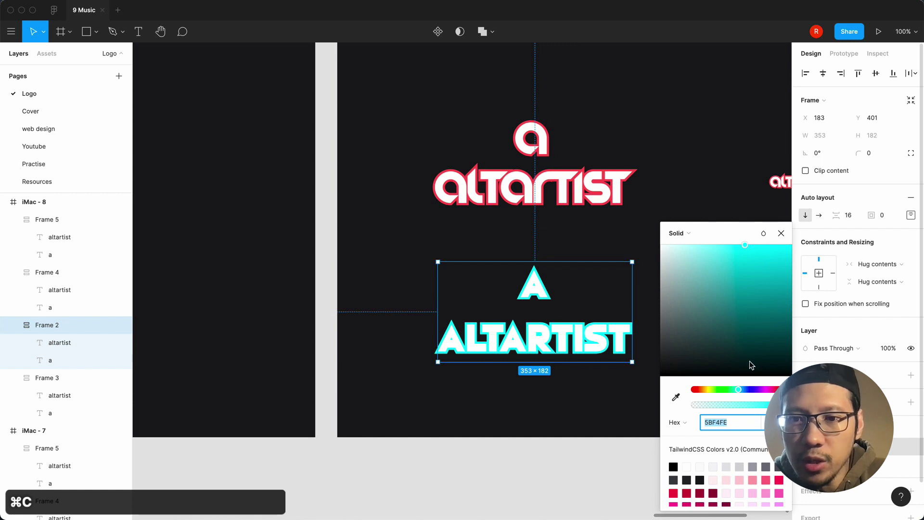
# Step: Shift the large Vampire Raves logo's stroke hue to light blue 5BCDFE and copy the hex code
pyautogui.moveTo(737, 388); pyautogui.dragTo(741, 393)
pyautogui.click(717, 422)
pyautogui.press('super+c')
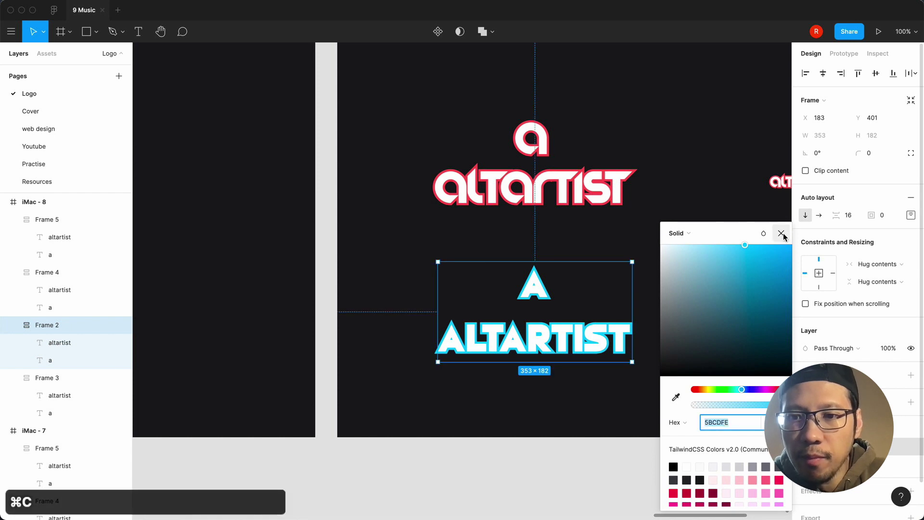
pyautogui.click(782, 232)
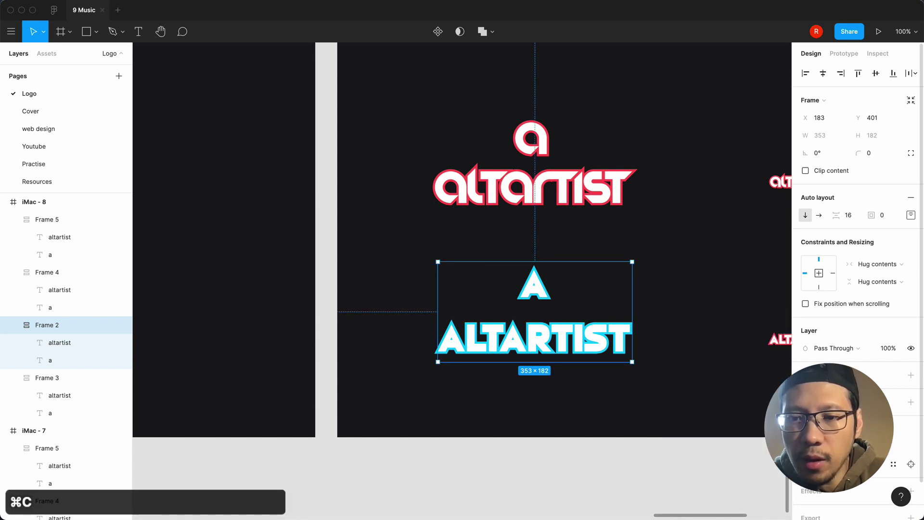
pyautogui.click(805, 464)
pyautogui.click(782, 233)
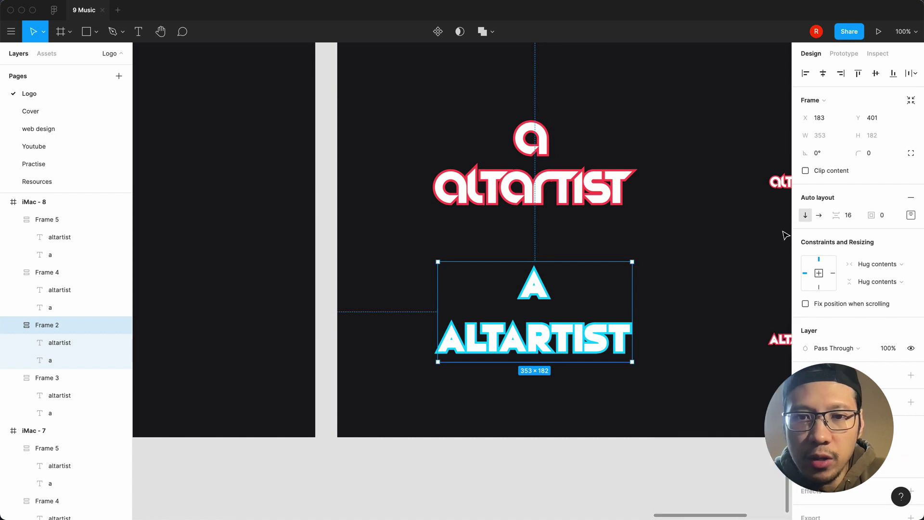
# Step: Hide the white fill on both the altartist wordmark and the A icon of the large Vampire Raves logo in iMac - 8
pyautogui.click(487, 398)
pyautogui.click(501, 341)
pyautogui.click(501, 341)
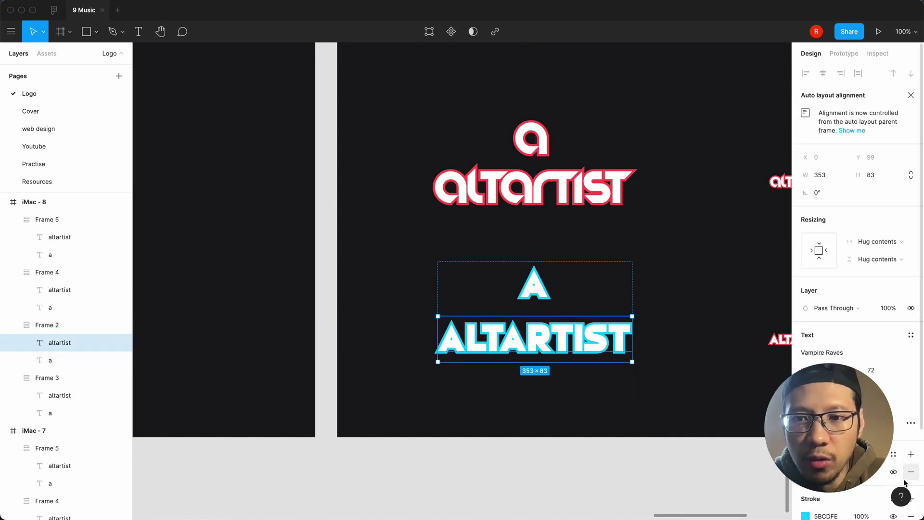
pyautogui.click(597, 385)
pyautogui.click(598, 281)
pyautogui.click(542, 291)
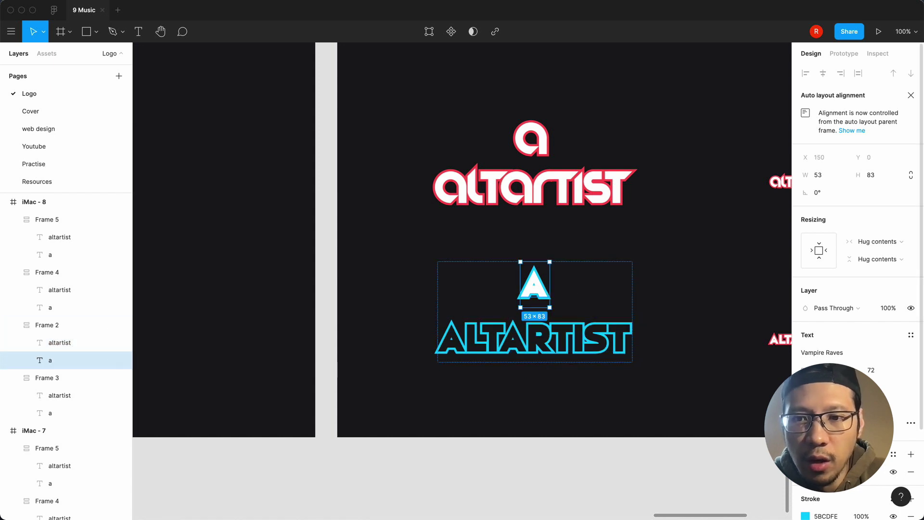
pyautogui.click(594, 448)
# Step: Set the stroke color of the large Stereofunk logo in iMac - 8 to the copied light blue 5BCDFE
pyautogui.scroll(2, 594, 448)
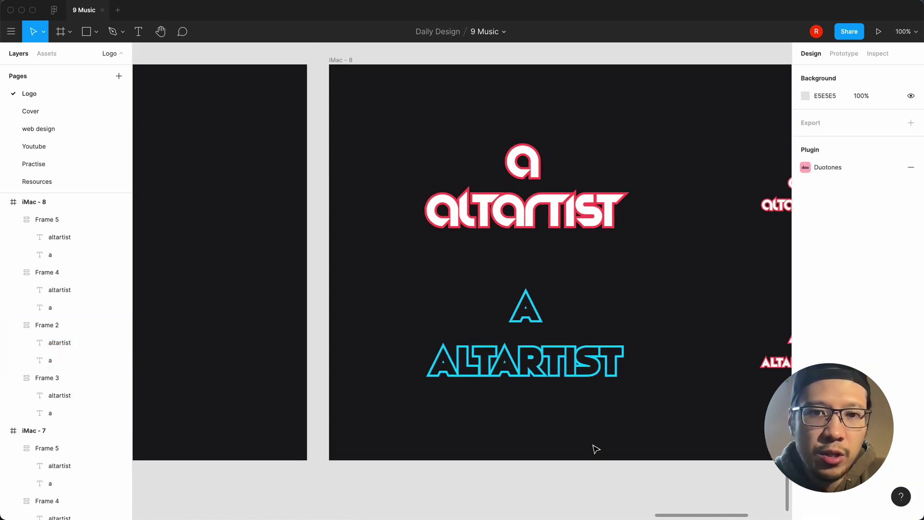
pyautogui.click(582, 217)
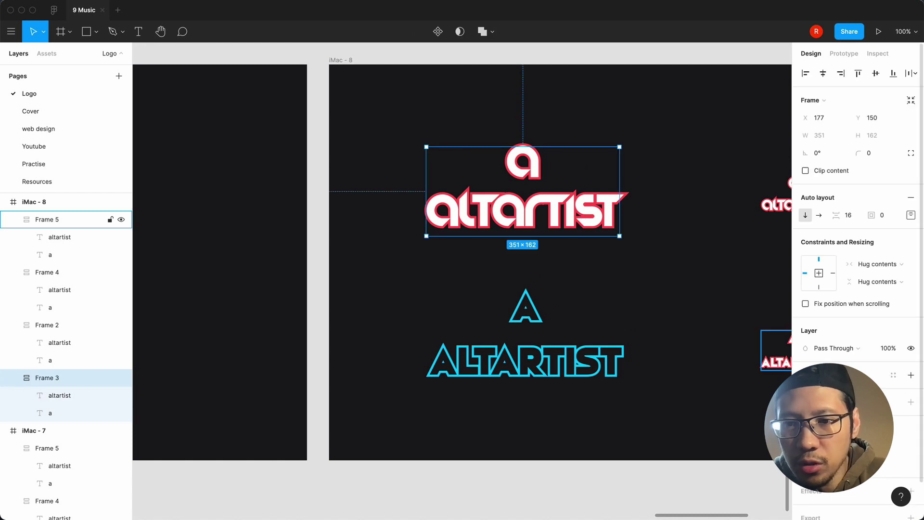
pyautogui.press('super+v')
pyautogui.press('Return')
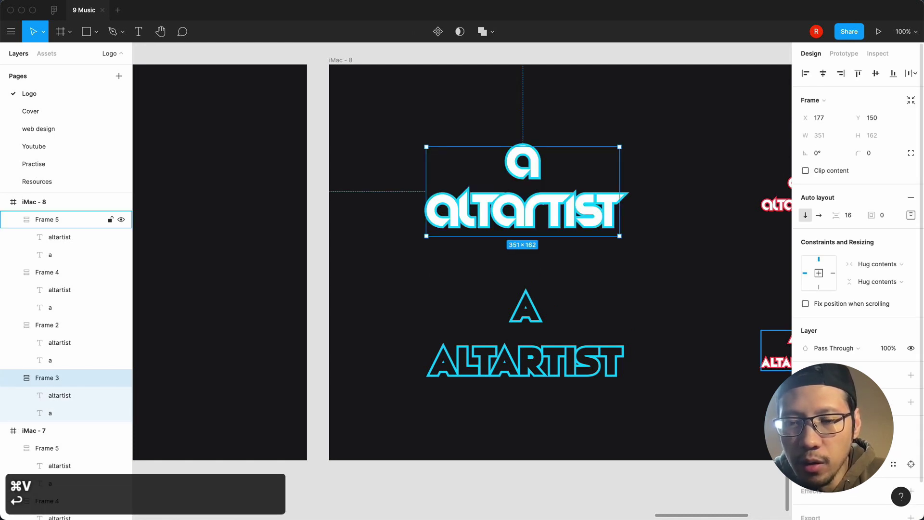
# Step: Hide the white fill on both text layers of the large Stereofunk logo, leaving only the light blue outline
pyautogui.click(53, 395)
pyautogui.keyDown('shift'); pyautogui.click(50, 412); pyautogui.keyUp('shift')
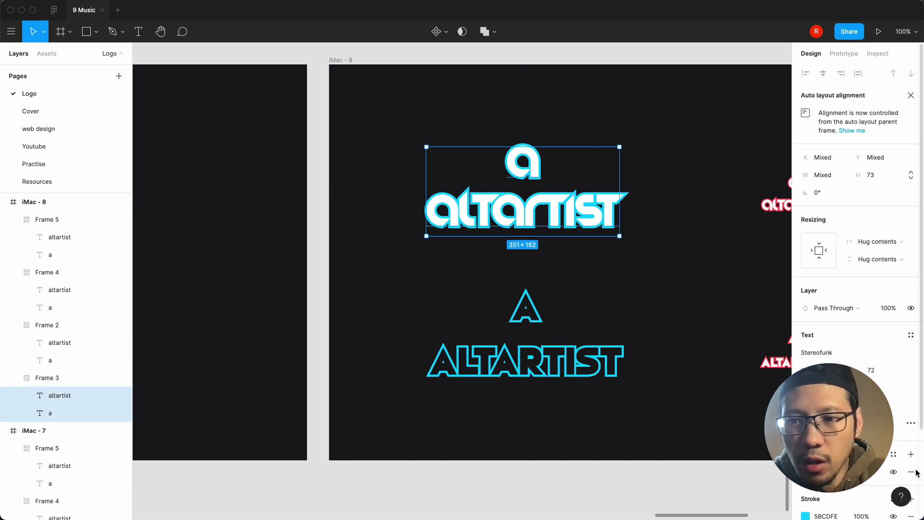
pyautogui.click(892, 473)
pyautogui.click(608, 439)
# Step: Change the small Vampire Raves logo's red stroke in iMac - 8 to light blue 5BCDFE
pyautogui.hscroll(10, 584, 445)
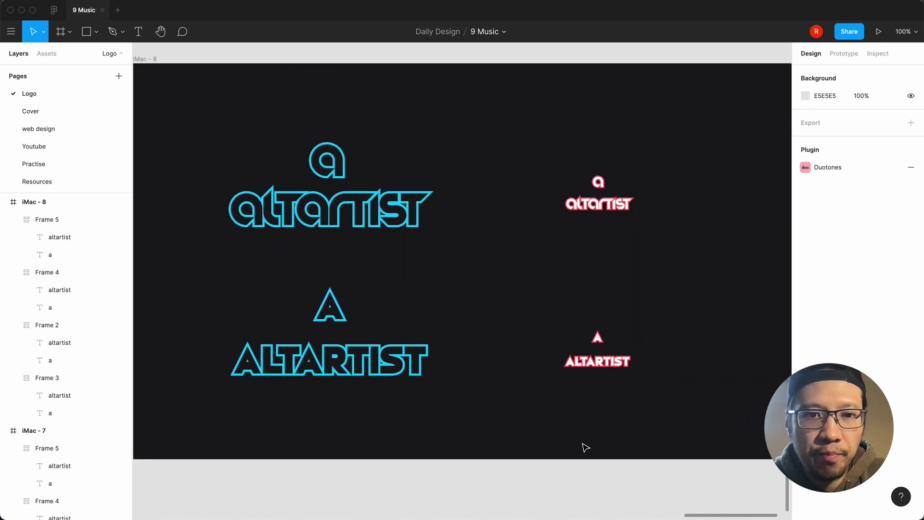
pyautogui.click(578, 368)
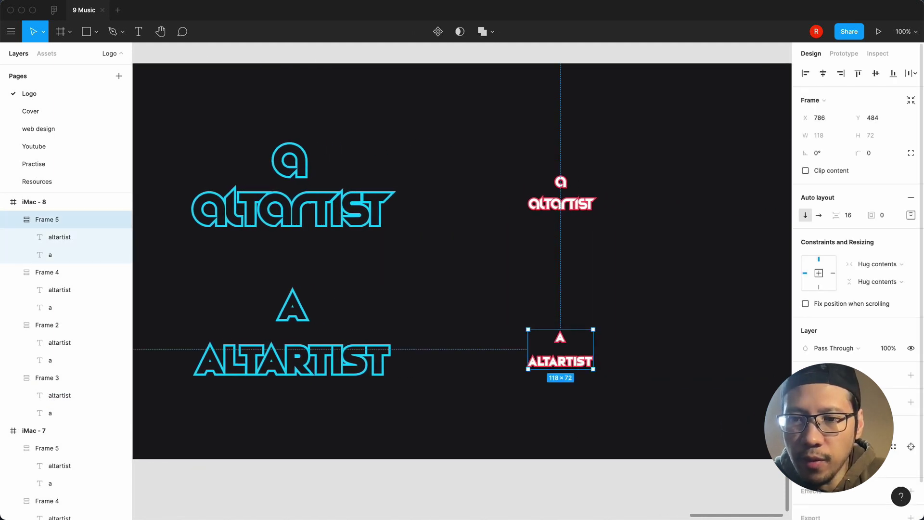
pyautogui.click(806, 447)
pyautogui.press('super+v')
pyautogui.press('Return')
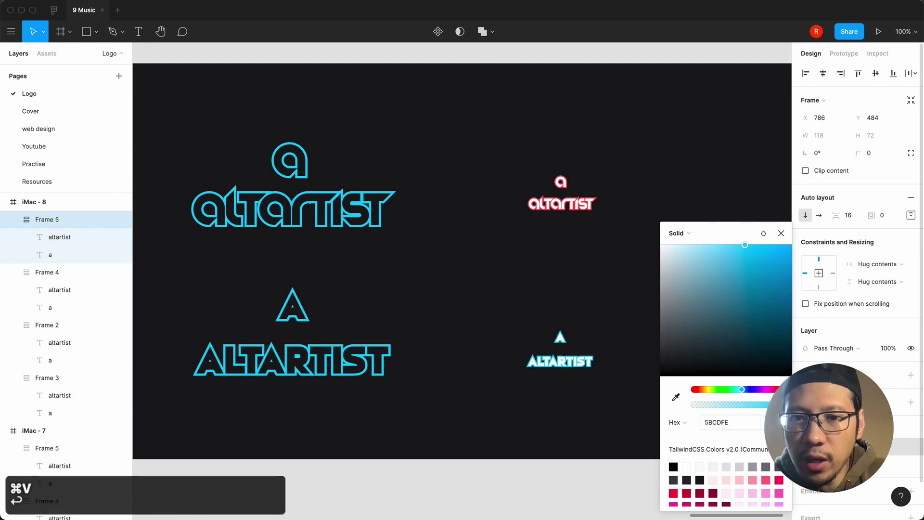
pyautogui.click(780, 233)
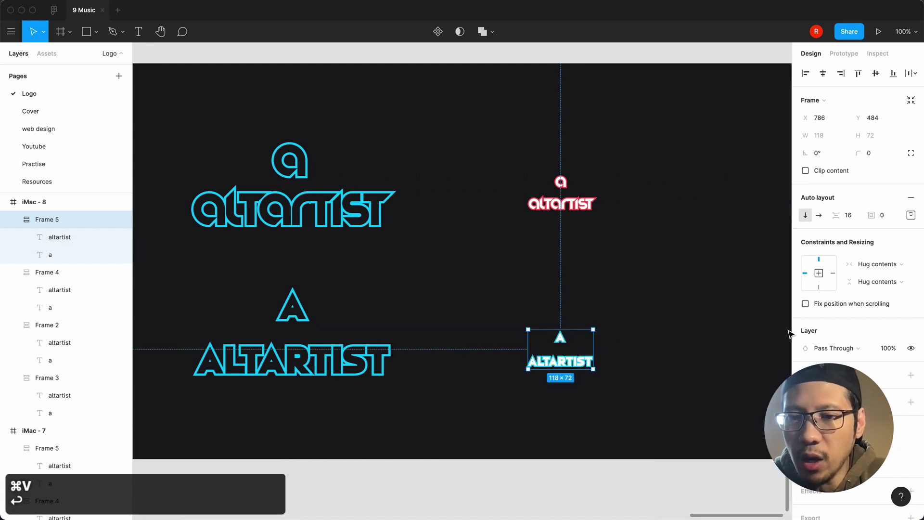
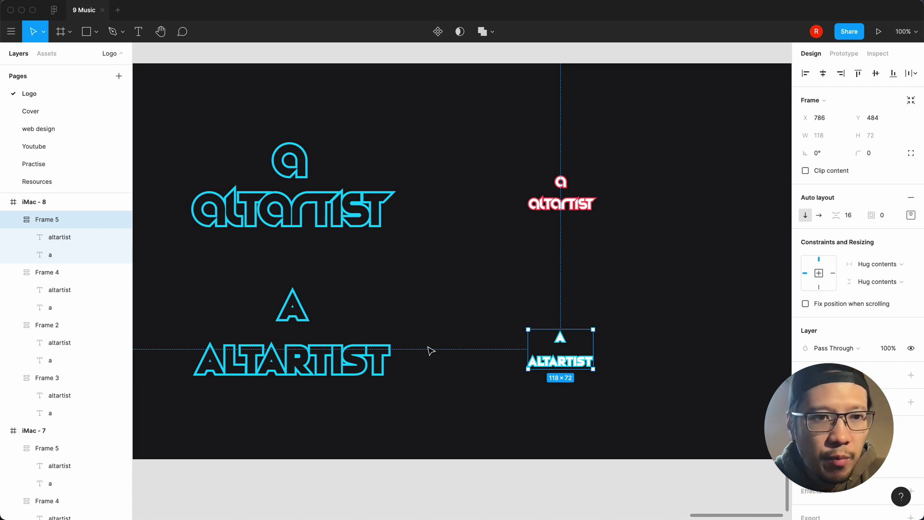
# Step: Hide the white fill on the altartist and a text layers of the small Vampire Raves logo
pyautogui.click(85, 237)
pyautogui.keyDown('shift'); pyautogui.click(75, 255); pyautogui.keyUp('shift')
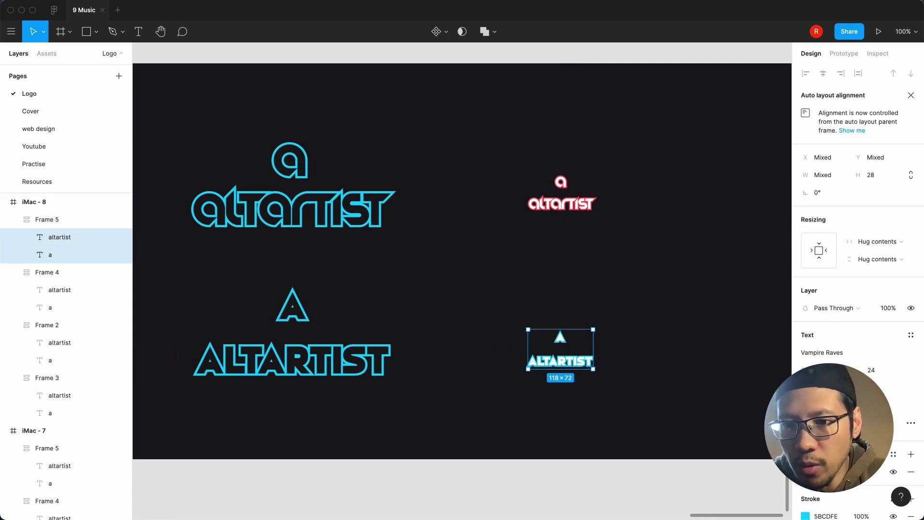
pyautogui.scroll(-2, 847, 289)
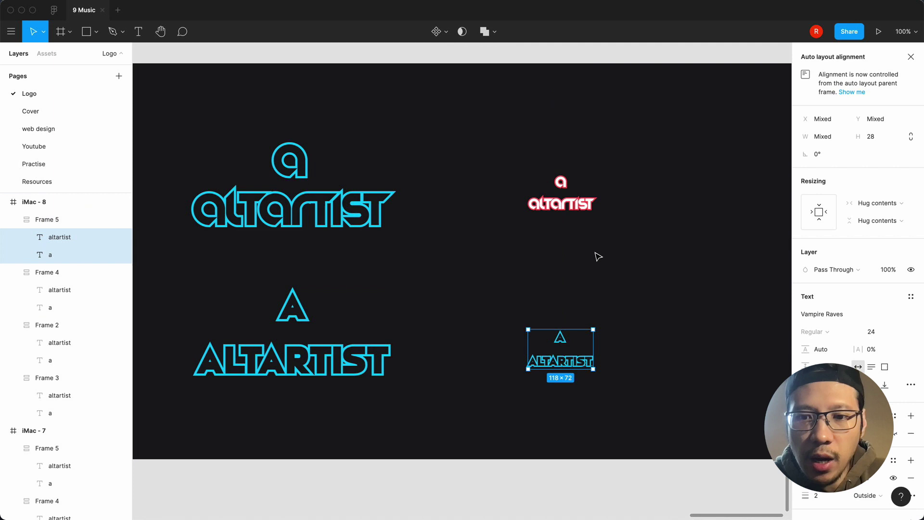
pyautogui.click(596, 250)
# Step: Replace the red stroke on both text layers of the small Stereofunk logo in iMac - 8 with the copied light blue
pyautogui.press('super+equal')
pyautogui.scroll(3, 596, 250)
pyautogui.hscroll(3, 595, 249)
pyautogui.click(582, 222)
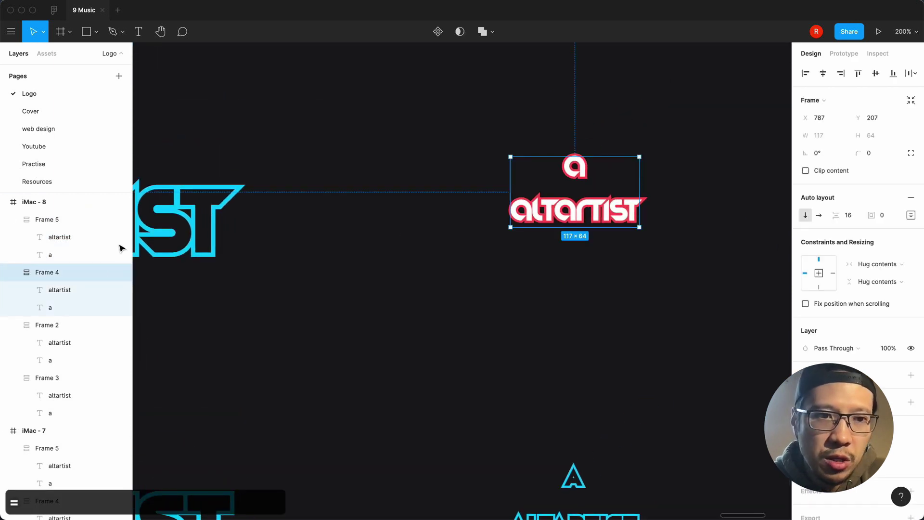
pyautogui.click(71, 292)
pyautogui.keyDown('shift'); pyautogui.click(62, 308); pyautogui.keyUp('shift')
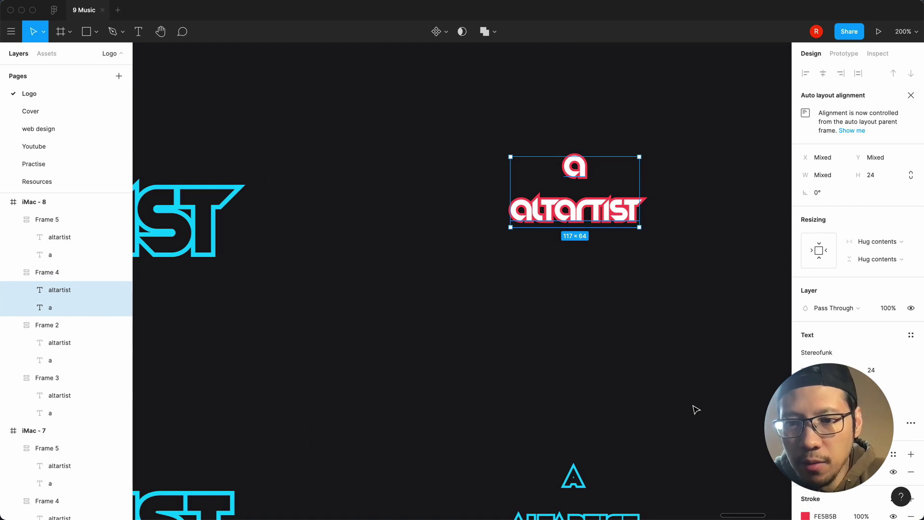
pyautogui.scroll(-1, 696, 409)
pyautogui.scroll(-2, 847, 385)
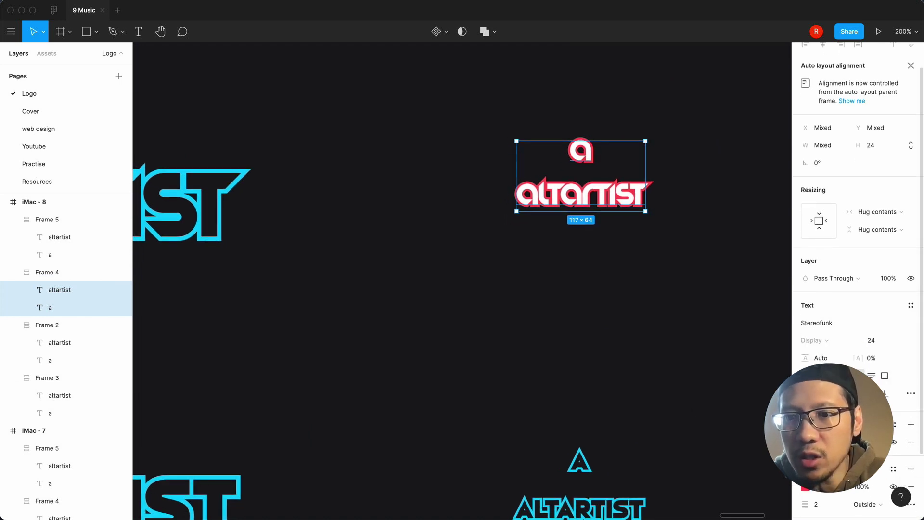
pyautogui.press('super+alt+v')
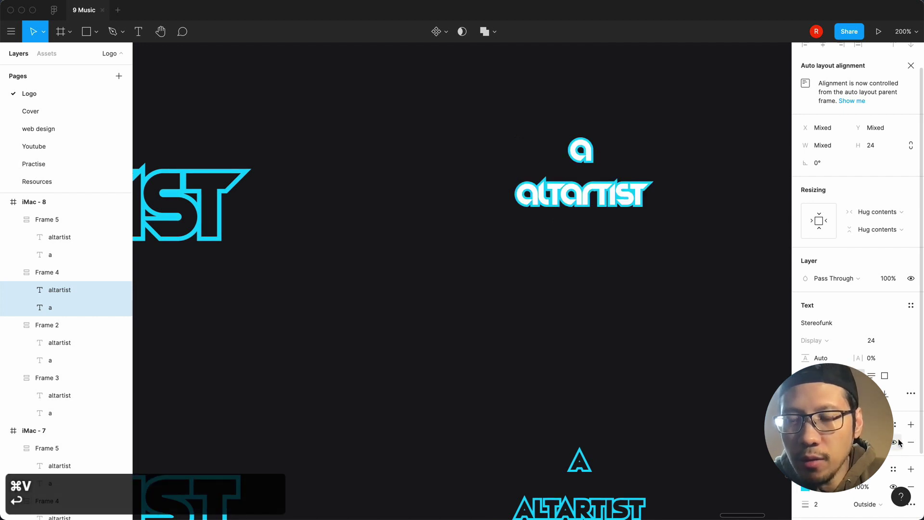
# Step: Hide the white fill on both text layers of the small Stereofunk logo
pyautogui.click(894, 441)
pyautogui.click(661, 362)
pyautogui.press('-')
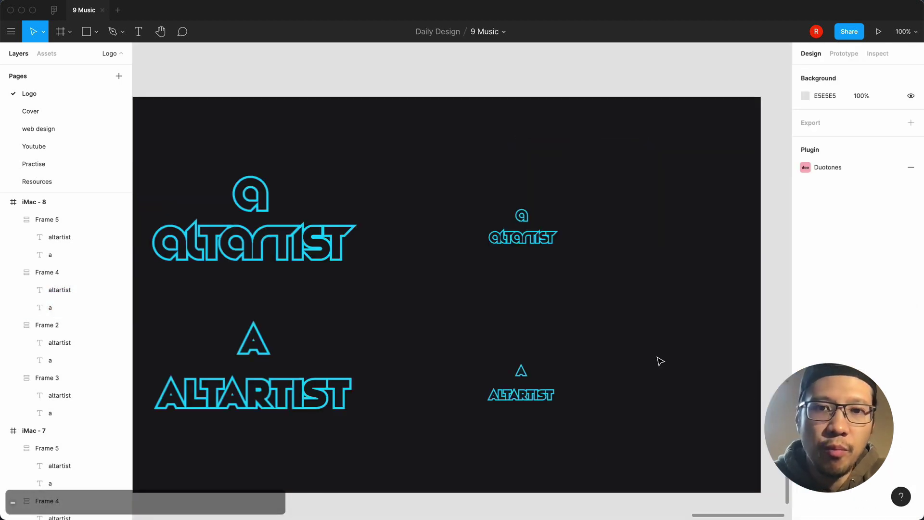
# Step: Compare the light blue outlined logos in iMac - 8 with the white stacked versions in iMac - 6 and the red-outlined iMac - 7 logos
pyautogui.press('-')
pyautogui.scroll(3, 659, 360)
pyautogui.hscroll(-1, 659, 360)
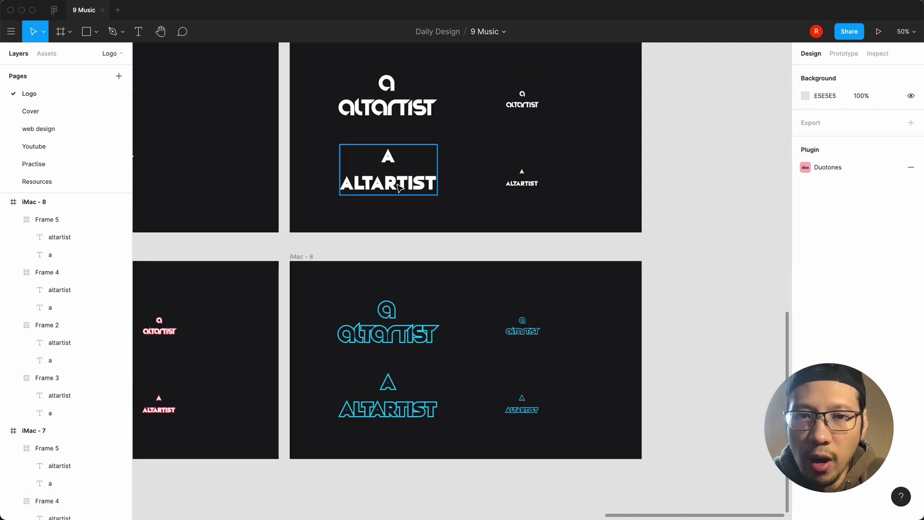
pyautogui.hscroll(-1, 399, 187)
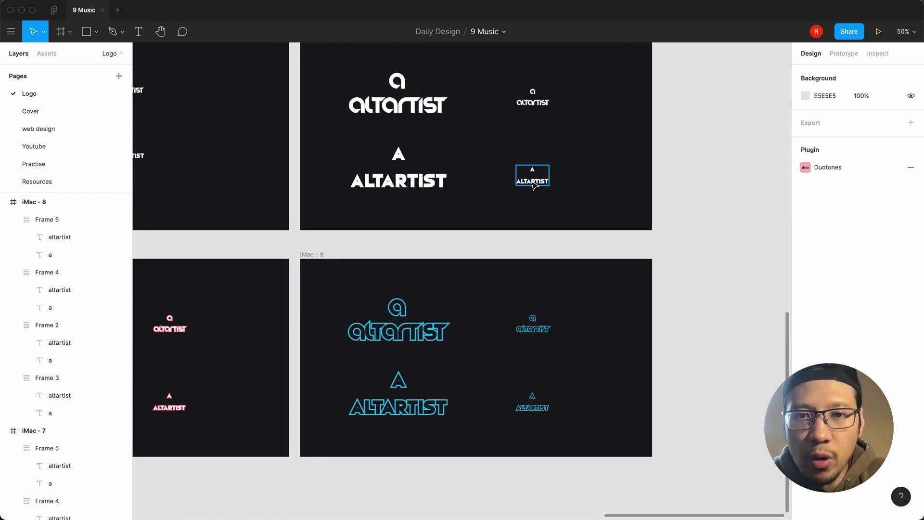
pyautogui.hotkey('shift', '0')
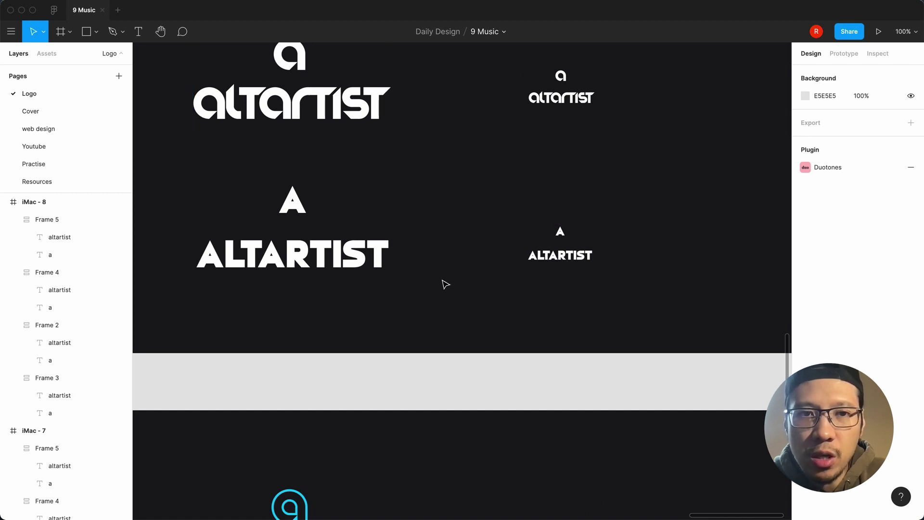
pyautogui.press('-')
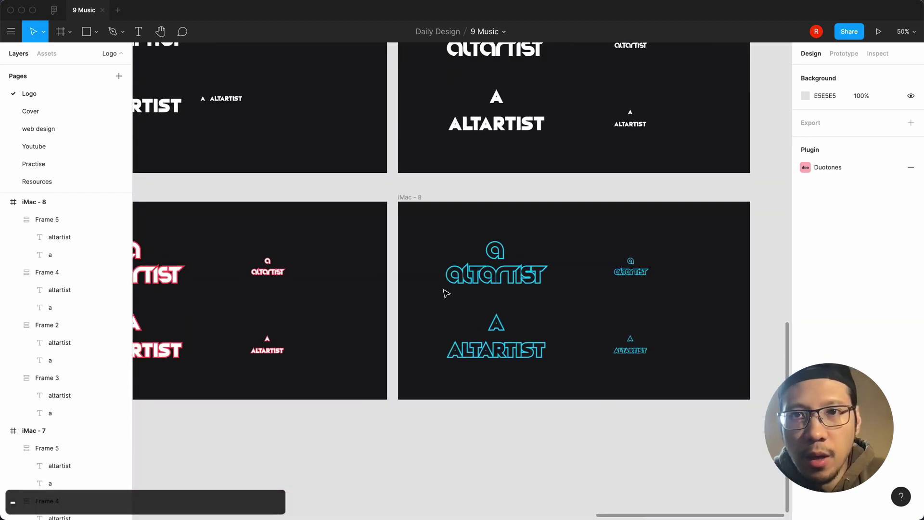
pyautogui.hscroll(-10, 446, 294)
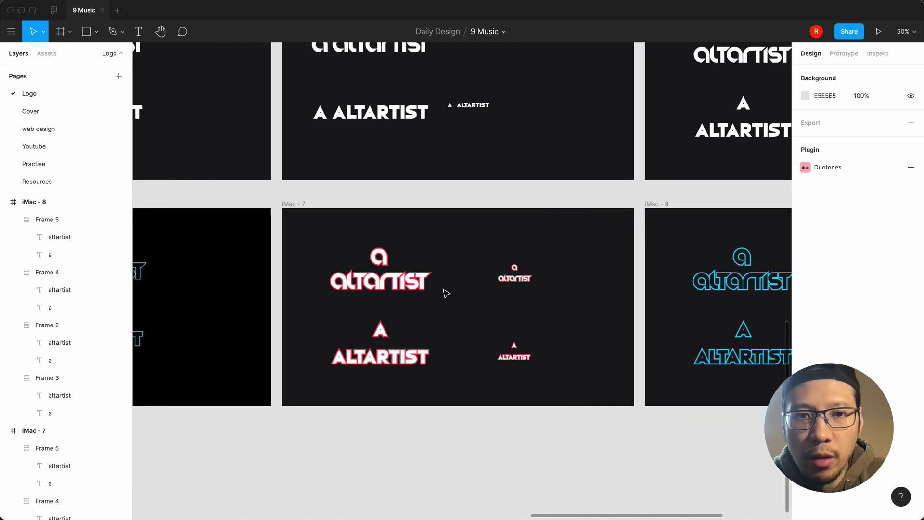
pyautogui.scroll(4, 447, 293)
pyautogui.hscroll(-6, 447, 294)
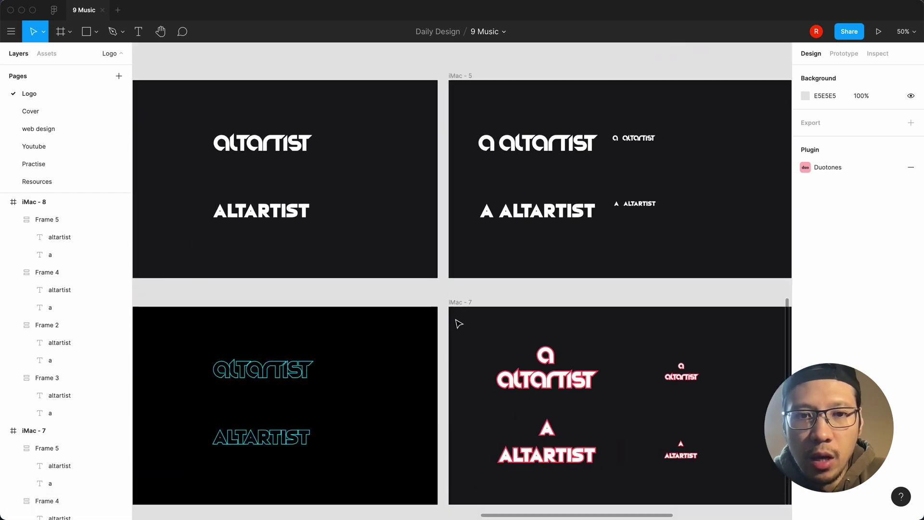
# Step: Review the logo frames from iMac - 1 onward against the todo note and the book spine reference photo
pyautogui.press('-')
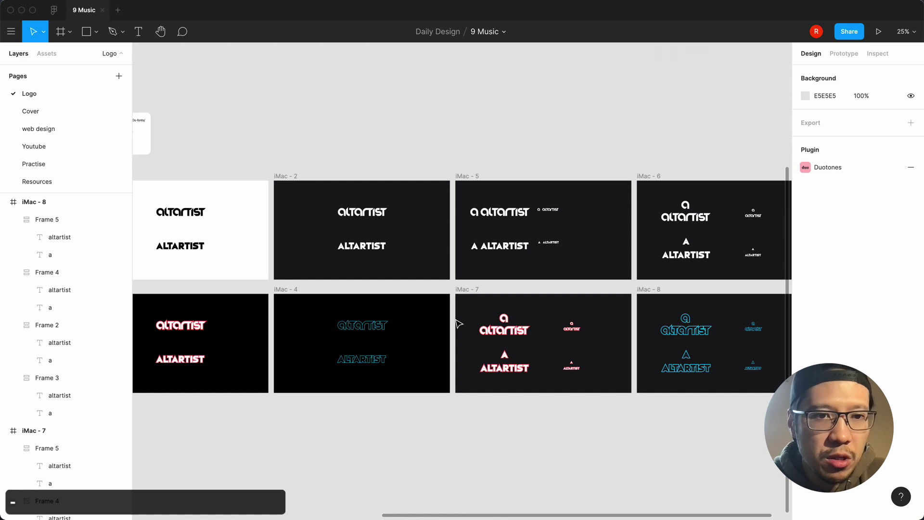
pyautogui.hscroll(-7, 458, 323)
pyautogui.press('=')
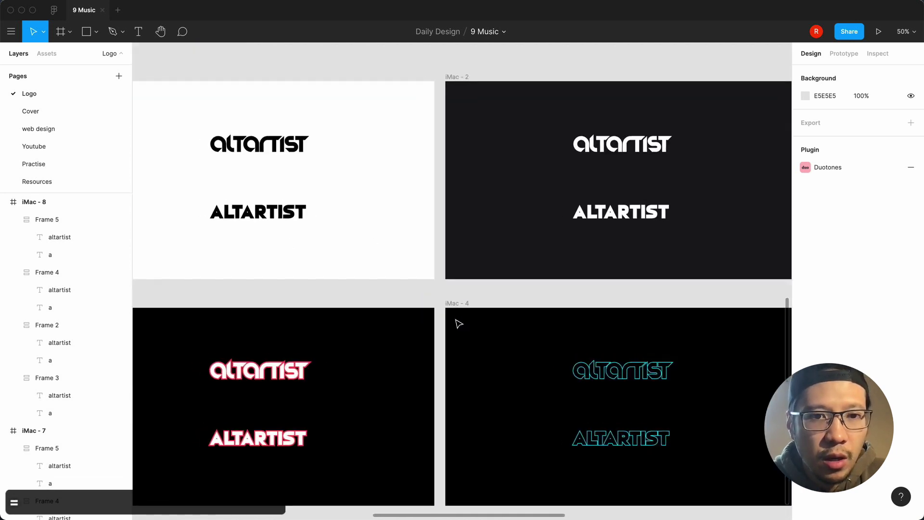
pyautogui.hscroll(-3, 459, 323)
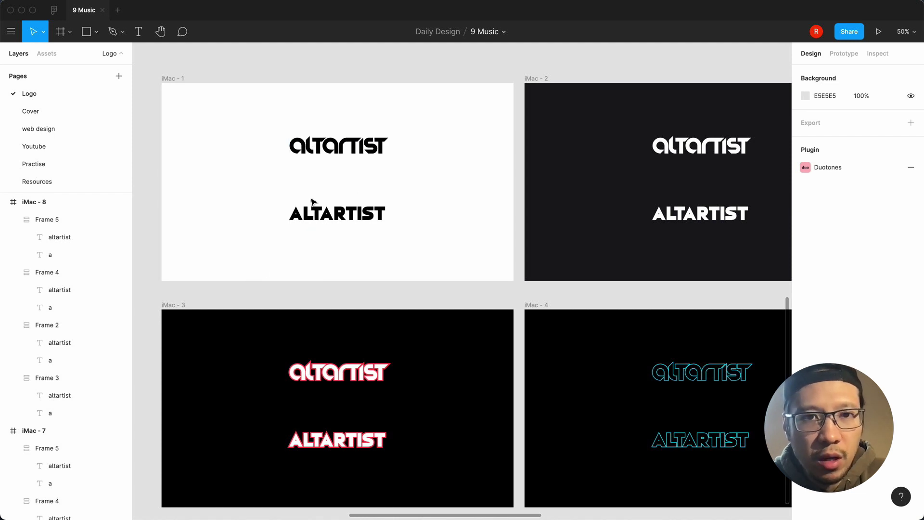
pyautogui.press('=')
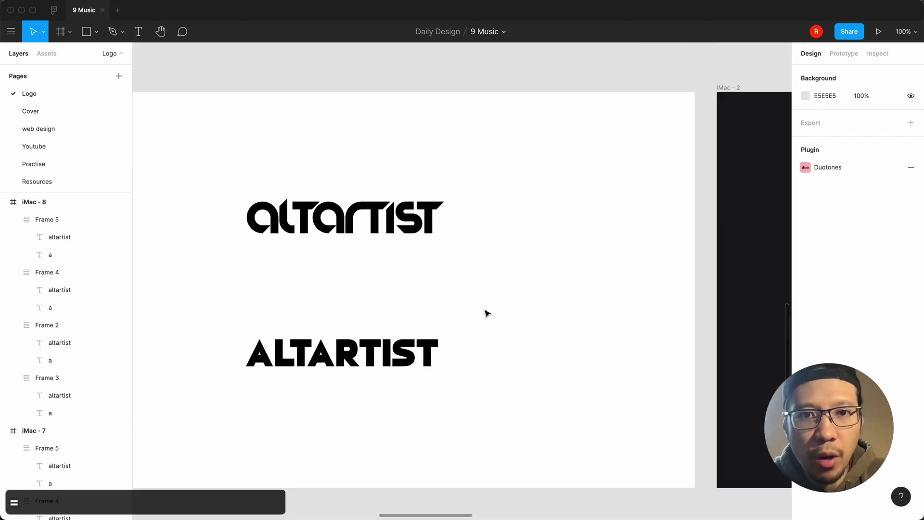
pyautogui.press('-')
pyautogui.press('-')
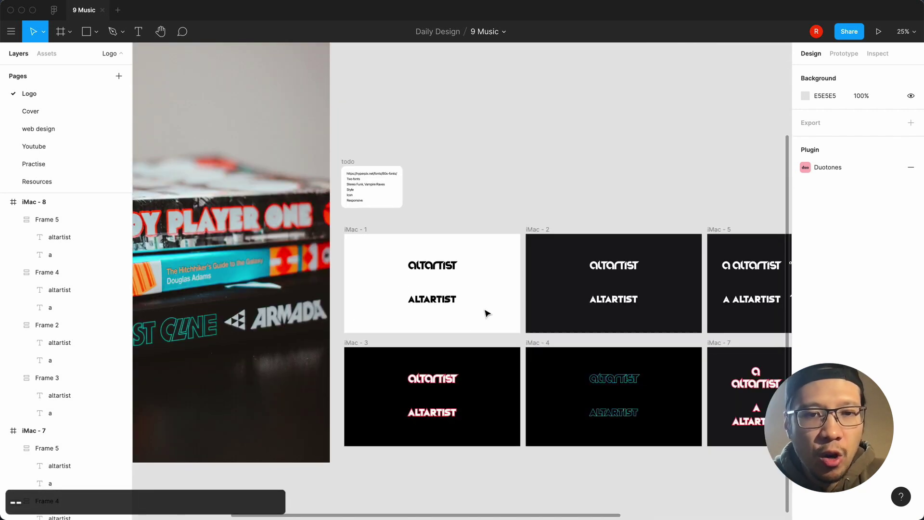
pyautogui.scroll(5, 487, 314)
pyautogui.hscroll(-4, 487, 314)
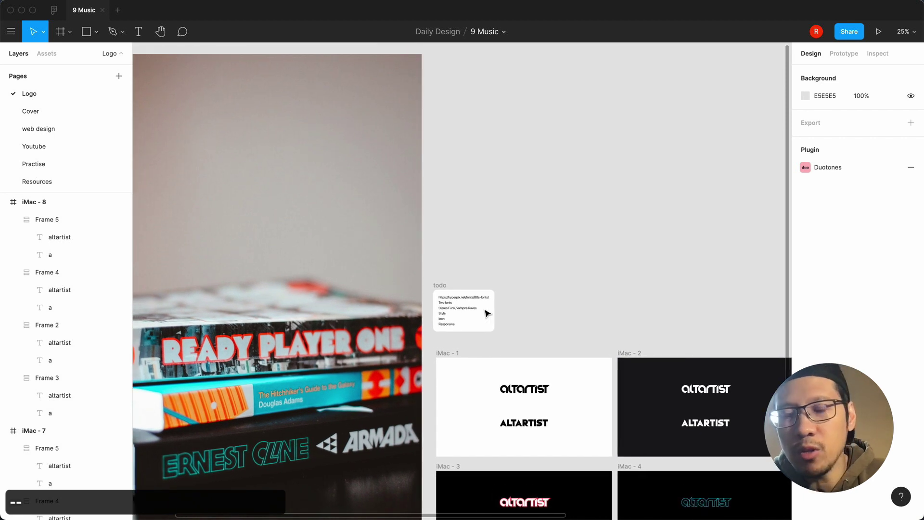